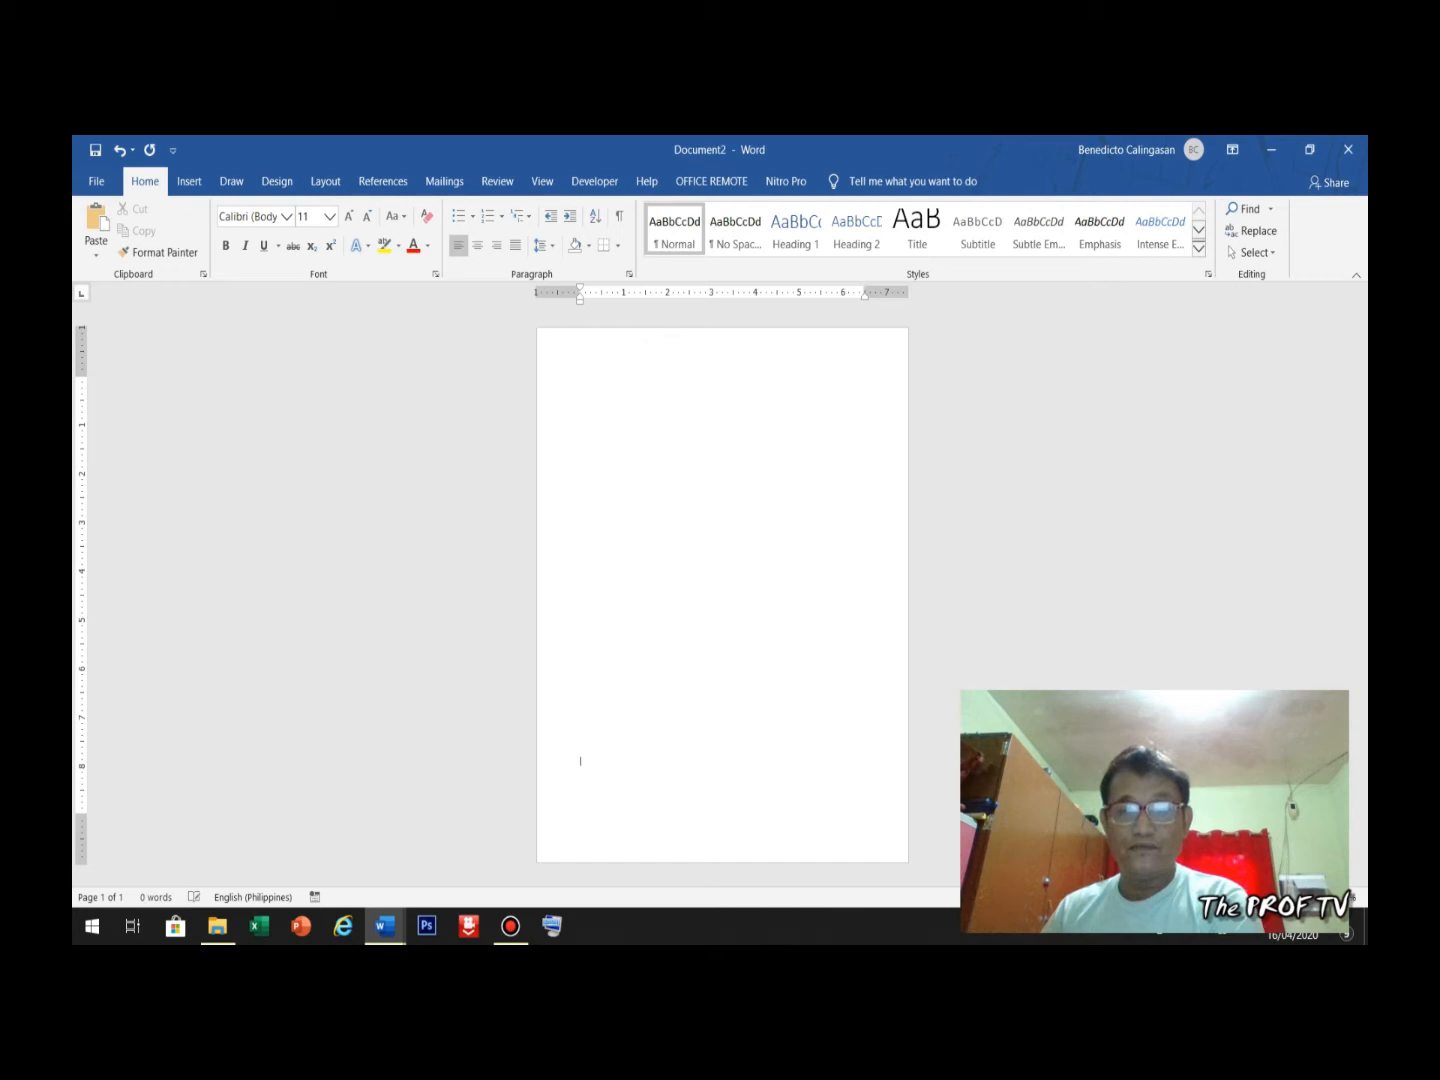
Step: Extend the blank document onto a second page with empty paragraphs and return to the start of the first page
key(Return)
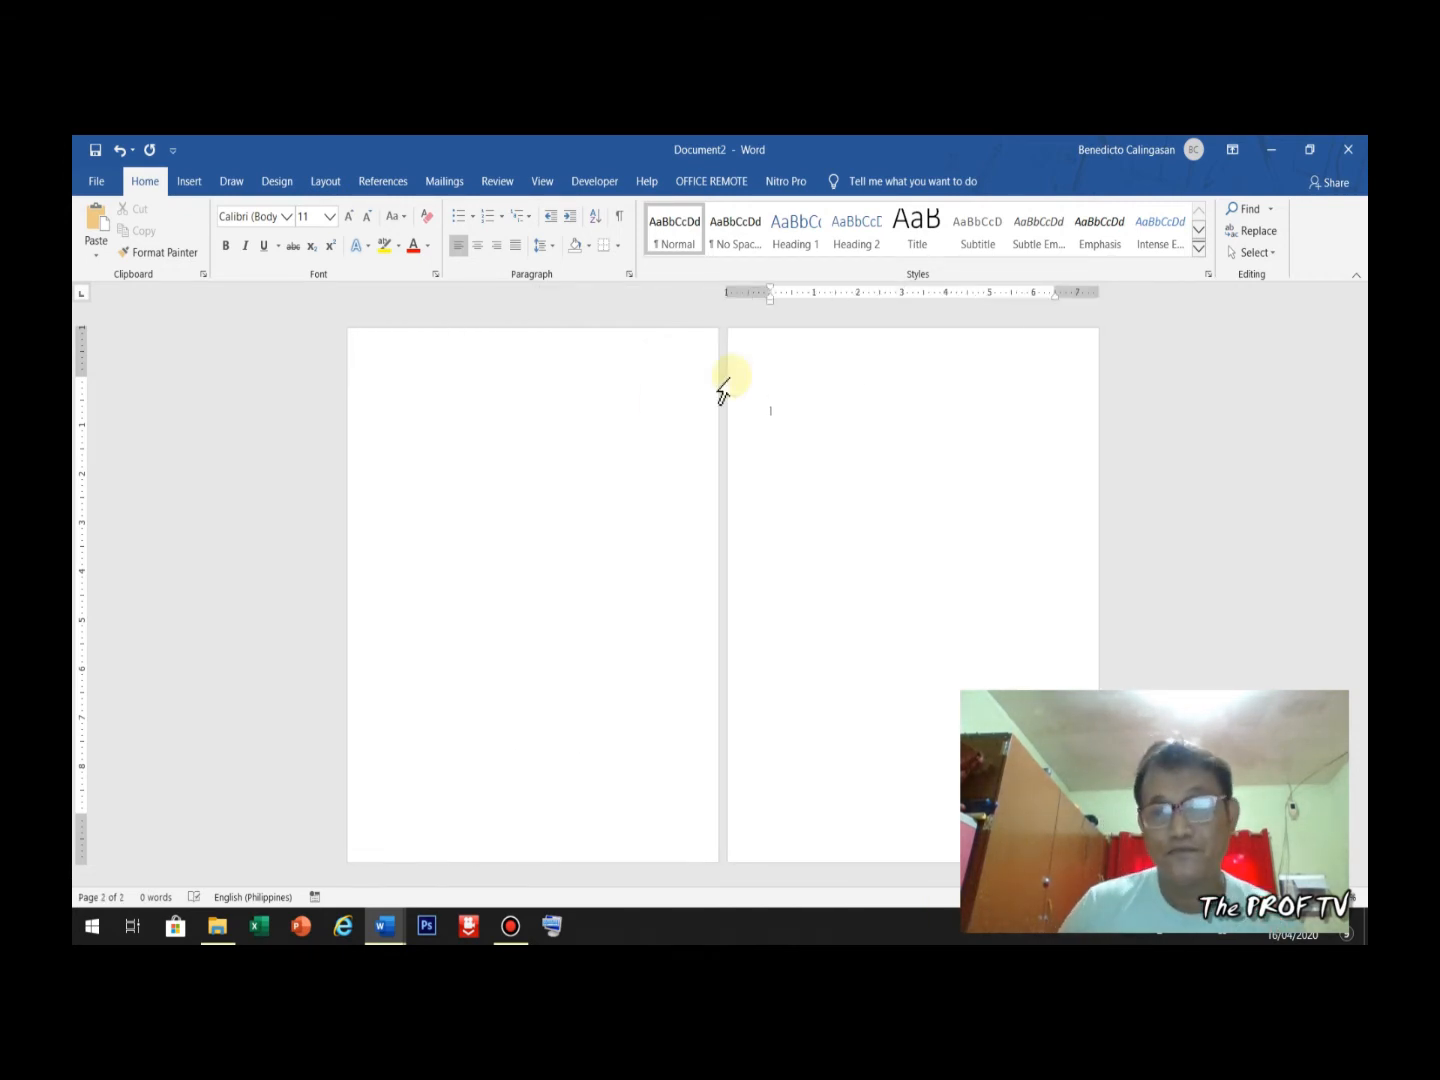
click(615, 380)
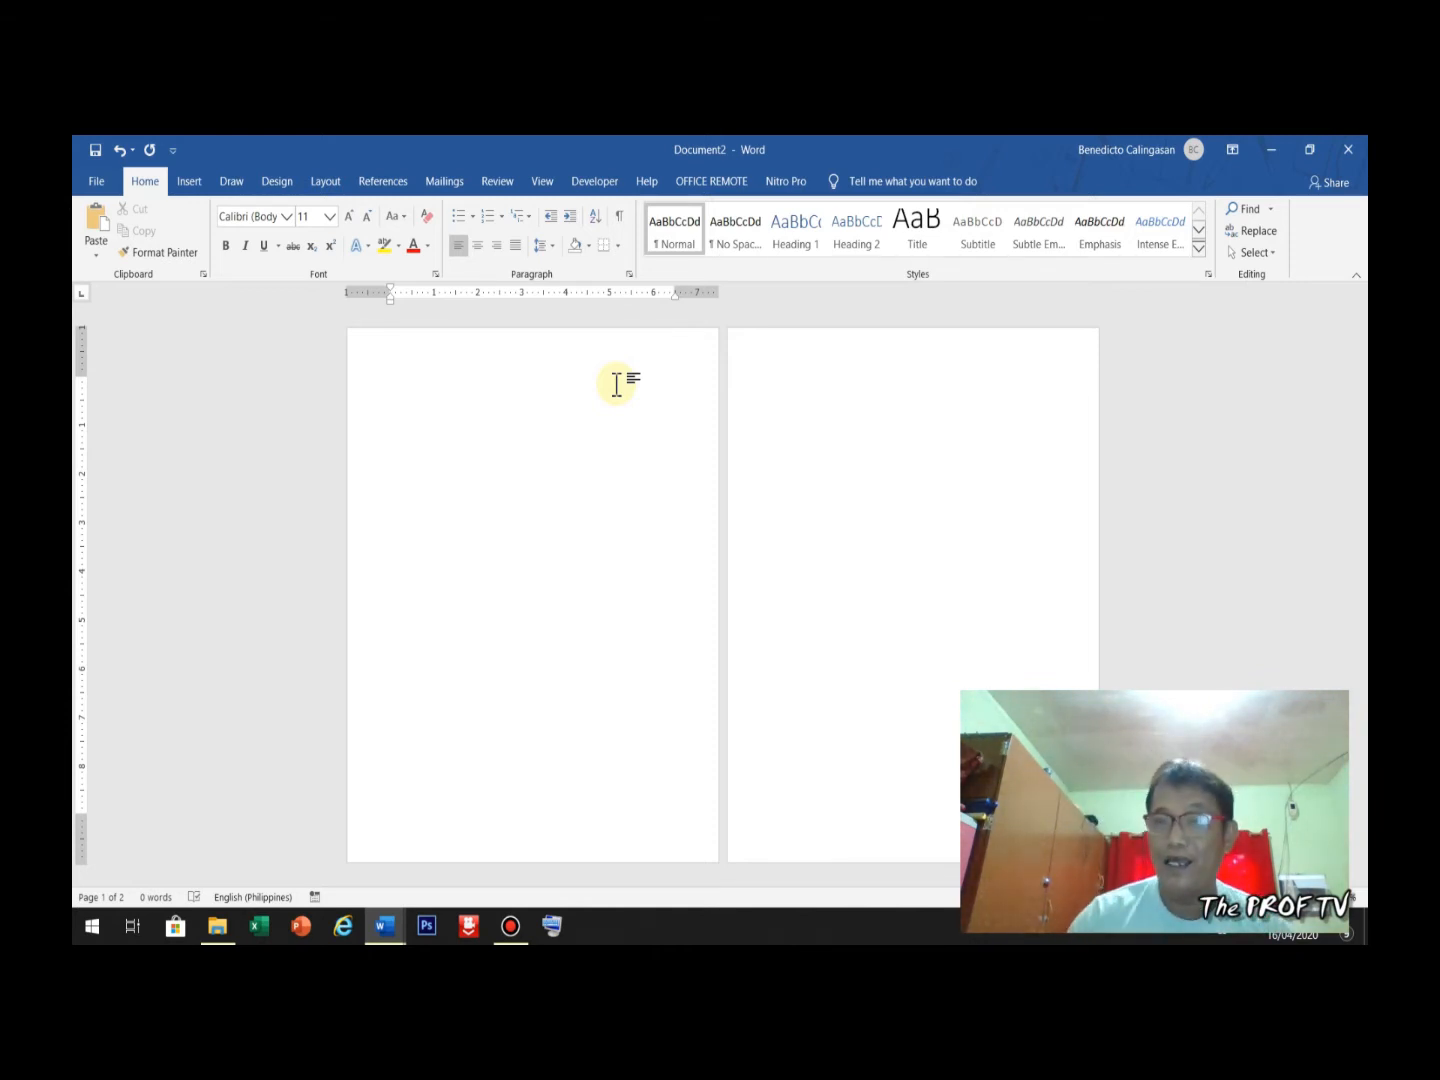
click(922, 405)
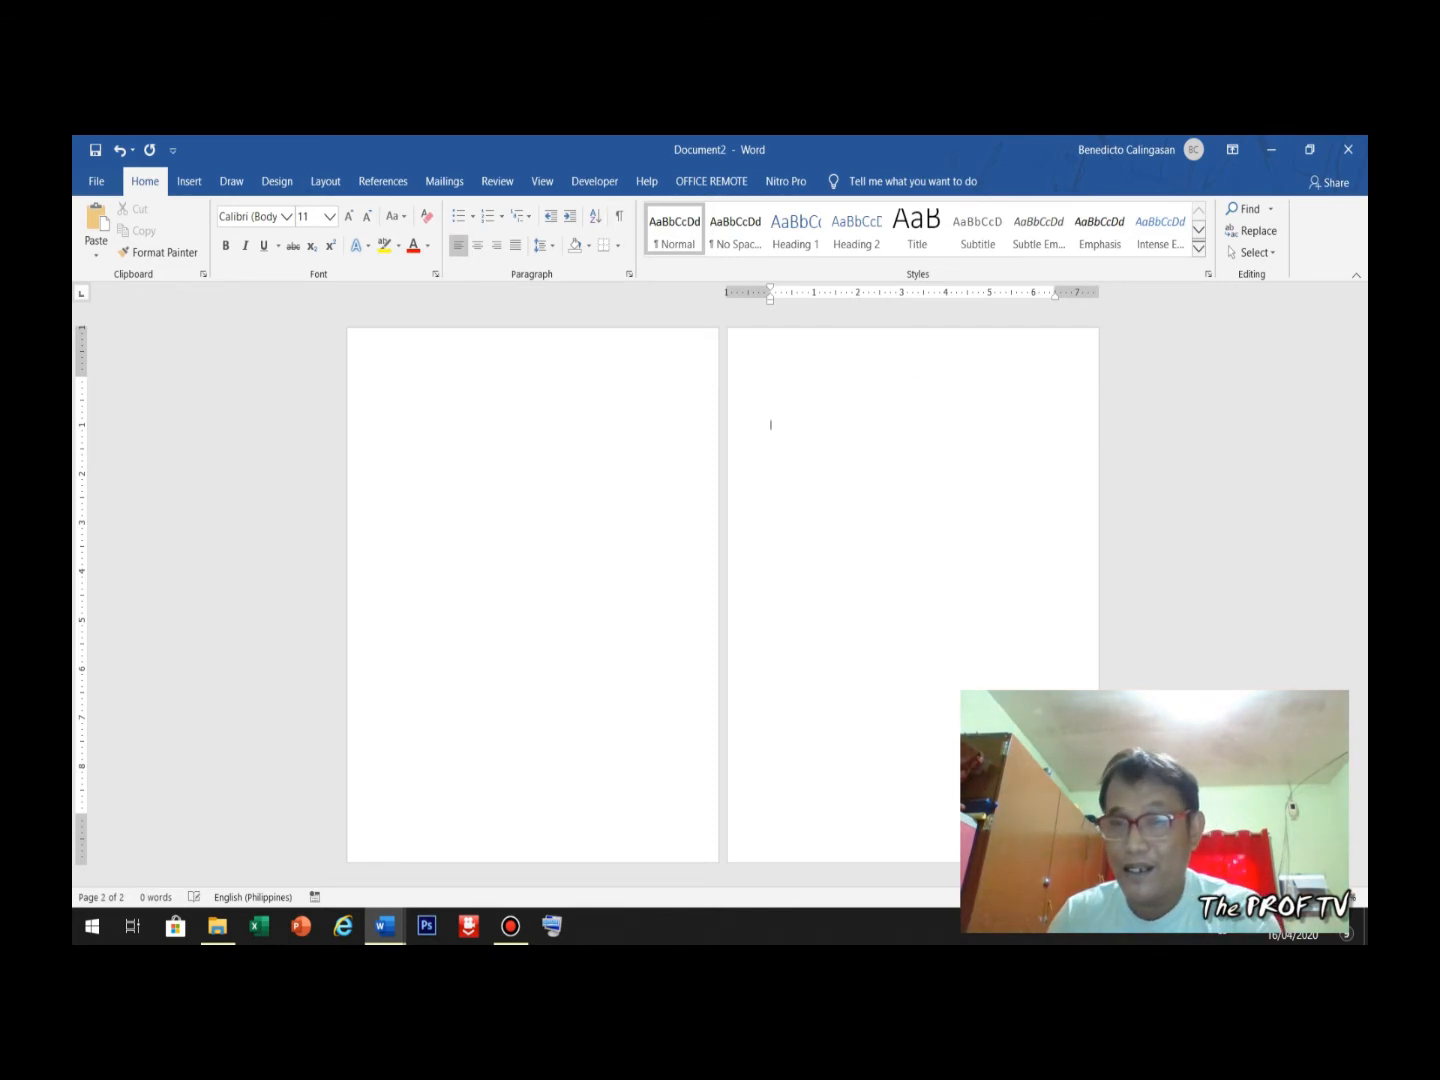
click(445, 362)
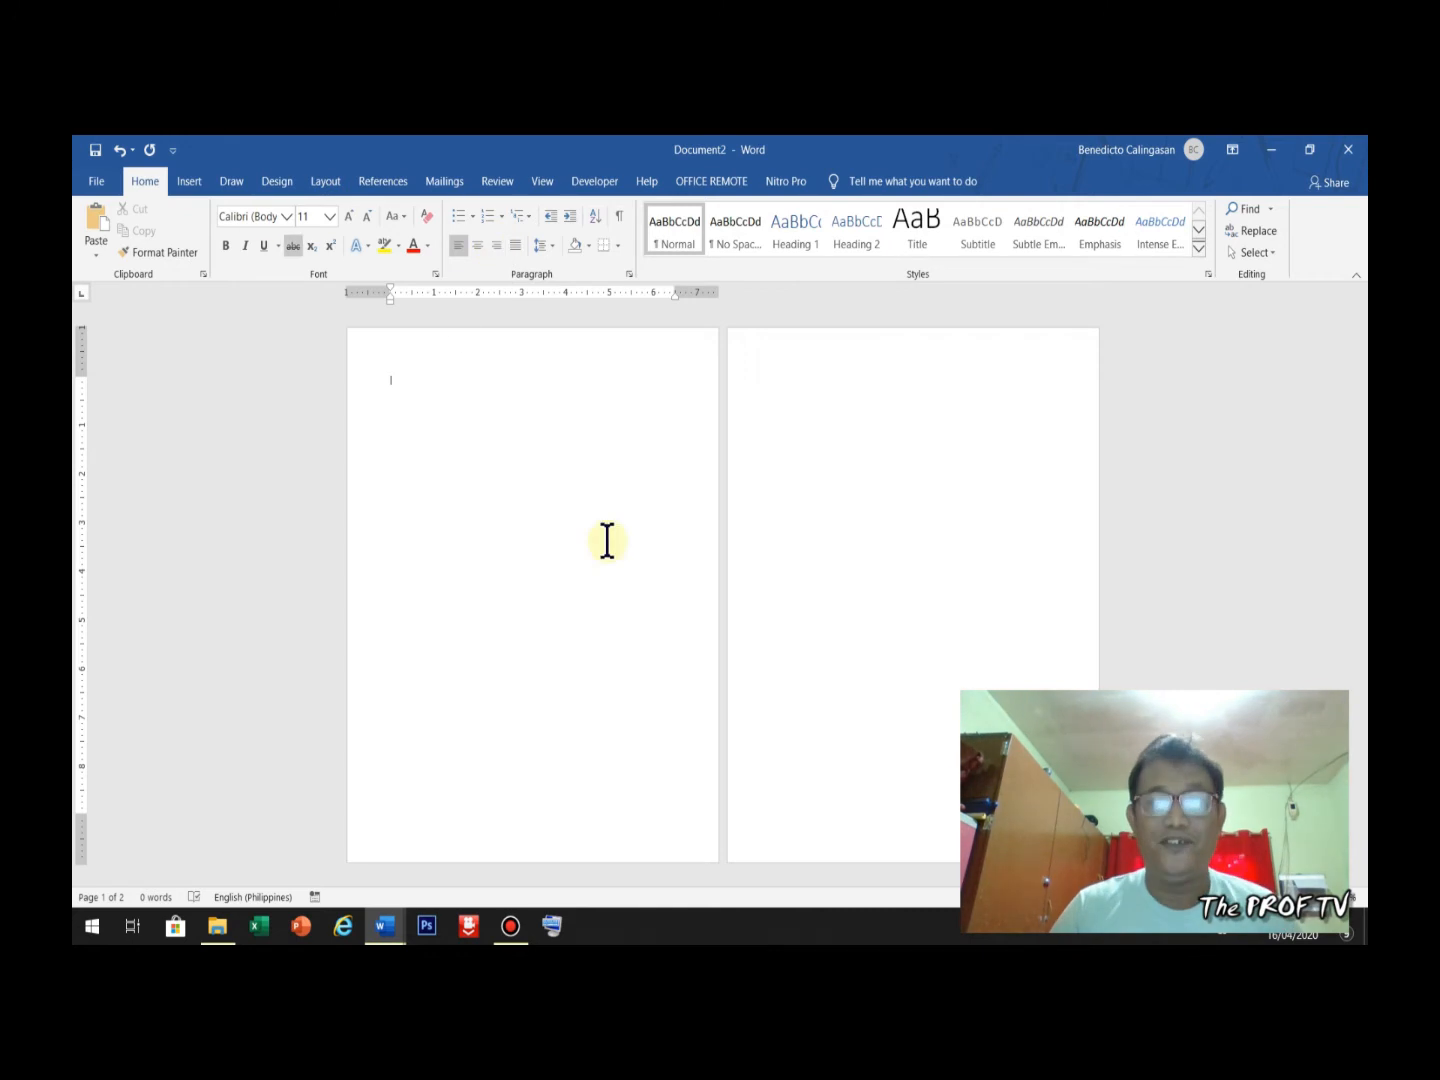
double_click(530, 828)
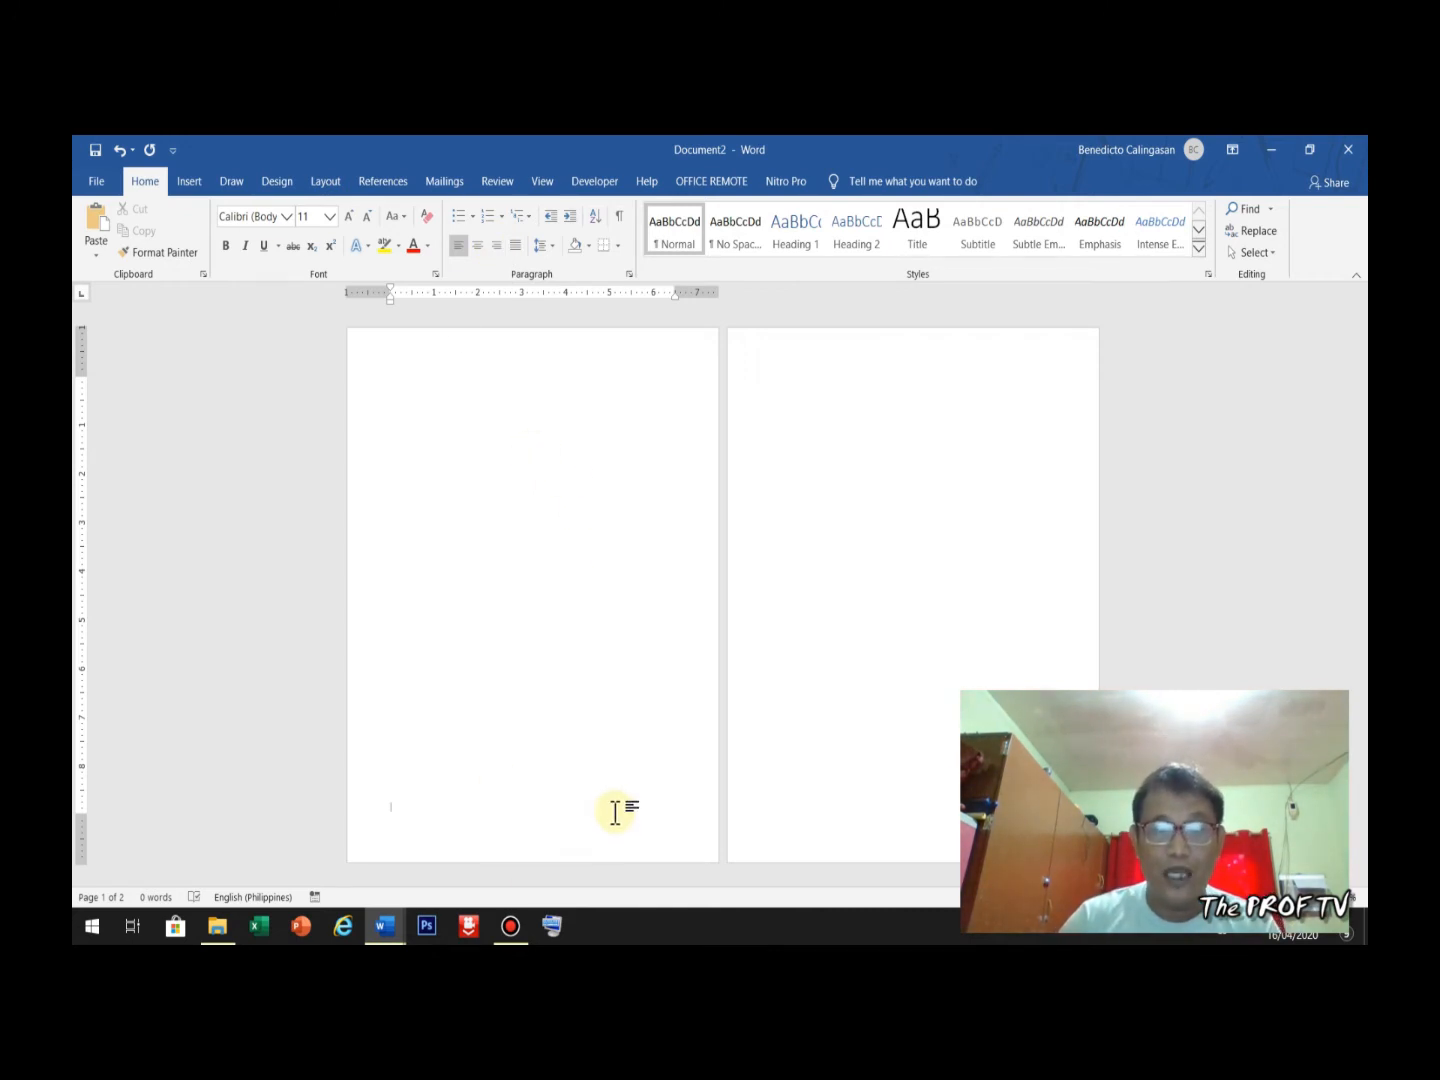
click(388, 379)
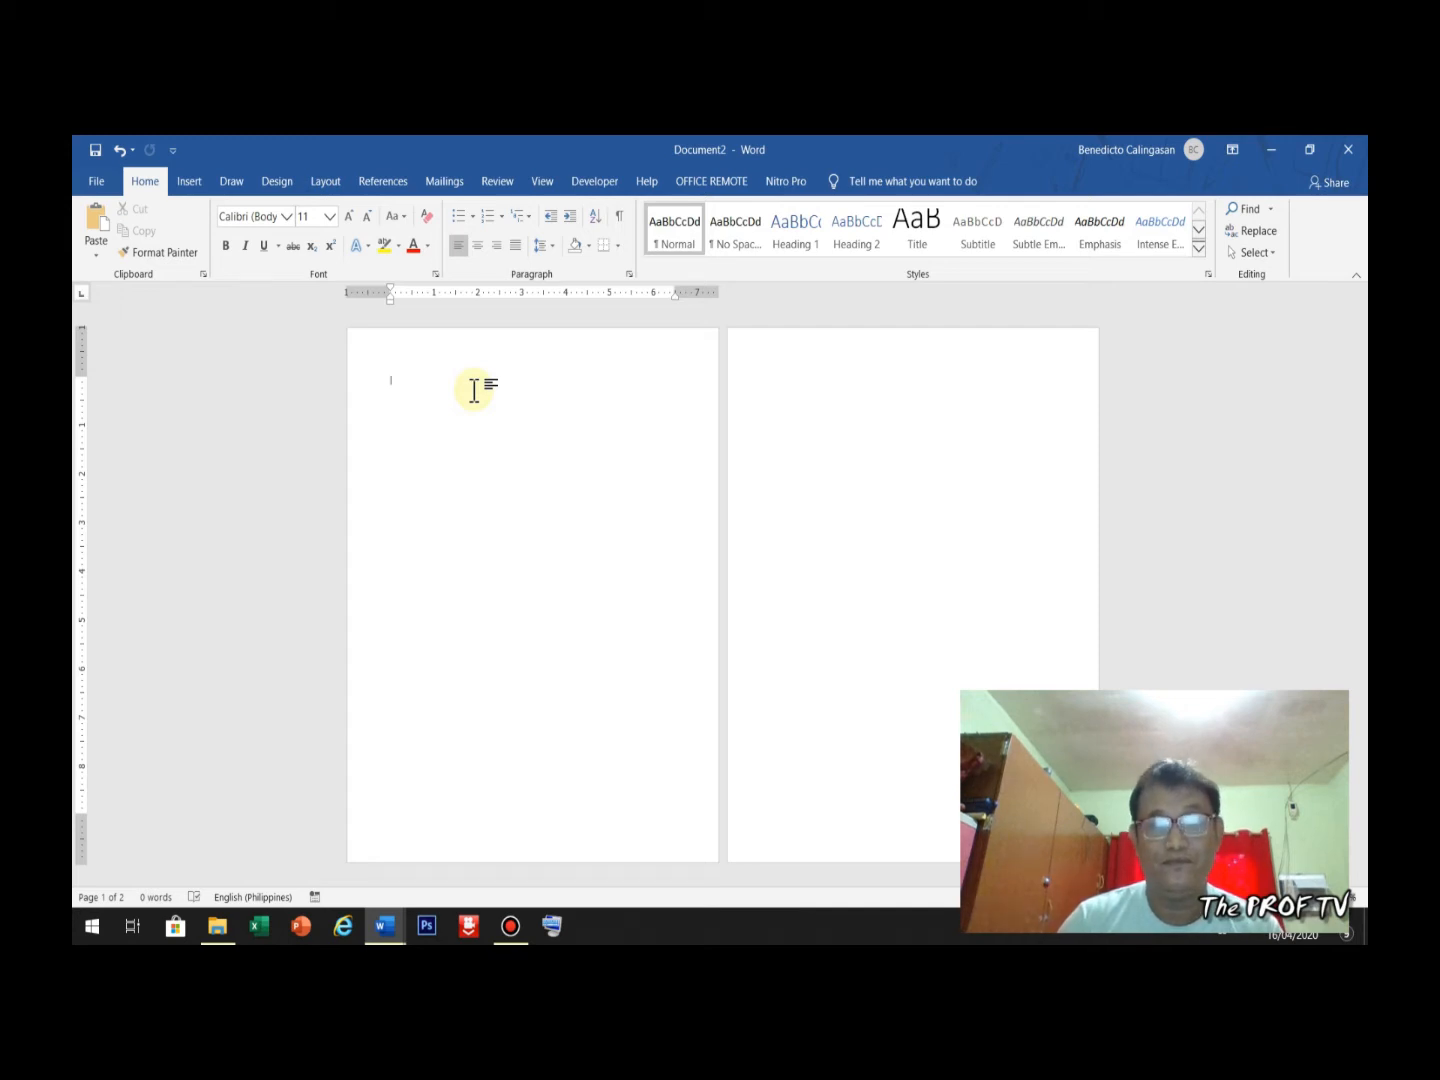
Step: Try inserting a Next Page section break at the start of the first page, and undo it
click(330, 182)
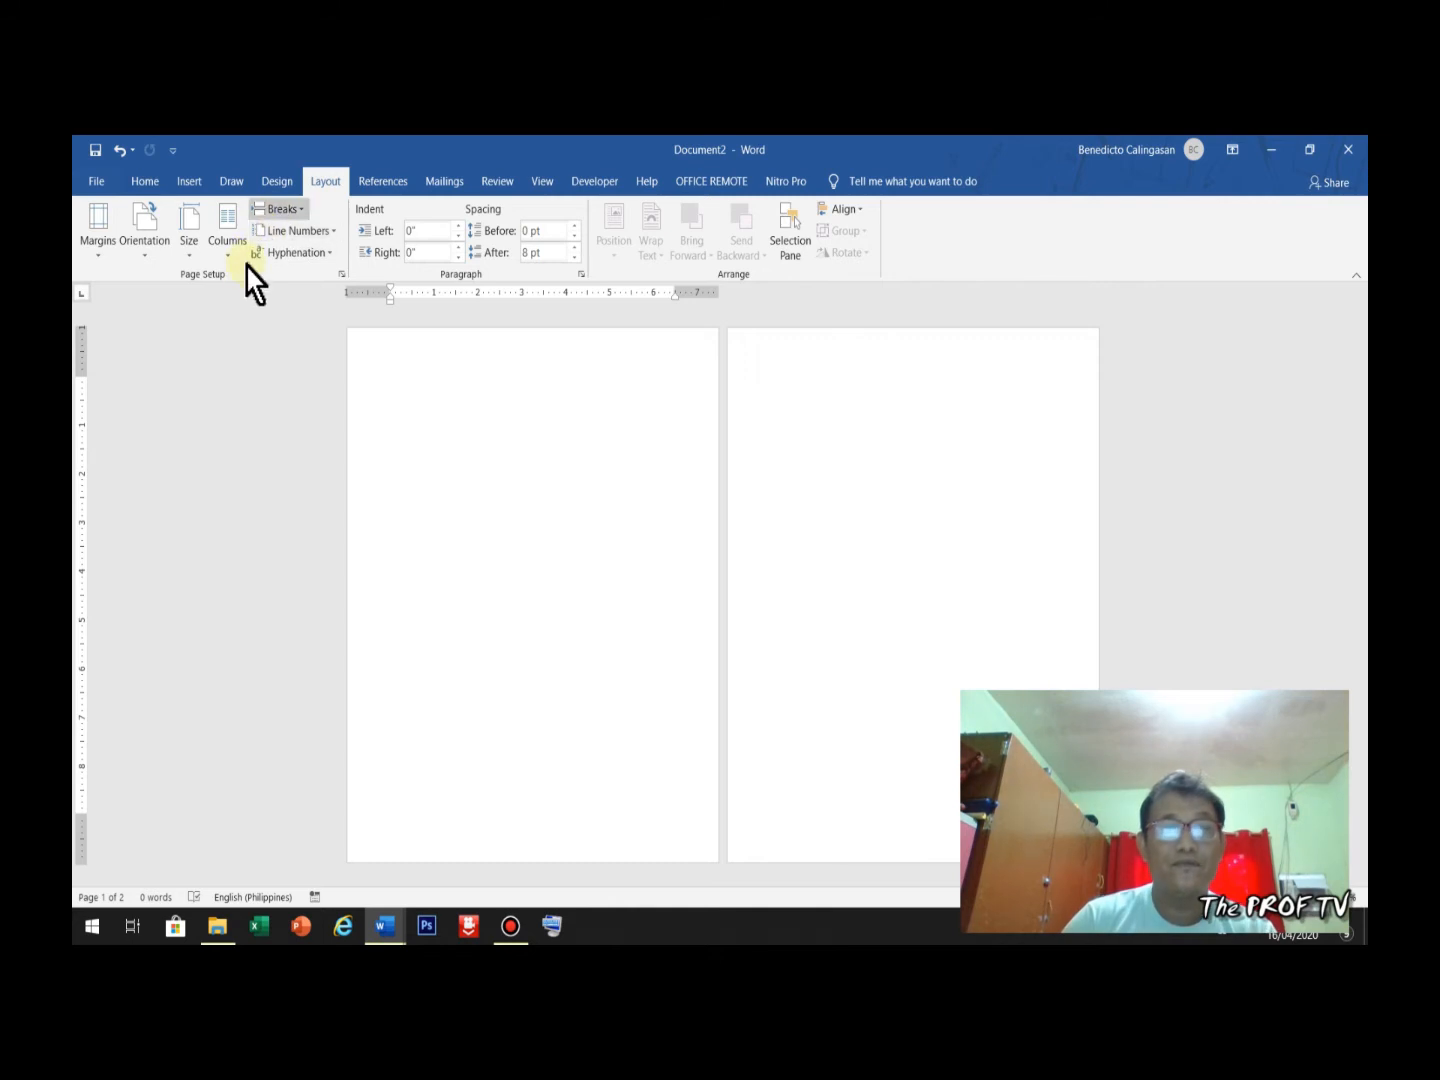
click(290, 209)
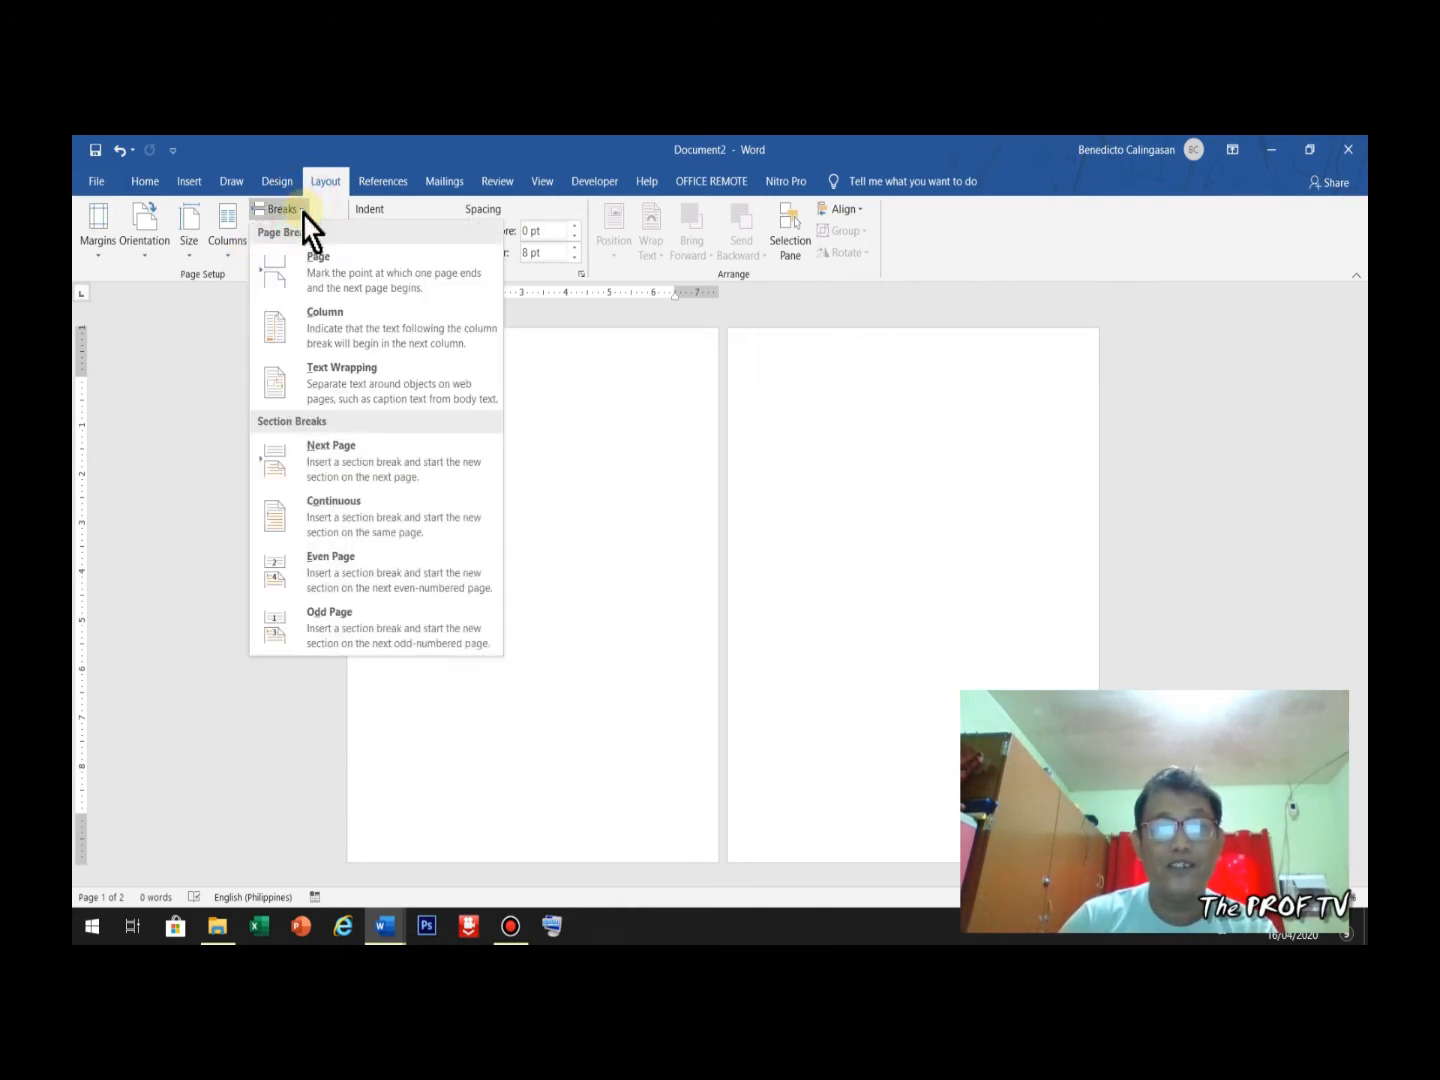
click(432, 474)
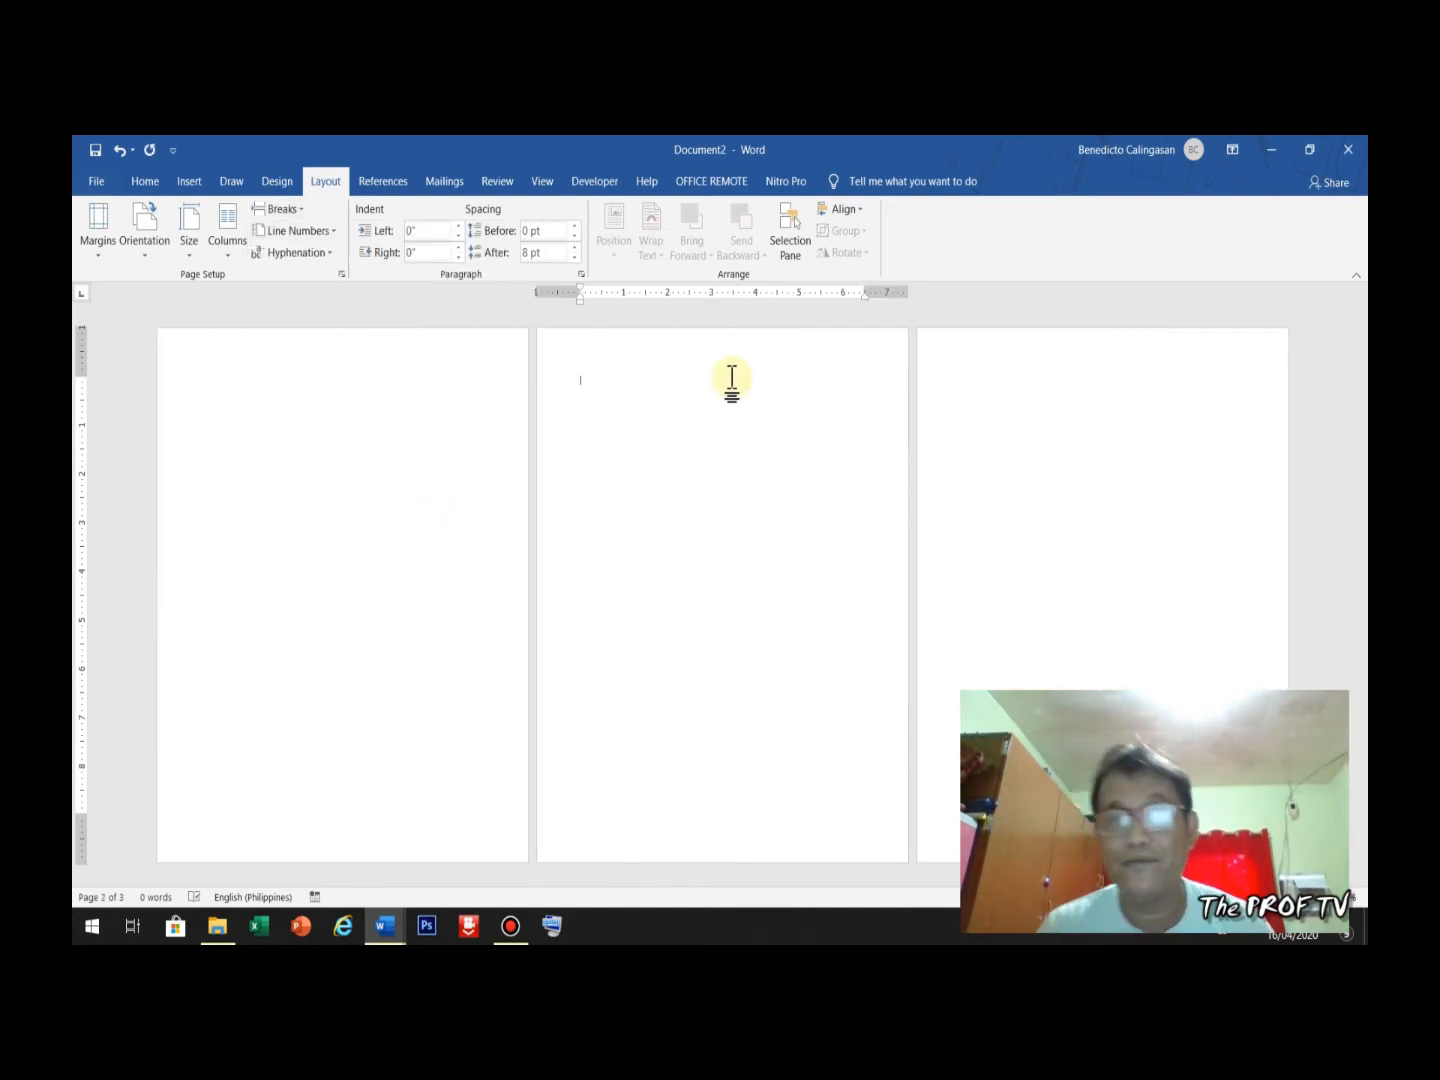
key(ctrl+z)
Step: Insert a Next Page section break near the end of the first page
double_click(620, 765)
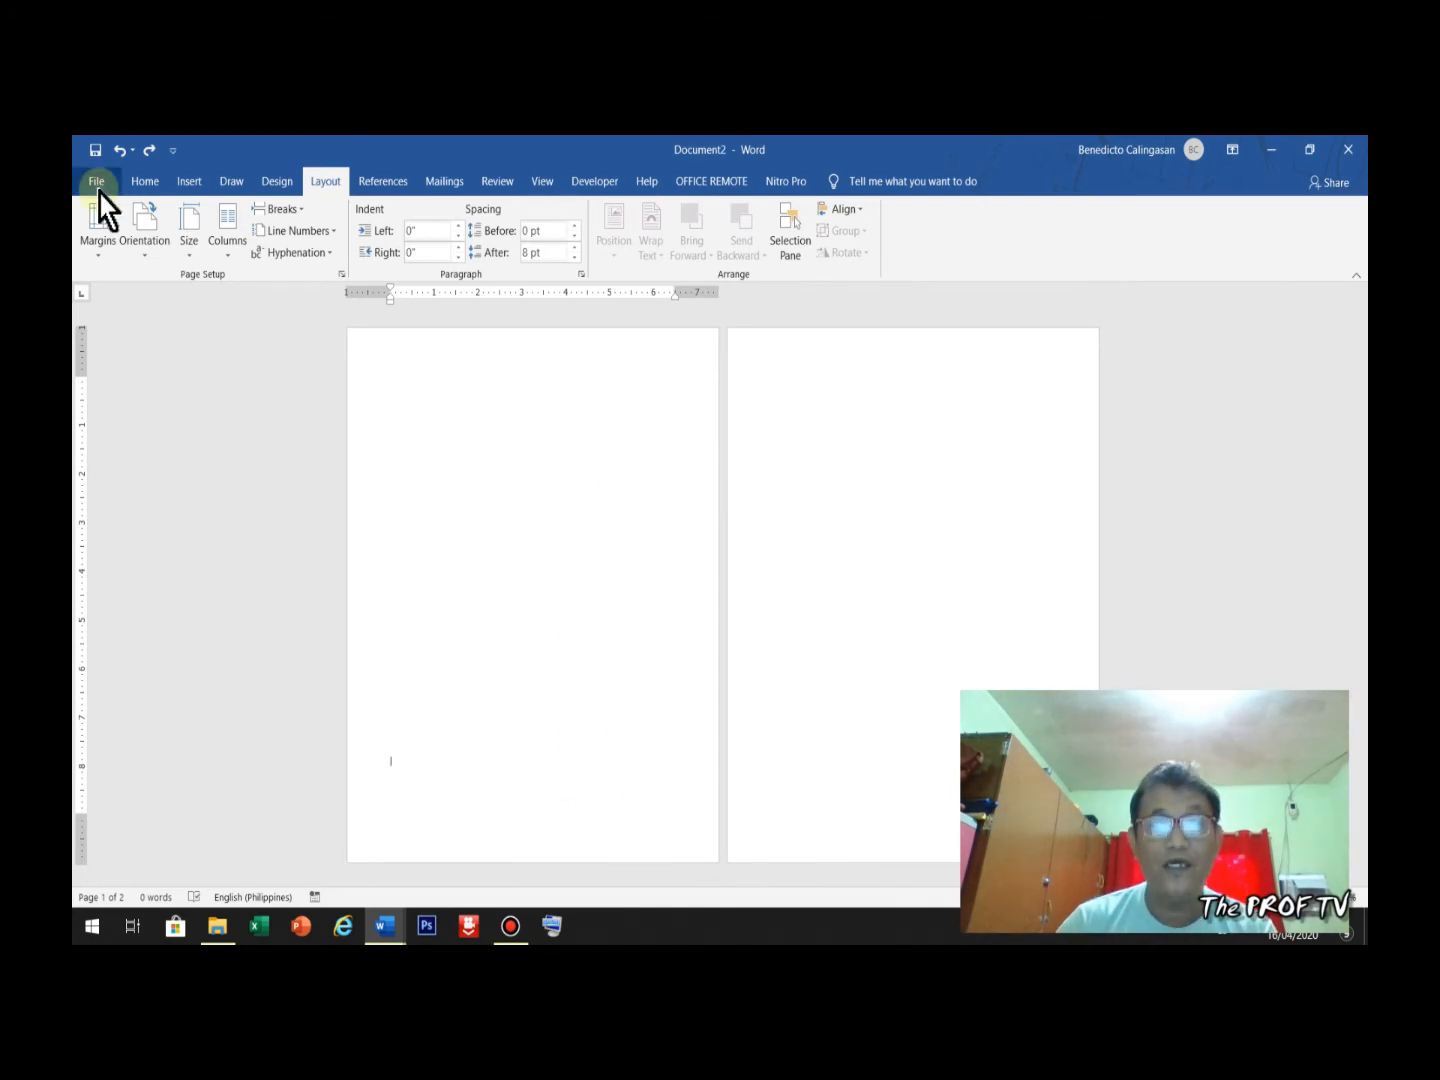
click(300, 211)
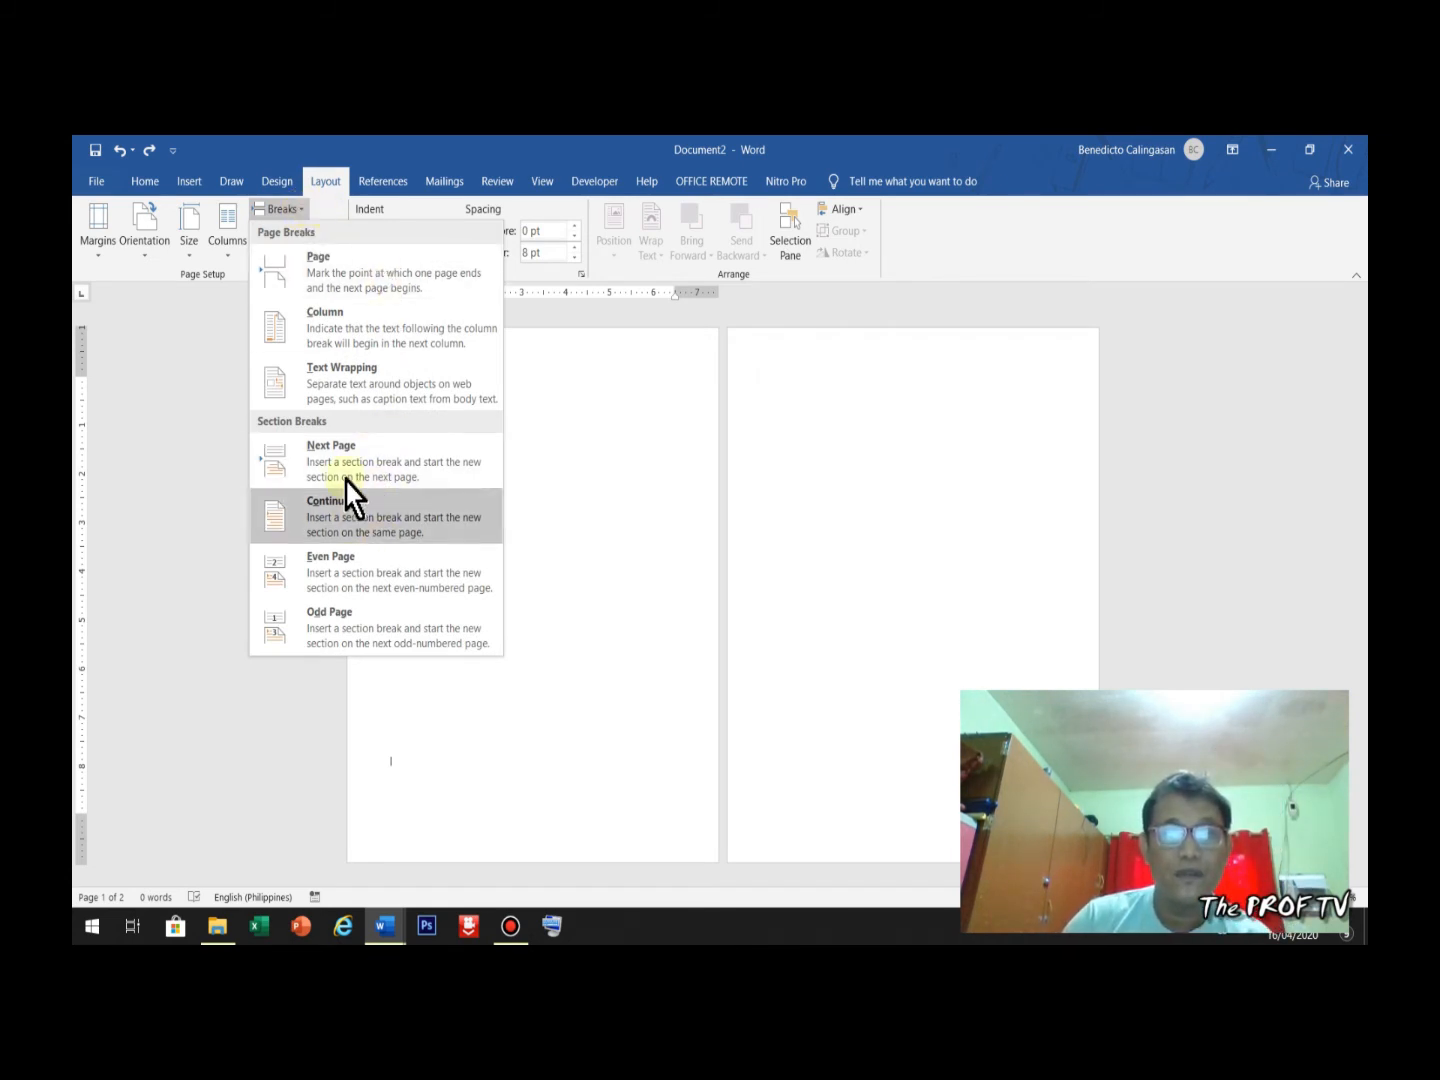
click(364, 455)
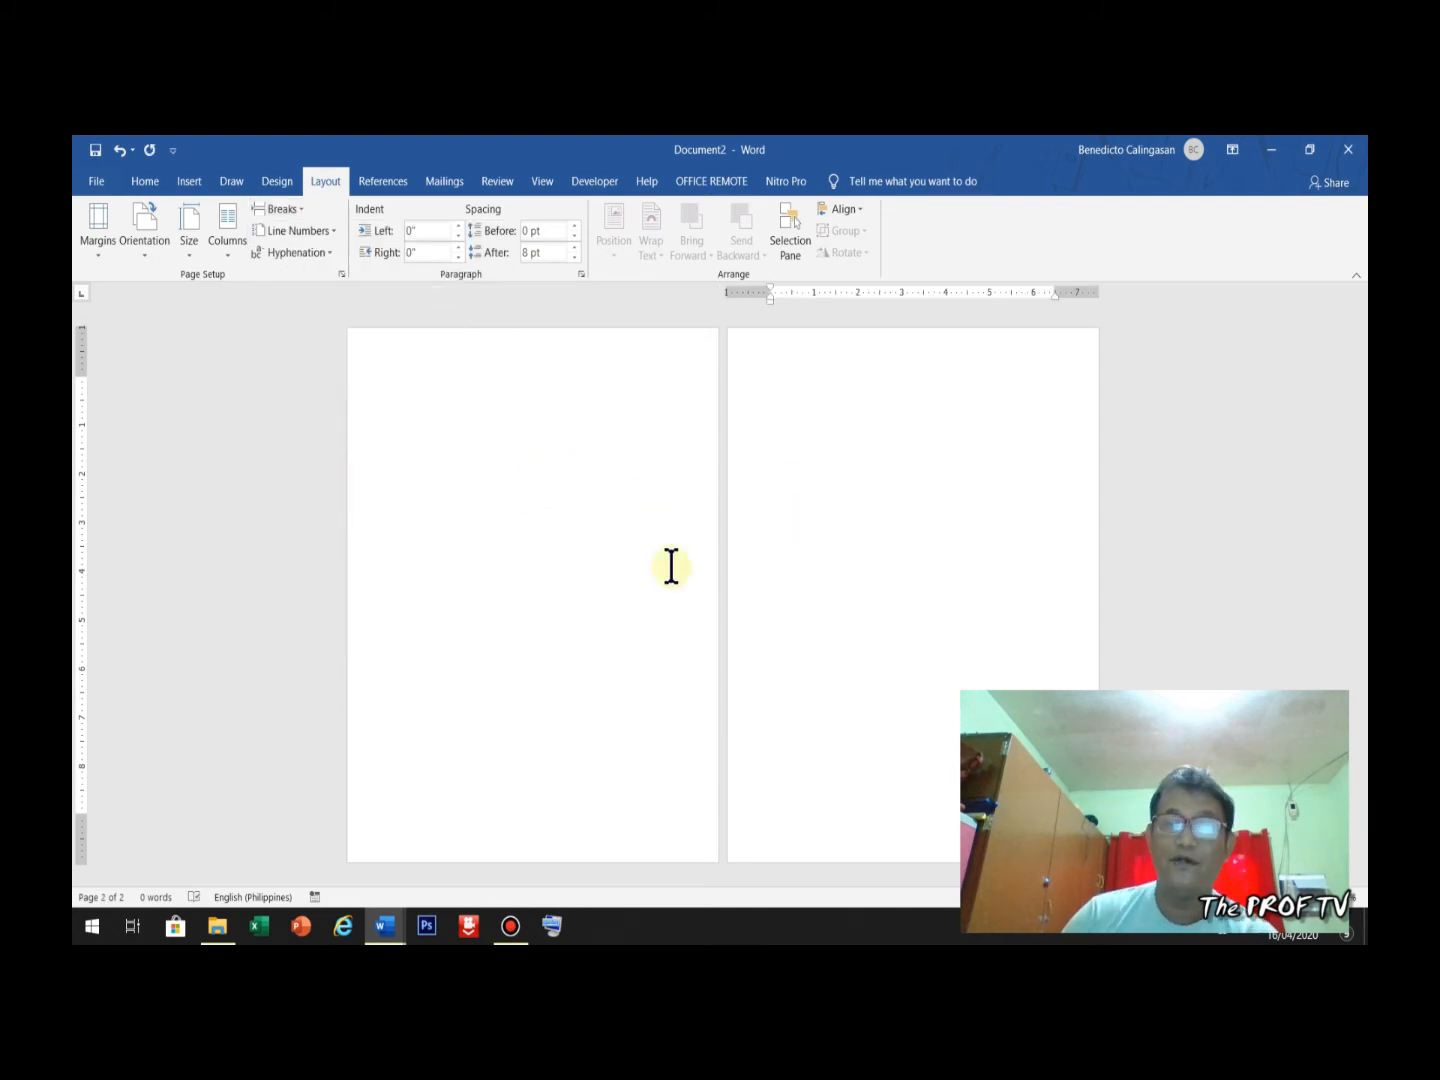
Step: Give the first page an 18 pt orange-and-black art page border, applied to this section only
click(657, 803)
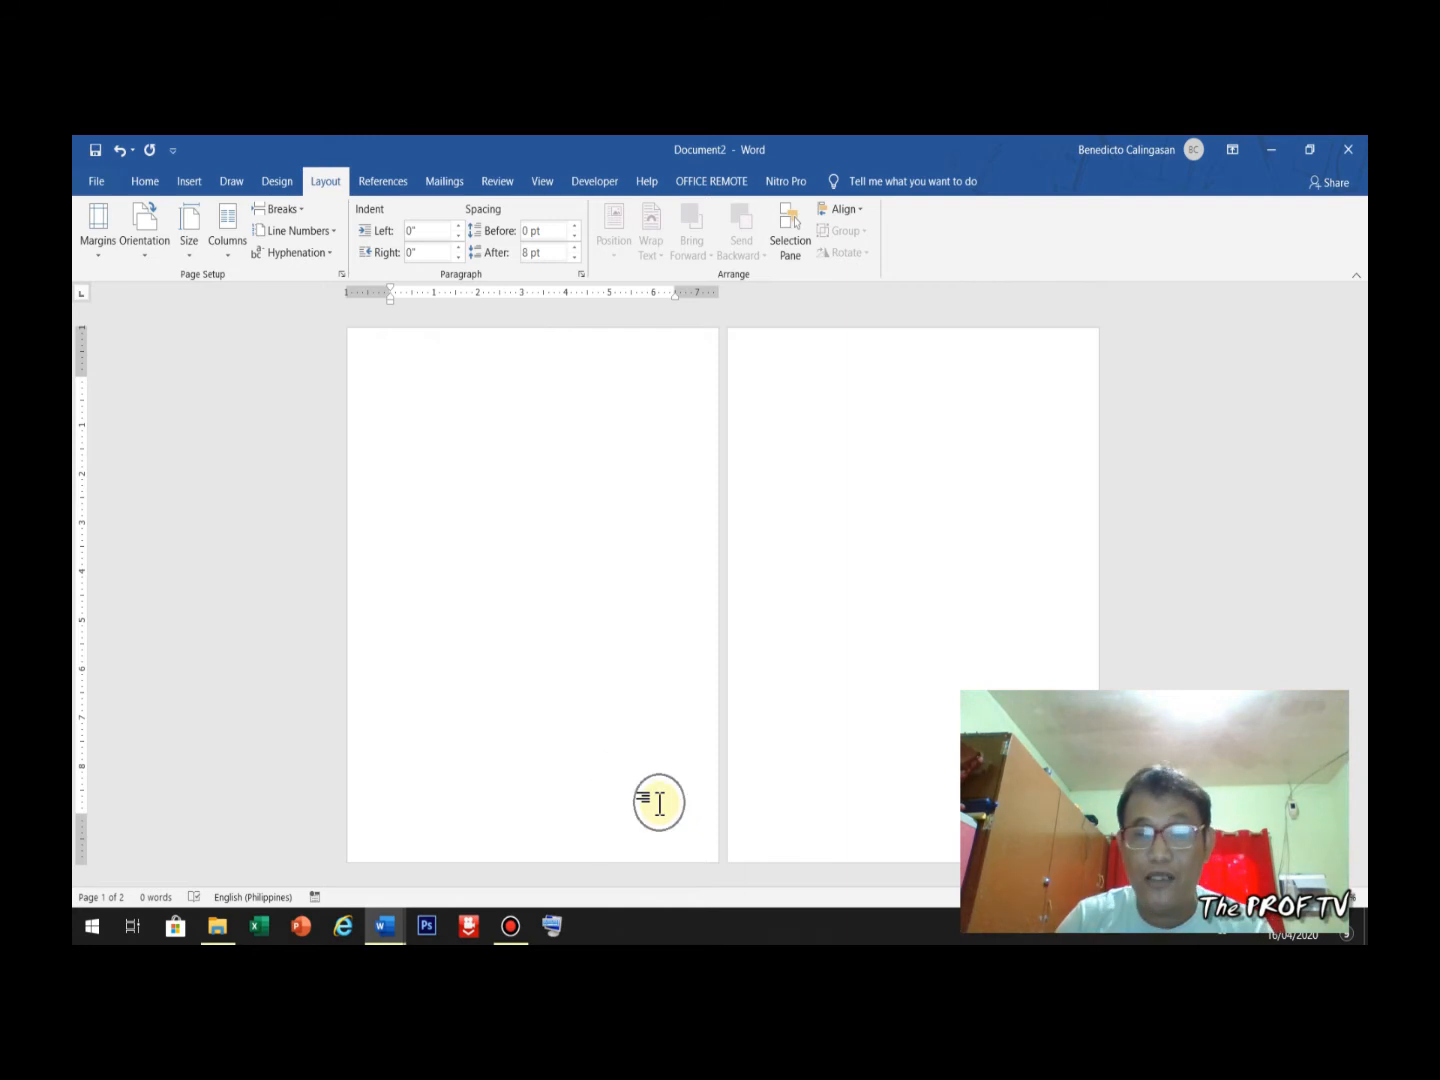
click(402, 374)
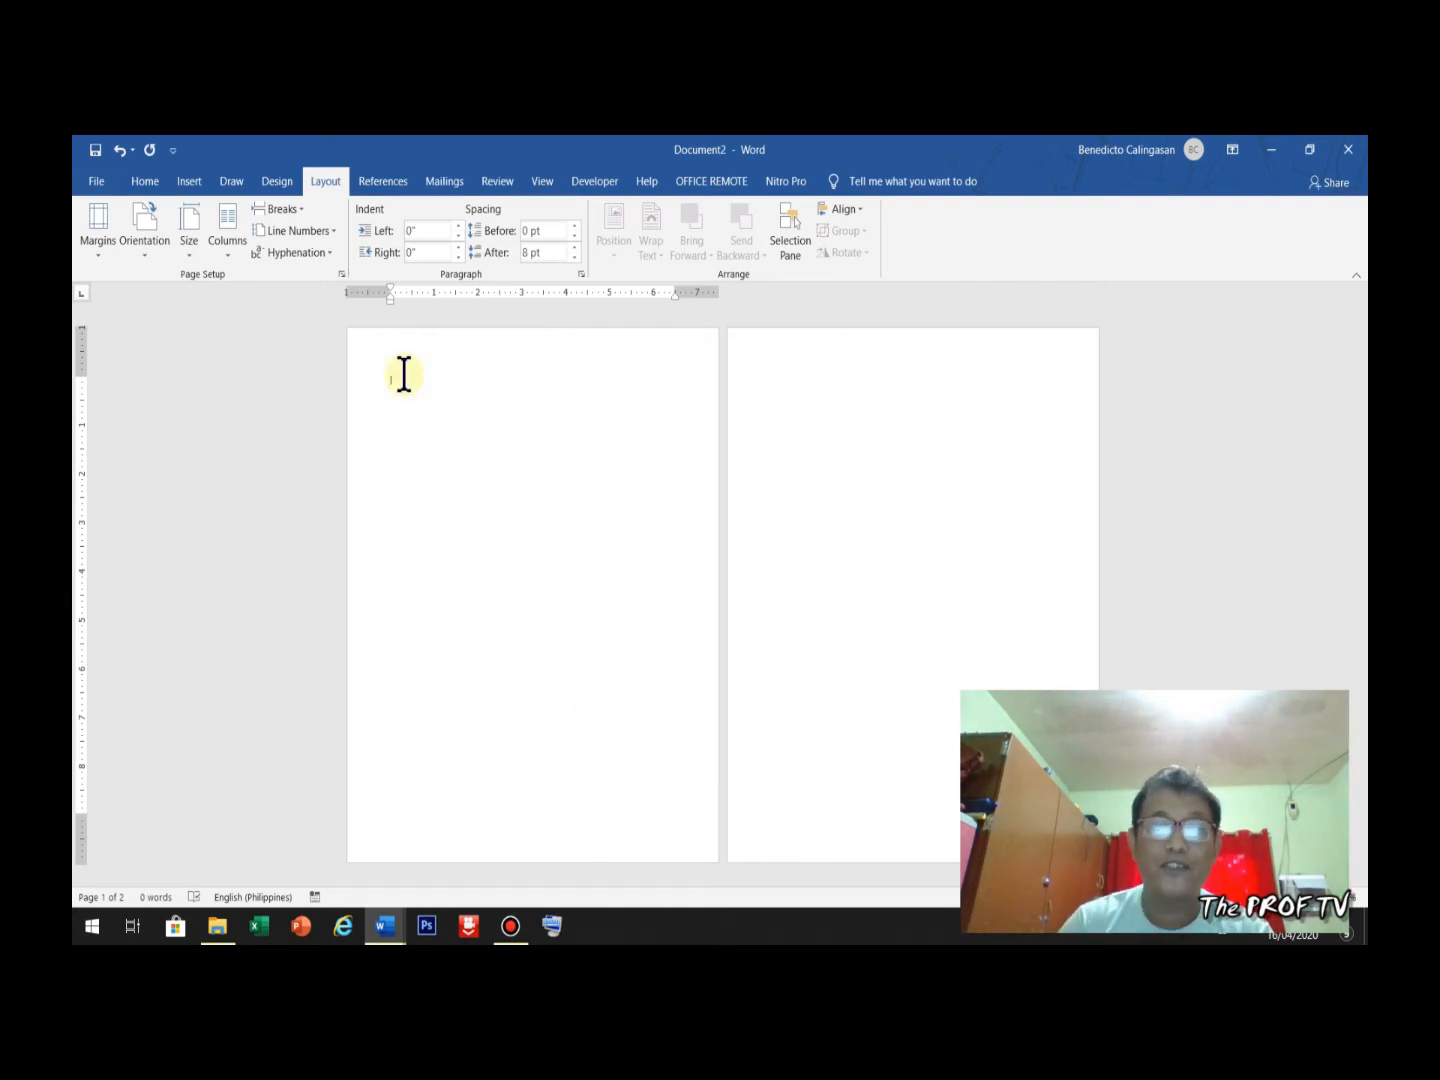
click(270, 185)
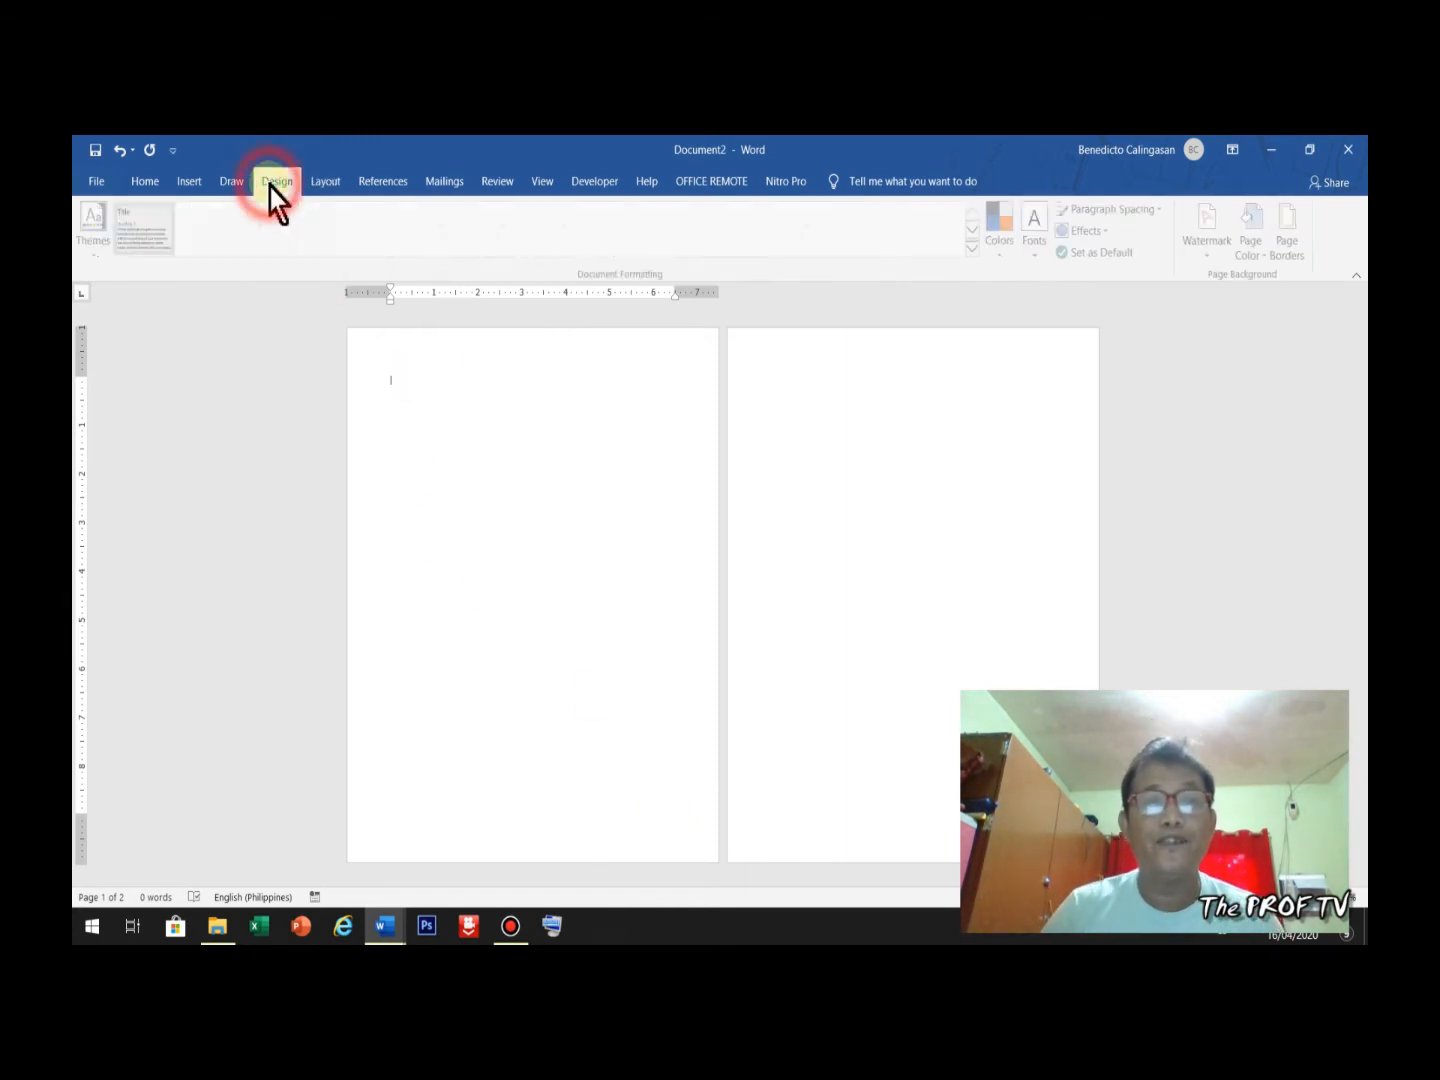
click(1289, 248)
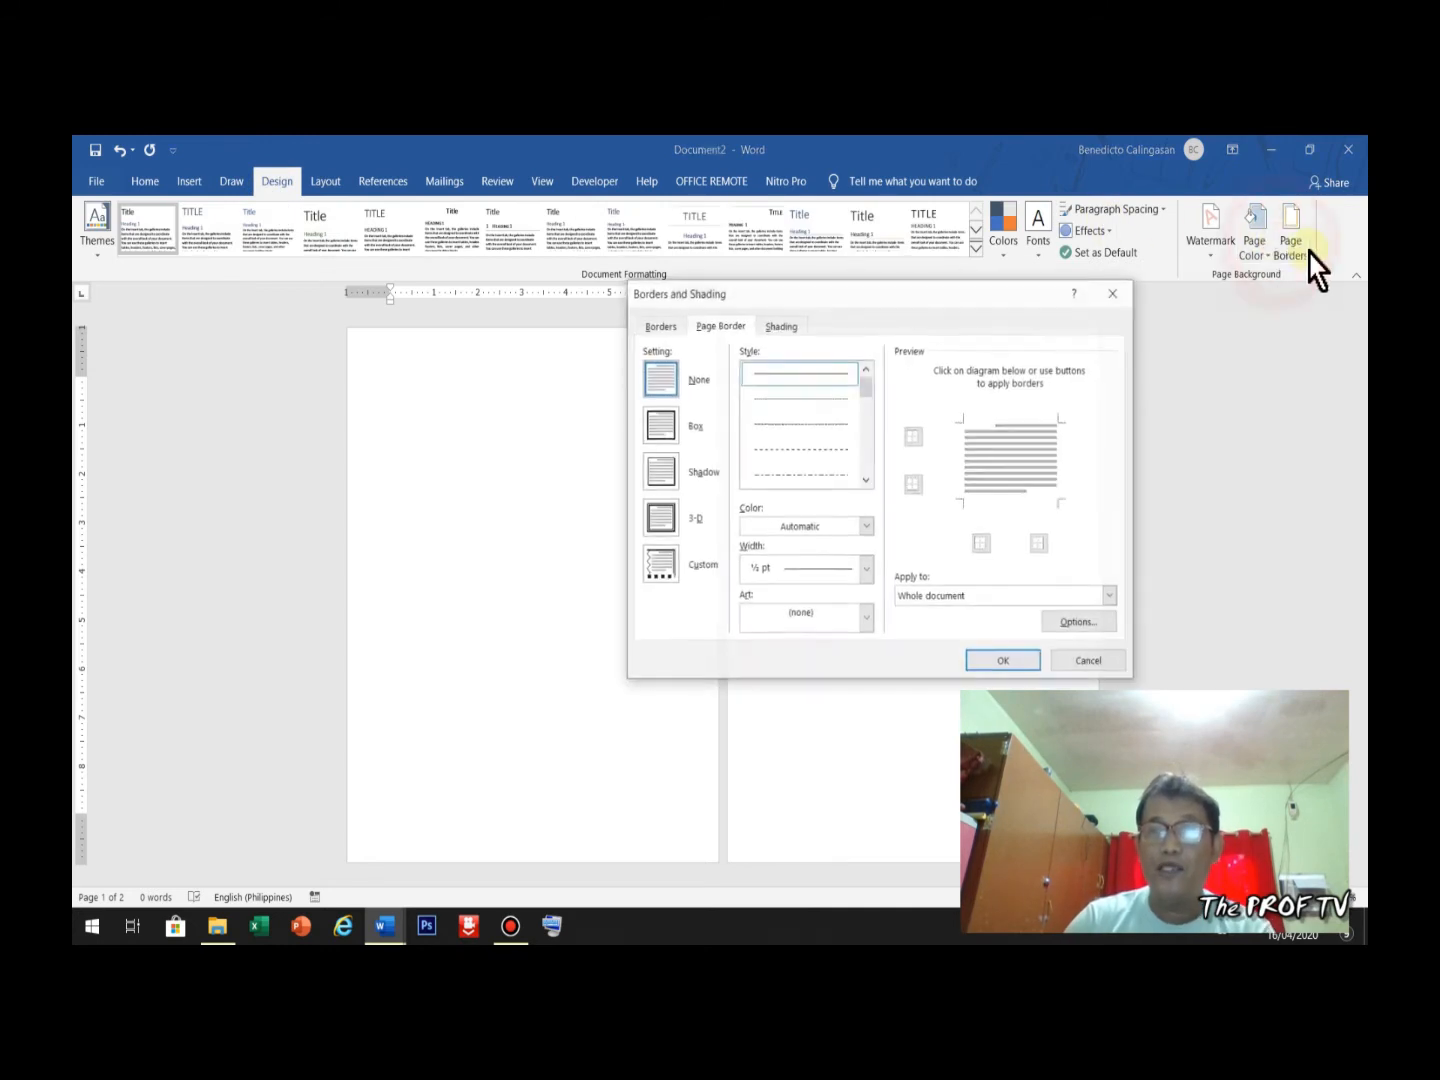
click(866, 614)
scroll(841, 712, down, 5)
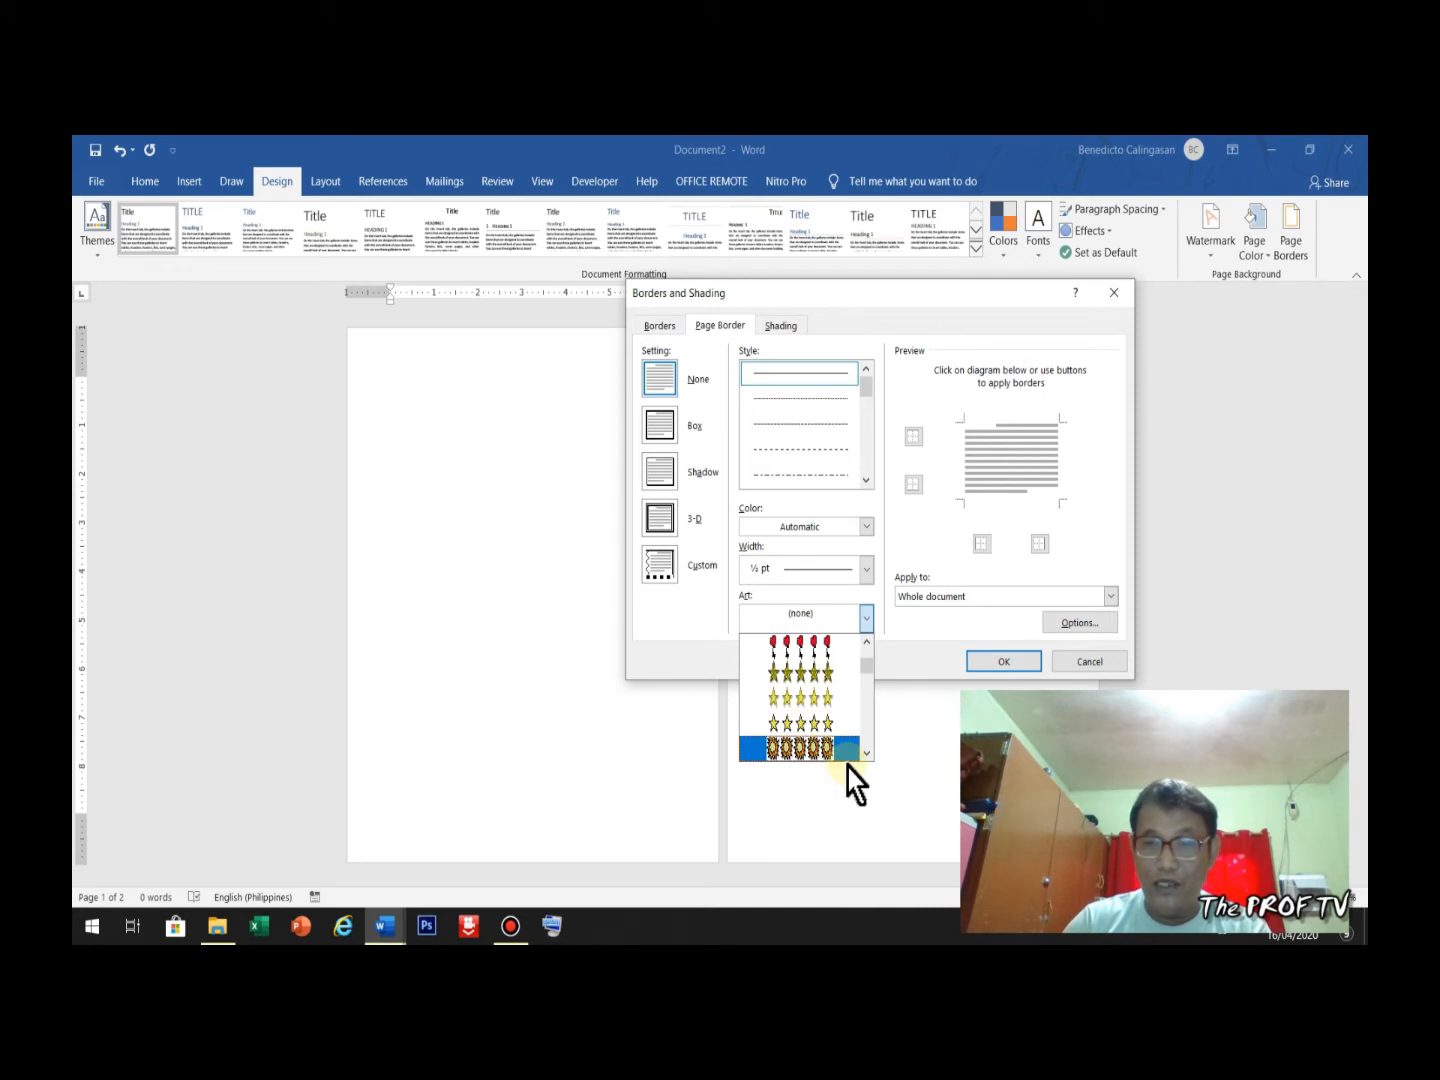
click(825, 749)
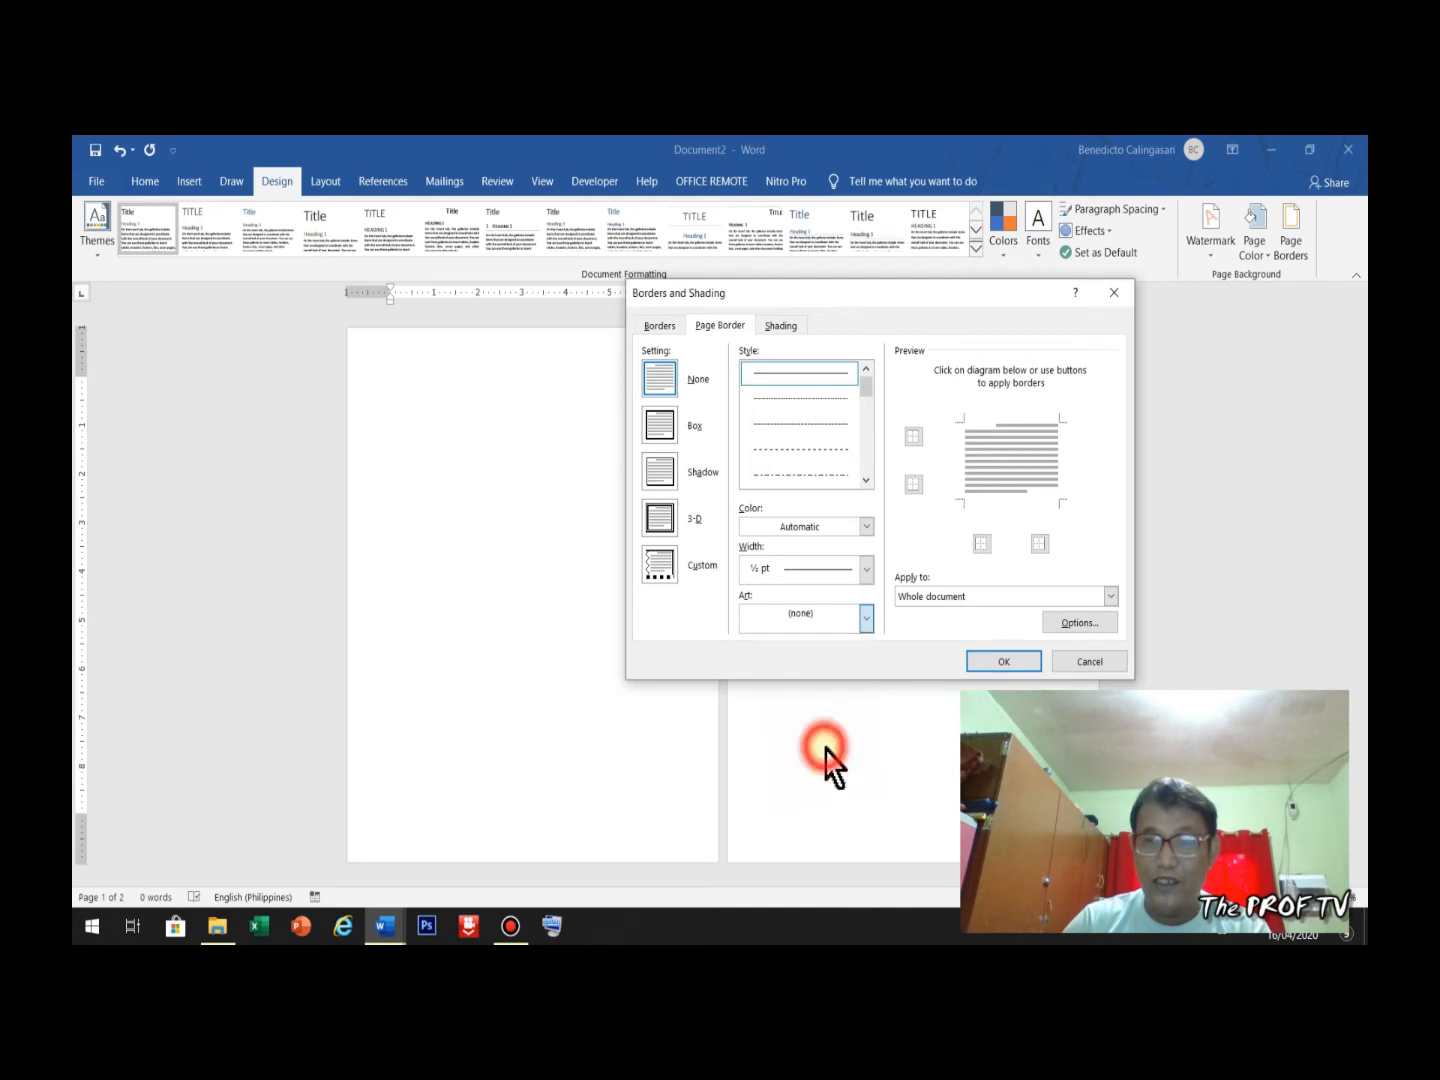
click(1110, 596)
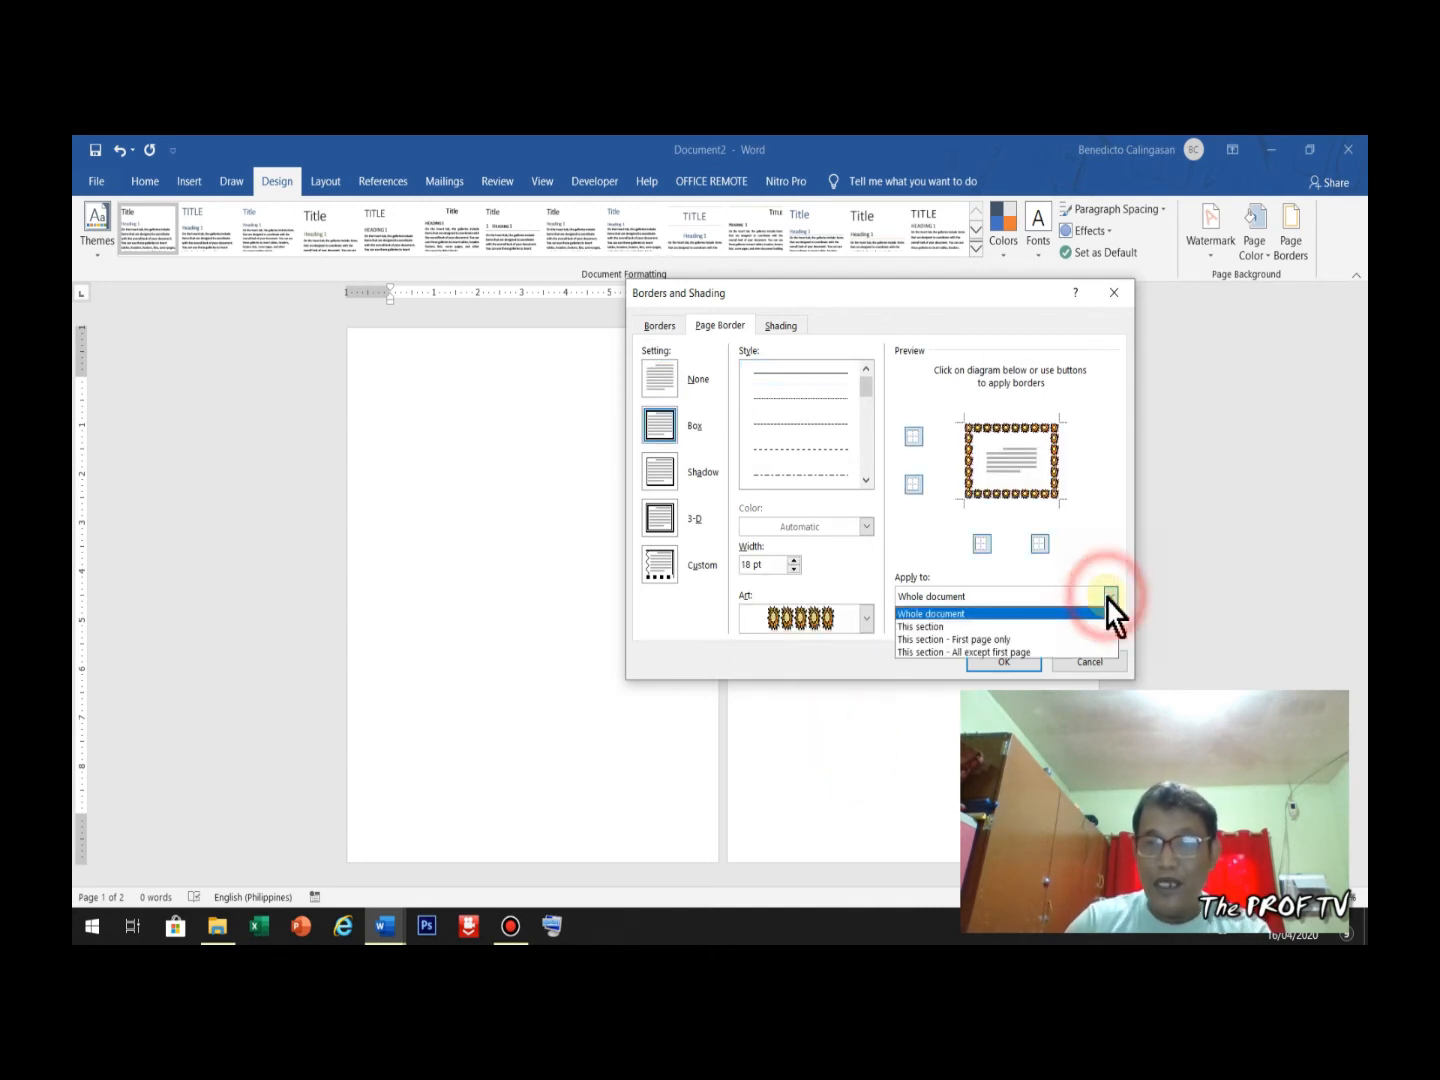
click(946, 627)
click(1004, 661)
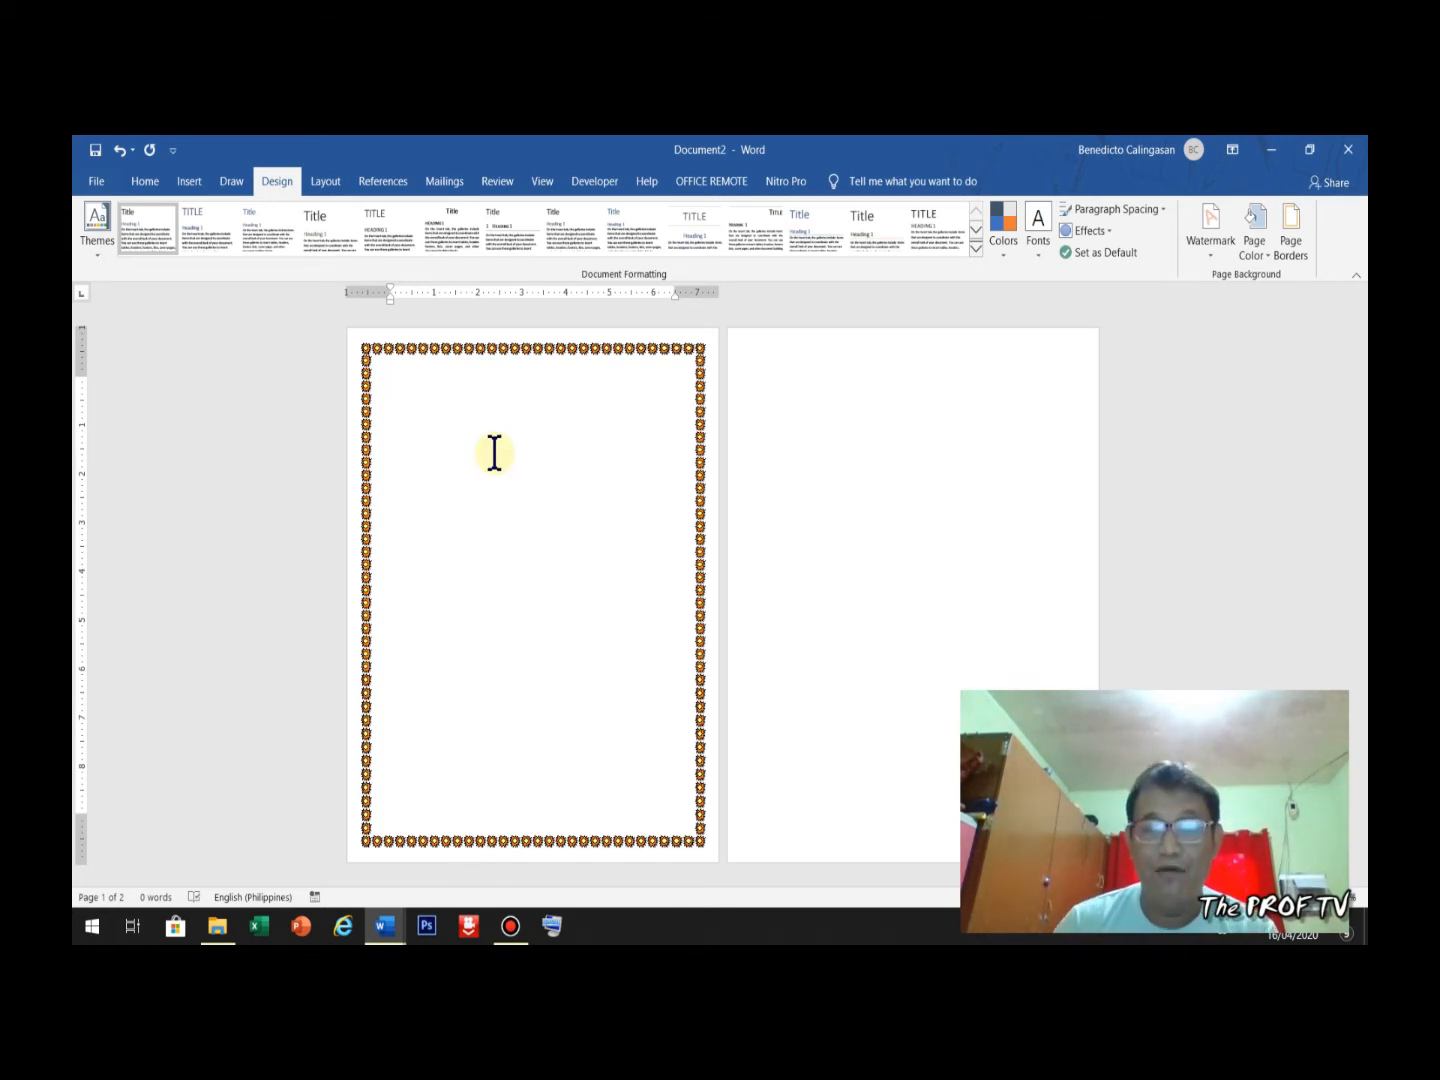
Step: Give the second page a 24 pt black-and-white ornamental art page border, applied to this section only
click(814, 391)
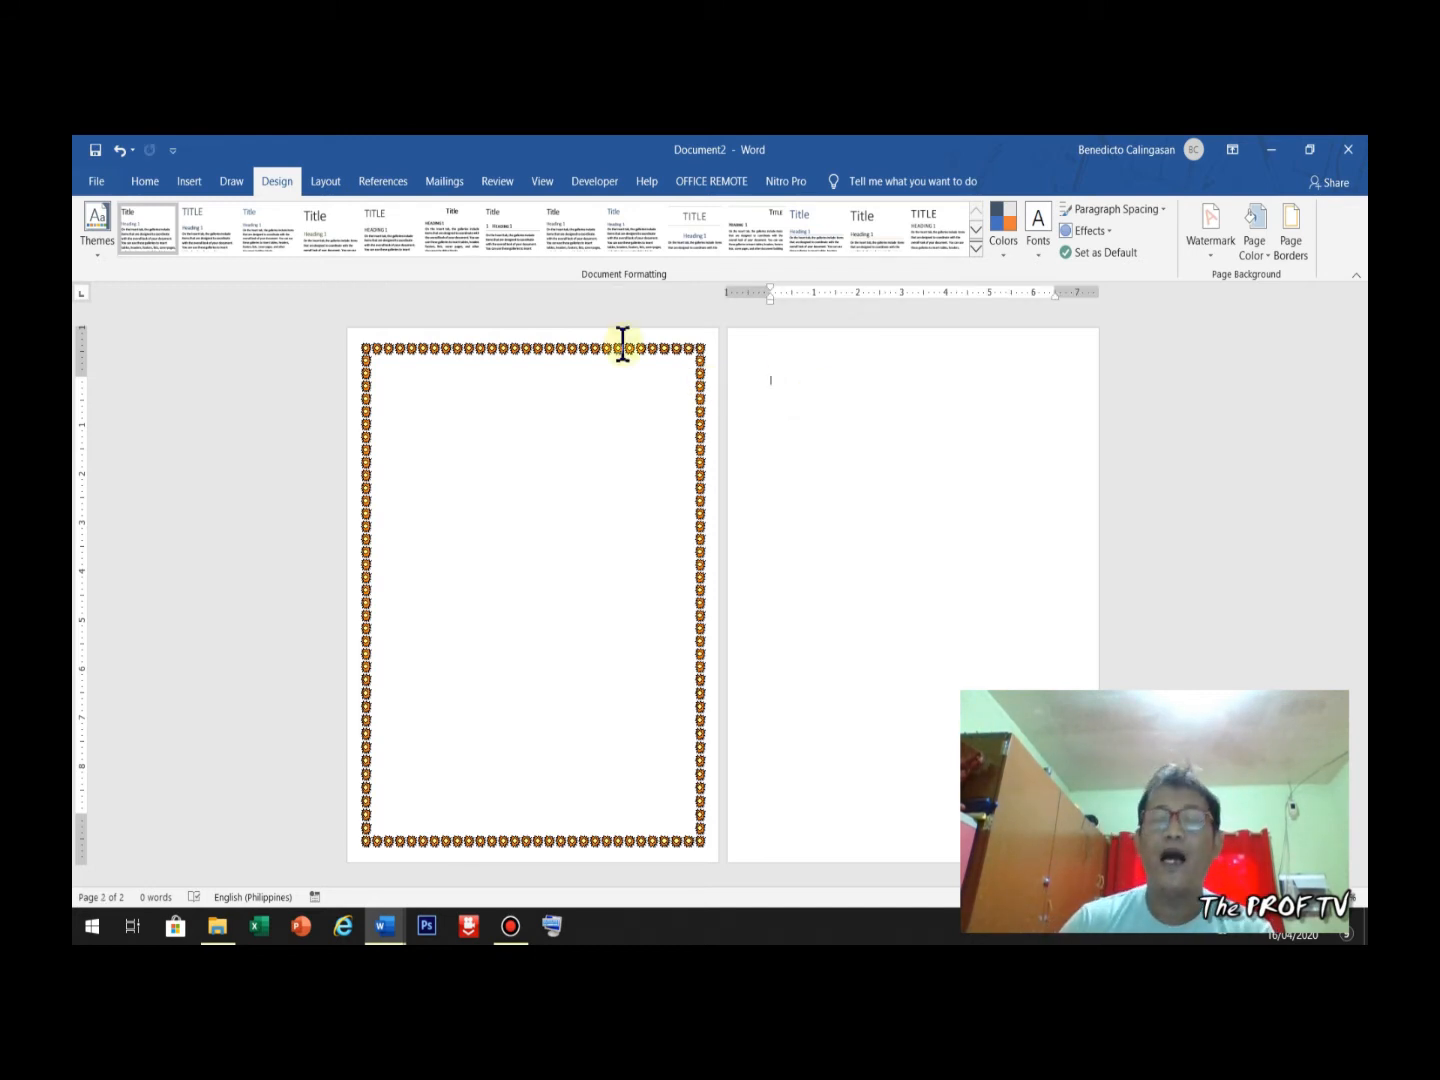
click(1299, 256)
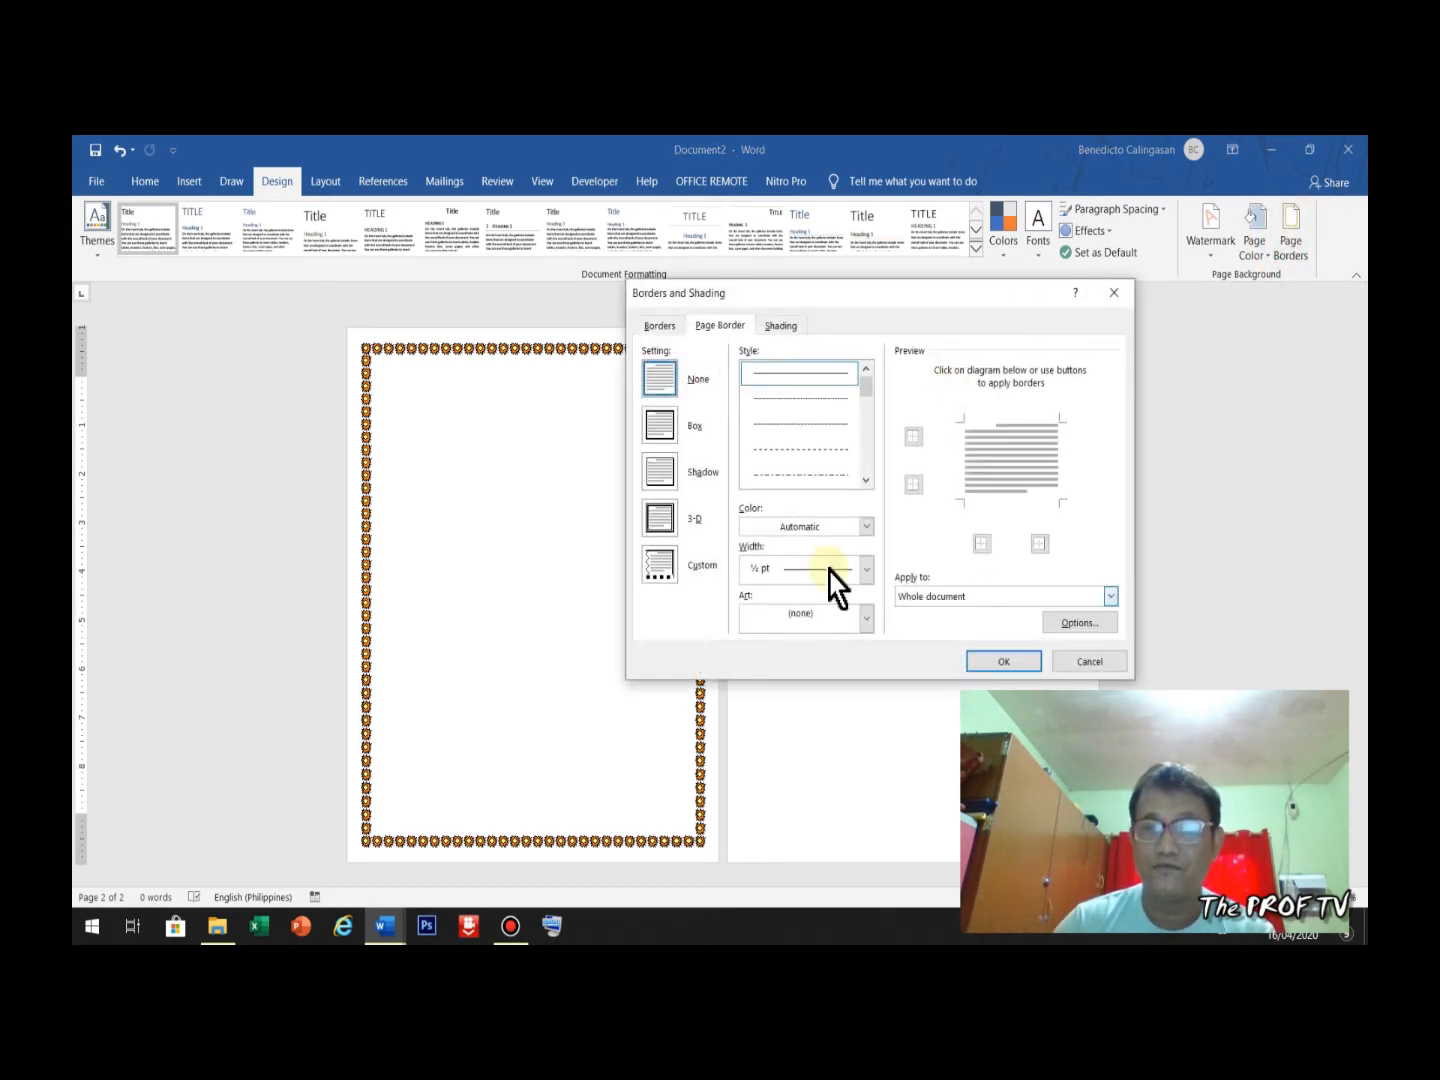
click(867, 617)
scroll(827, 695, down, 4)
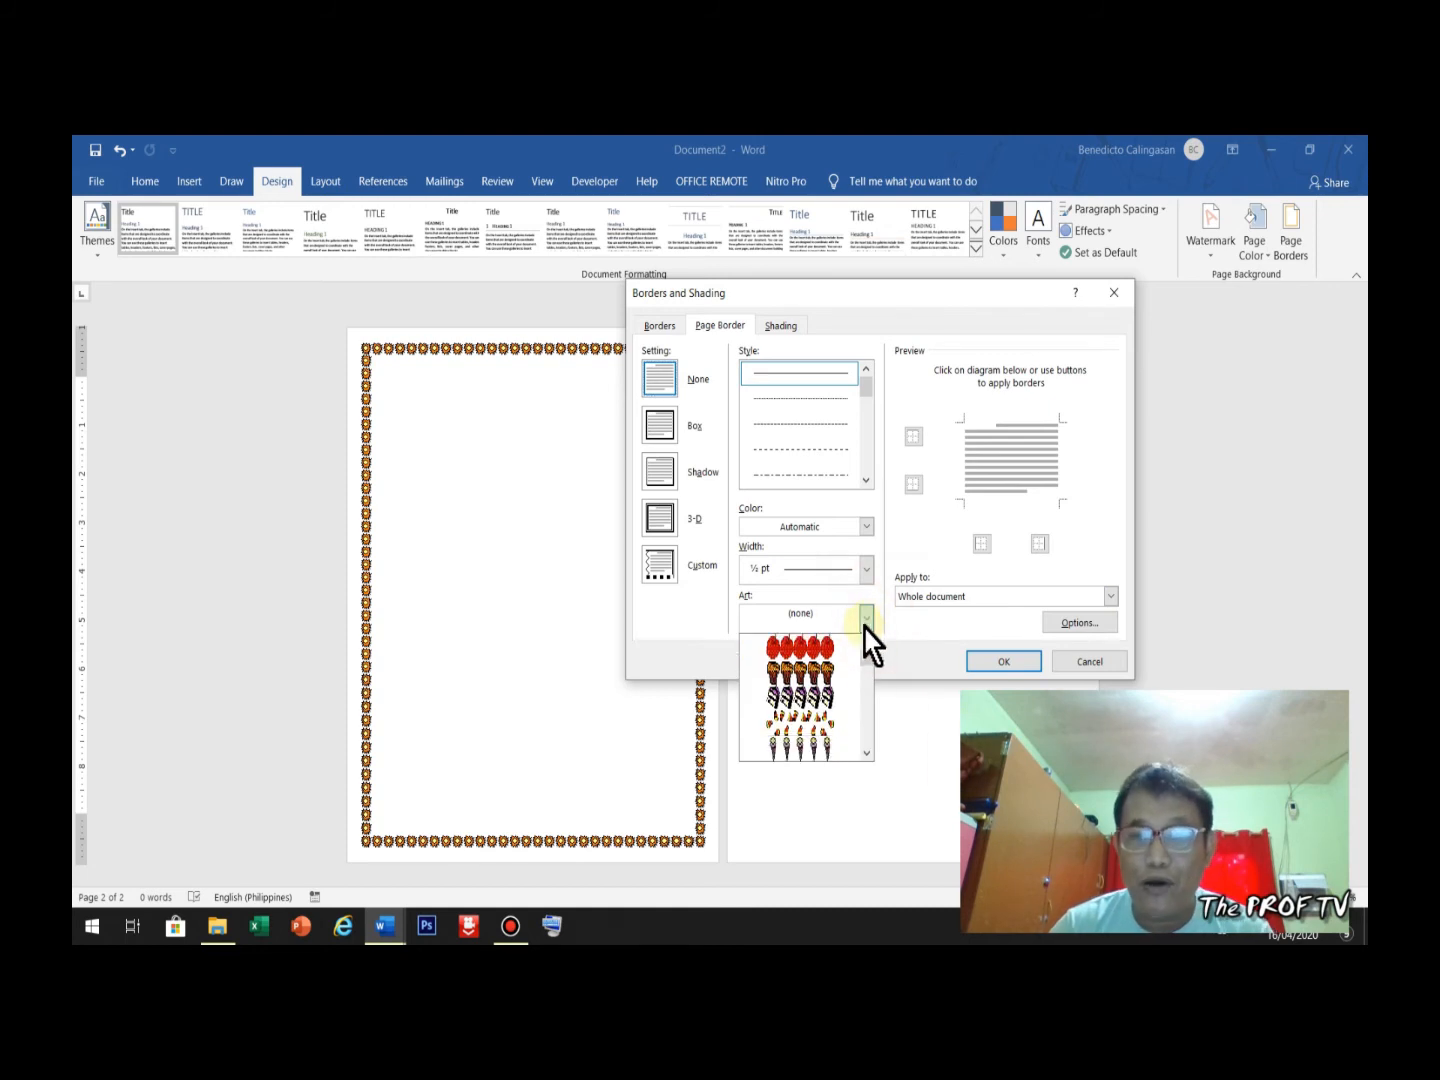
scroll(815, 728, down, 6)
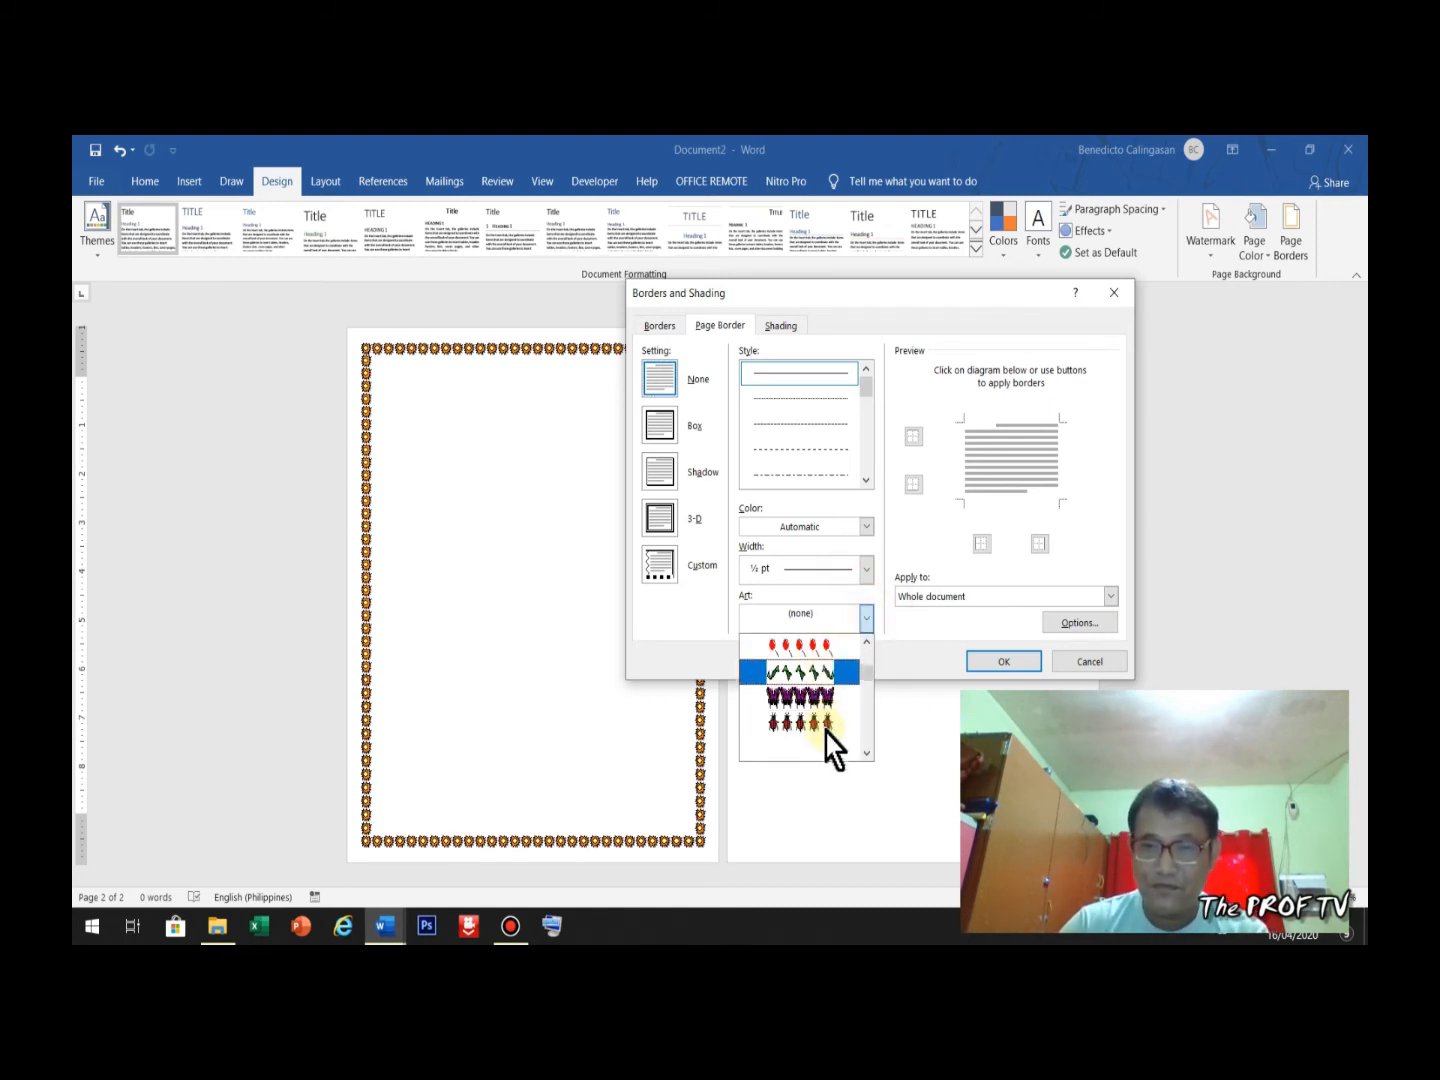
scroll(838, 740, down, 6)
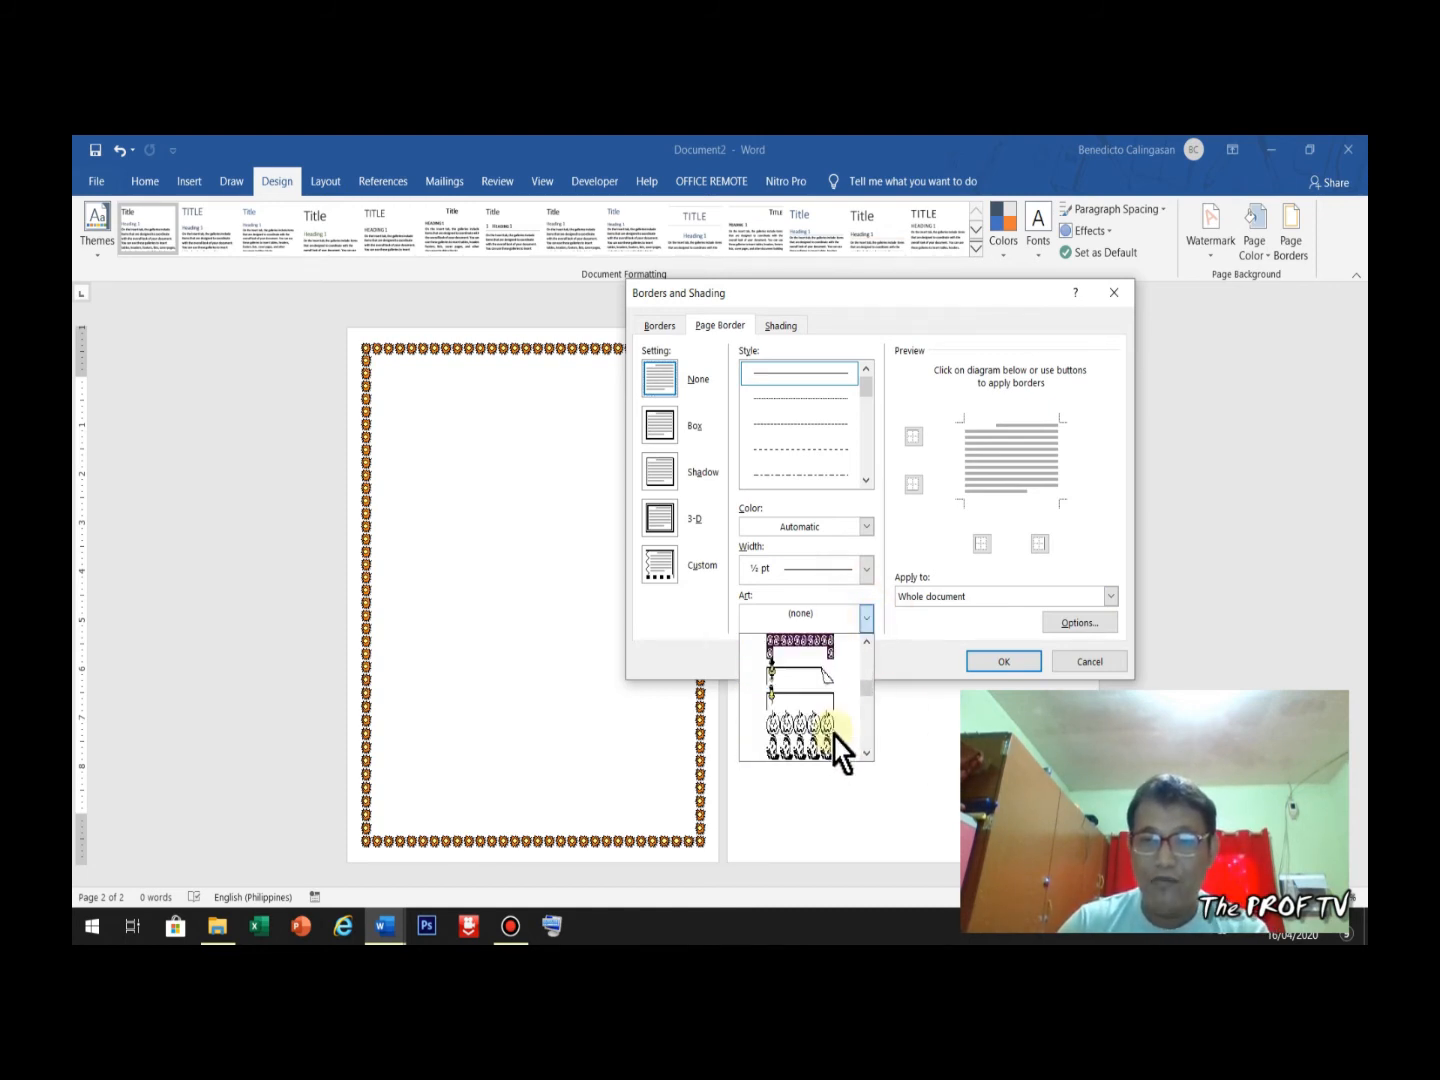
scroll(841, 732, down, 3)
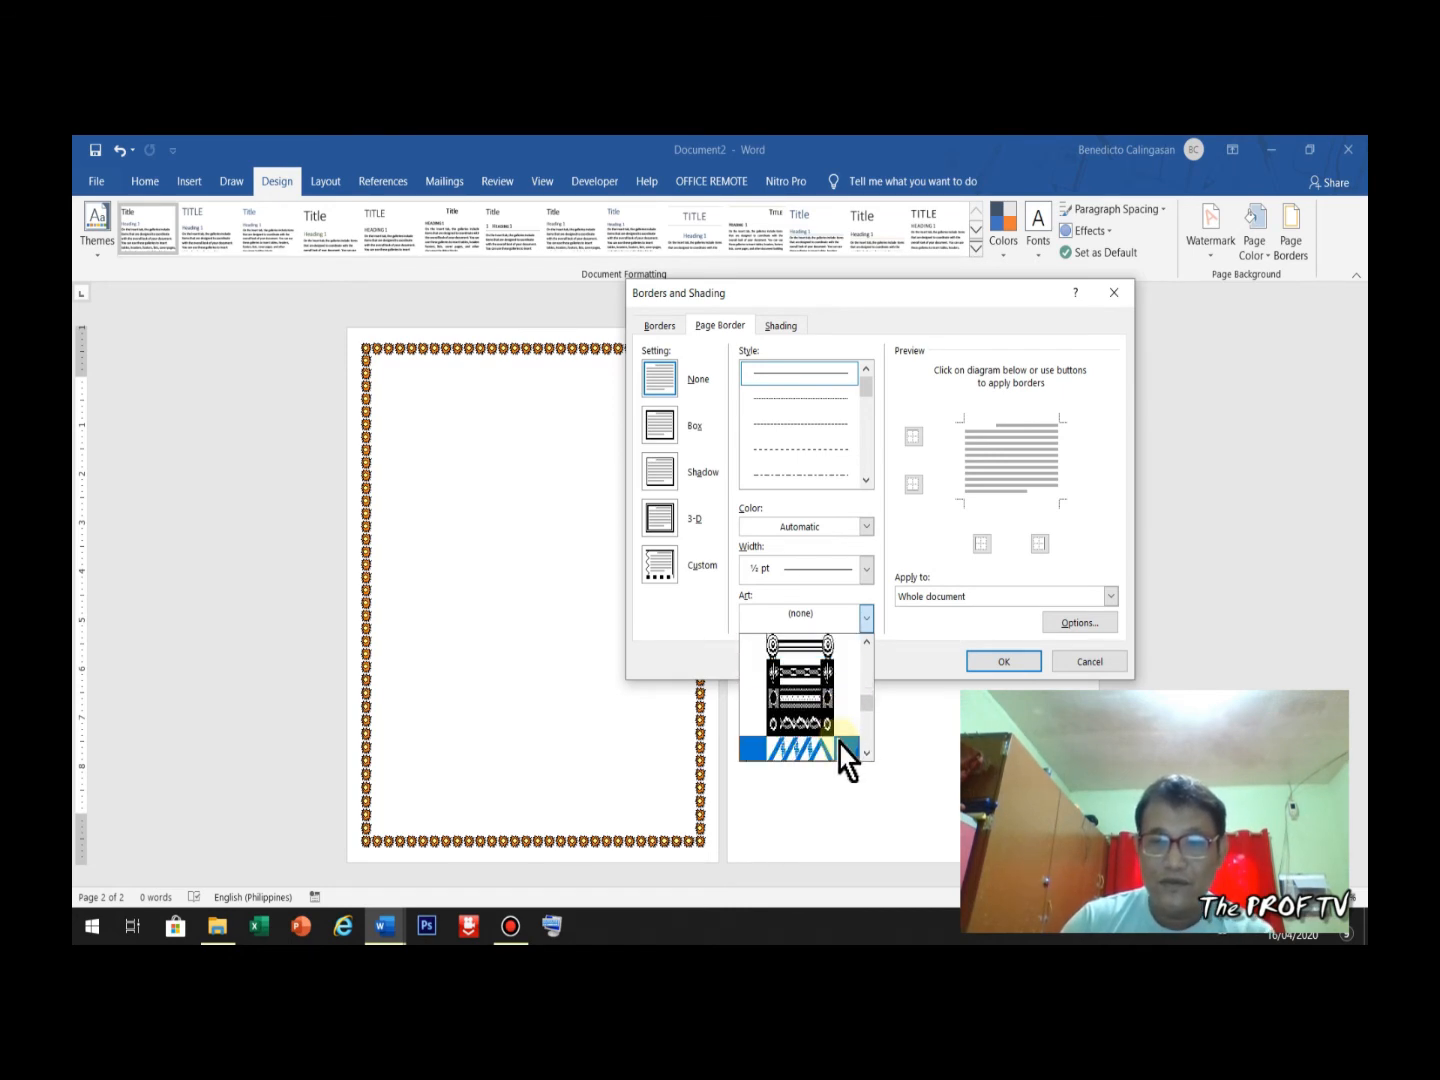
click(825, 724)
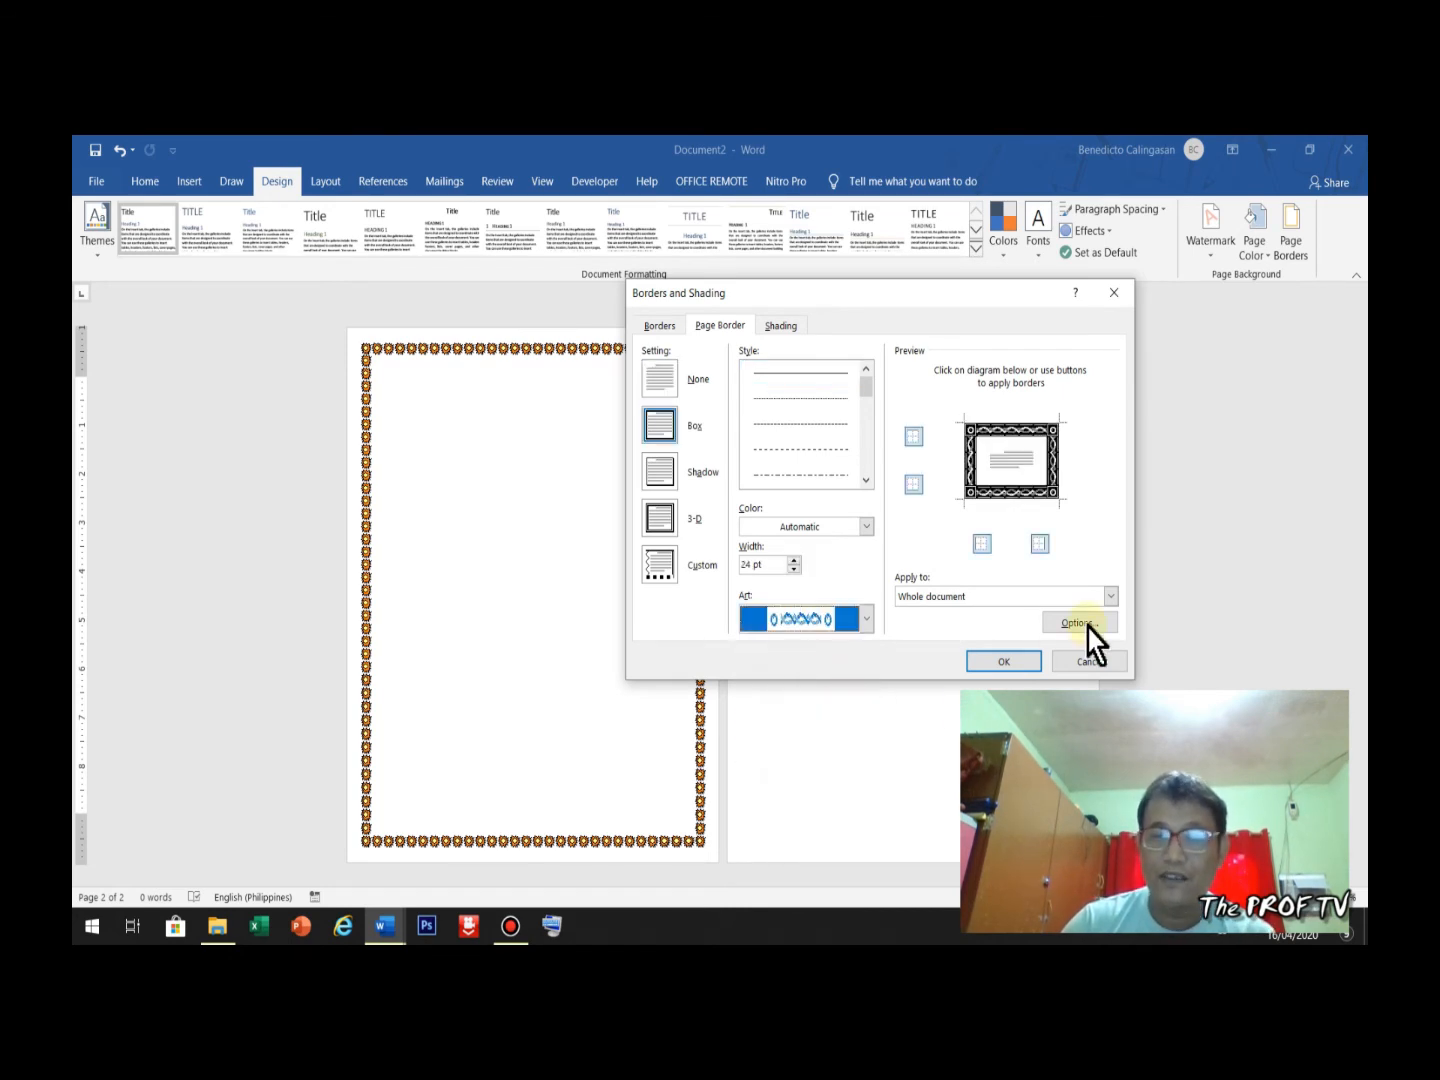
click(1111, 597)
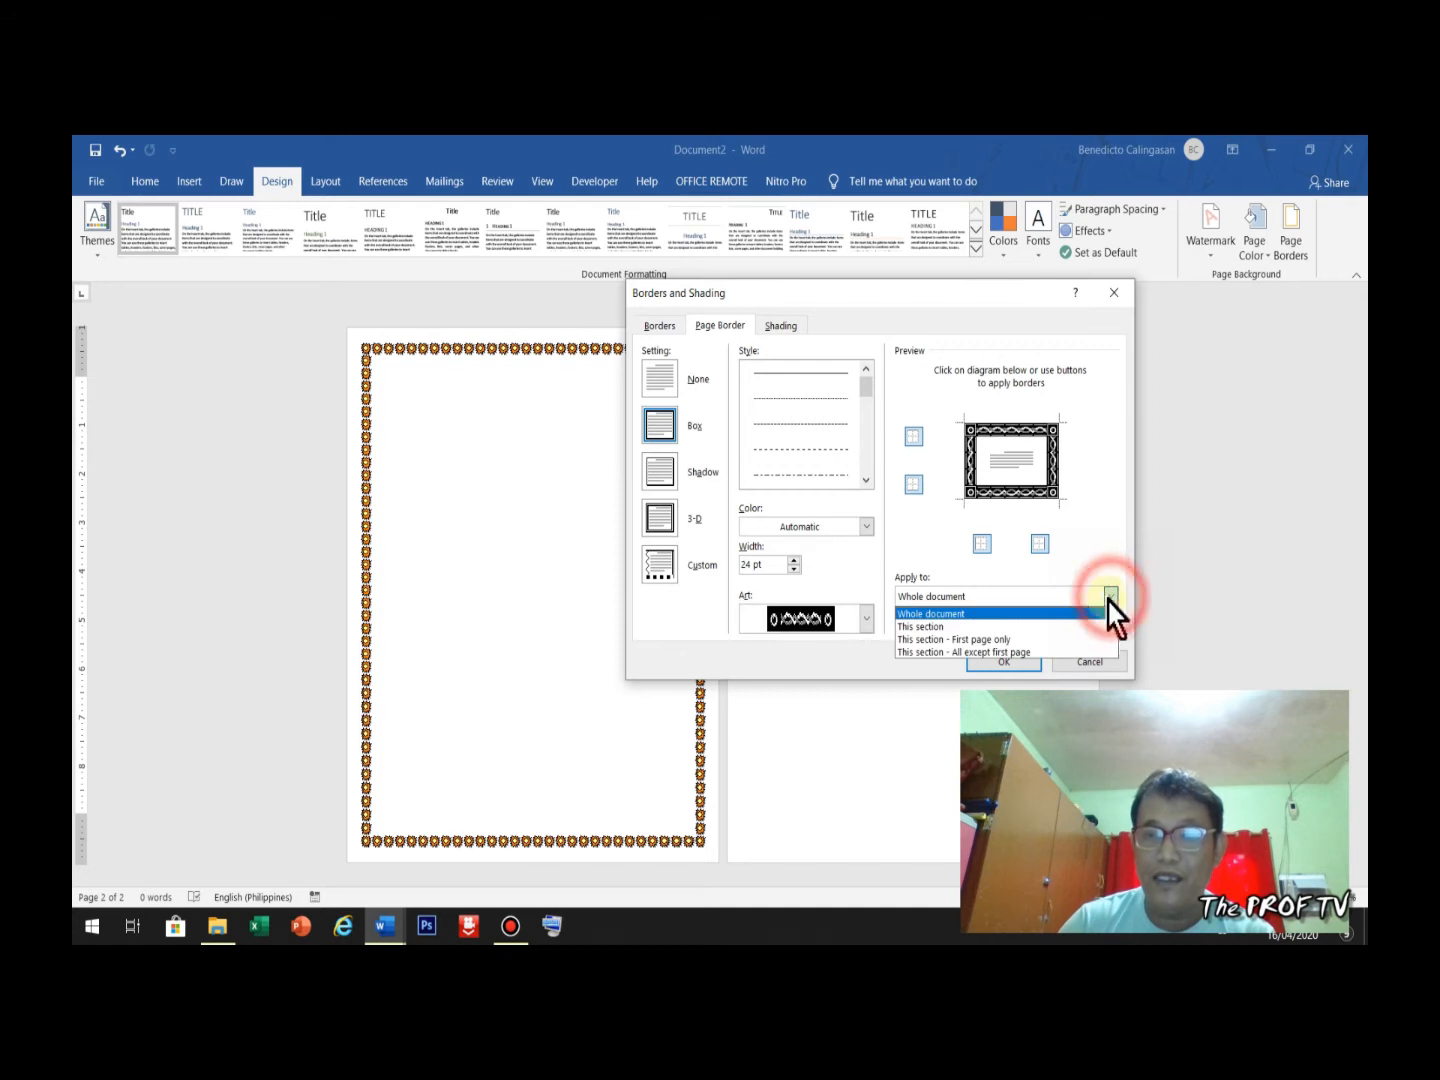
click(957, 631)
click(1004, 661)
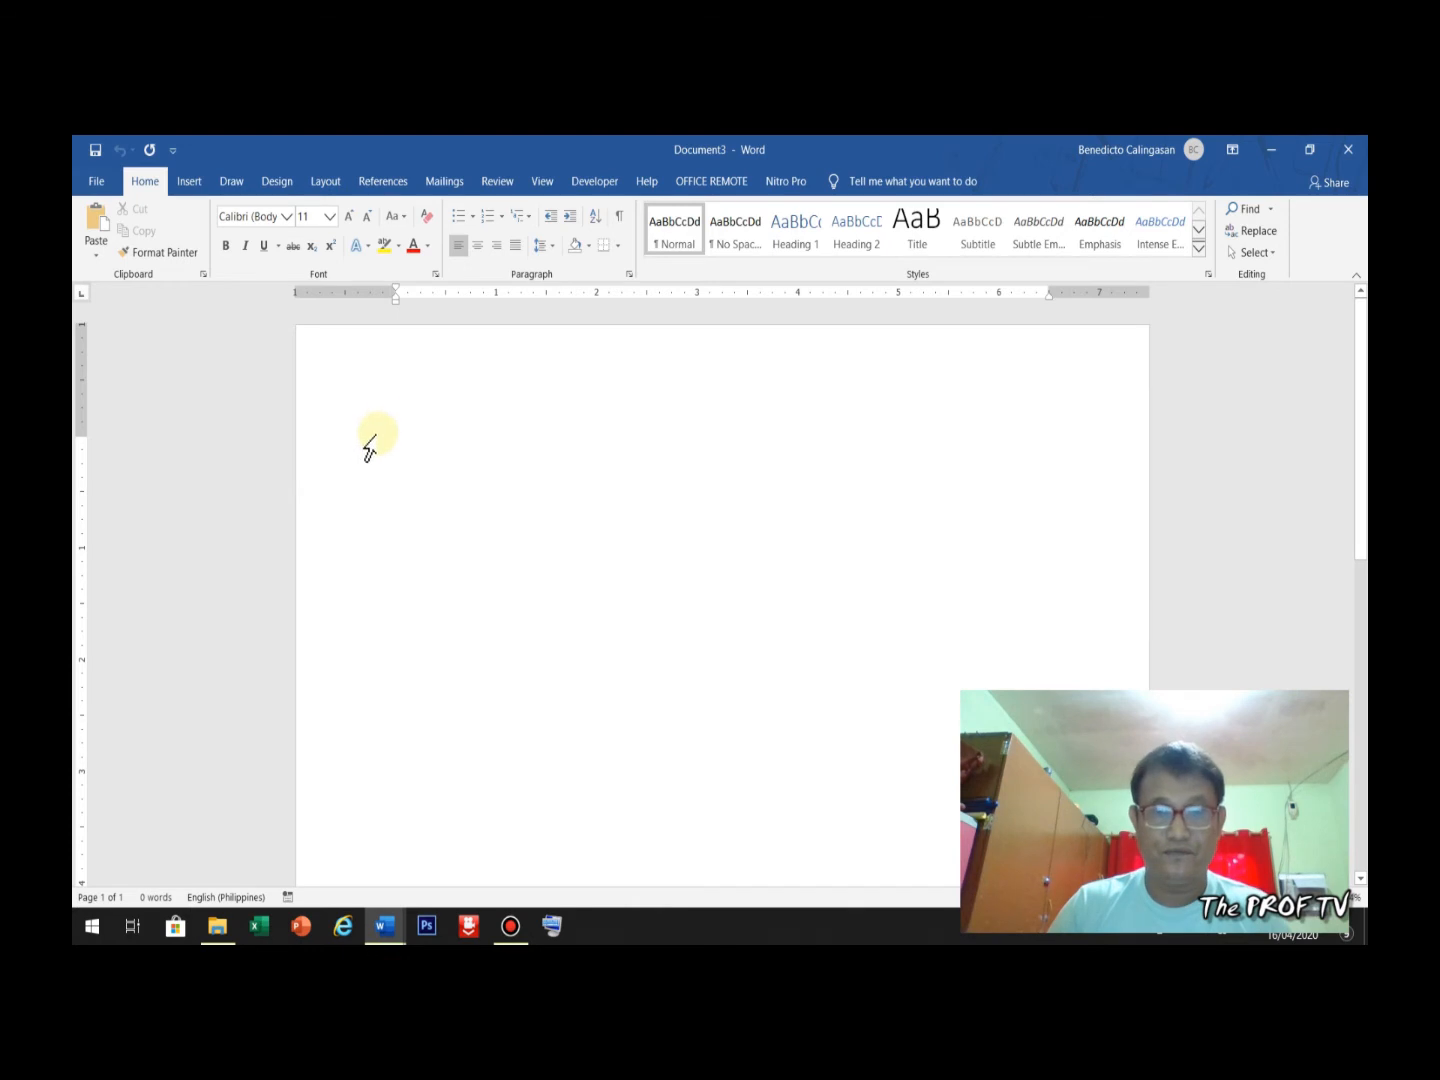
Step: Zoom in and out on the blank page of the new document
click(373, 440)
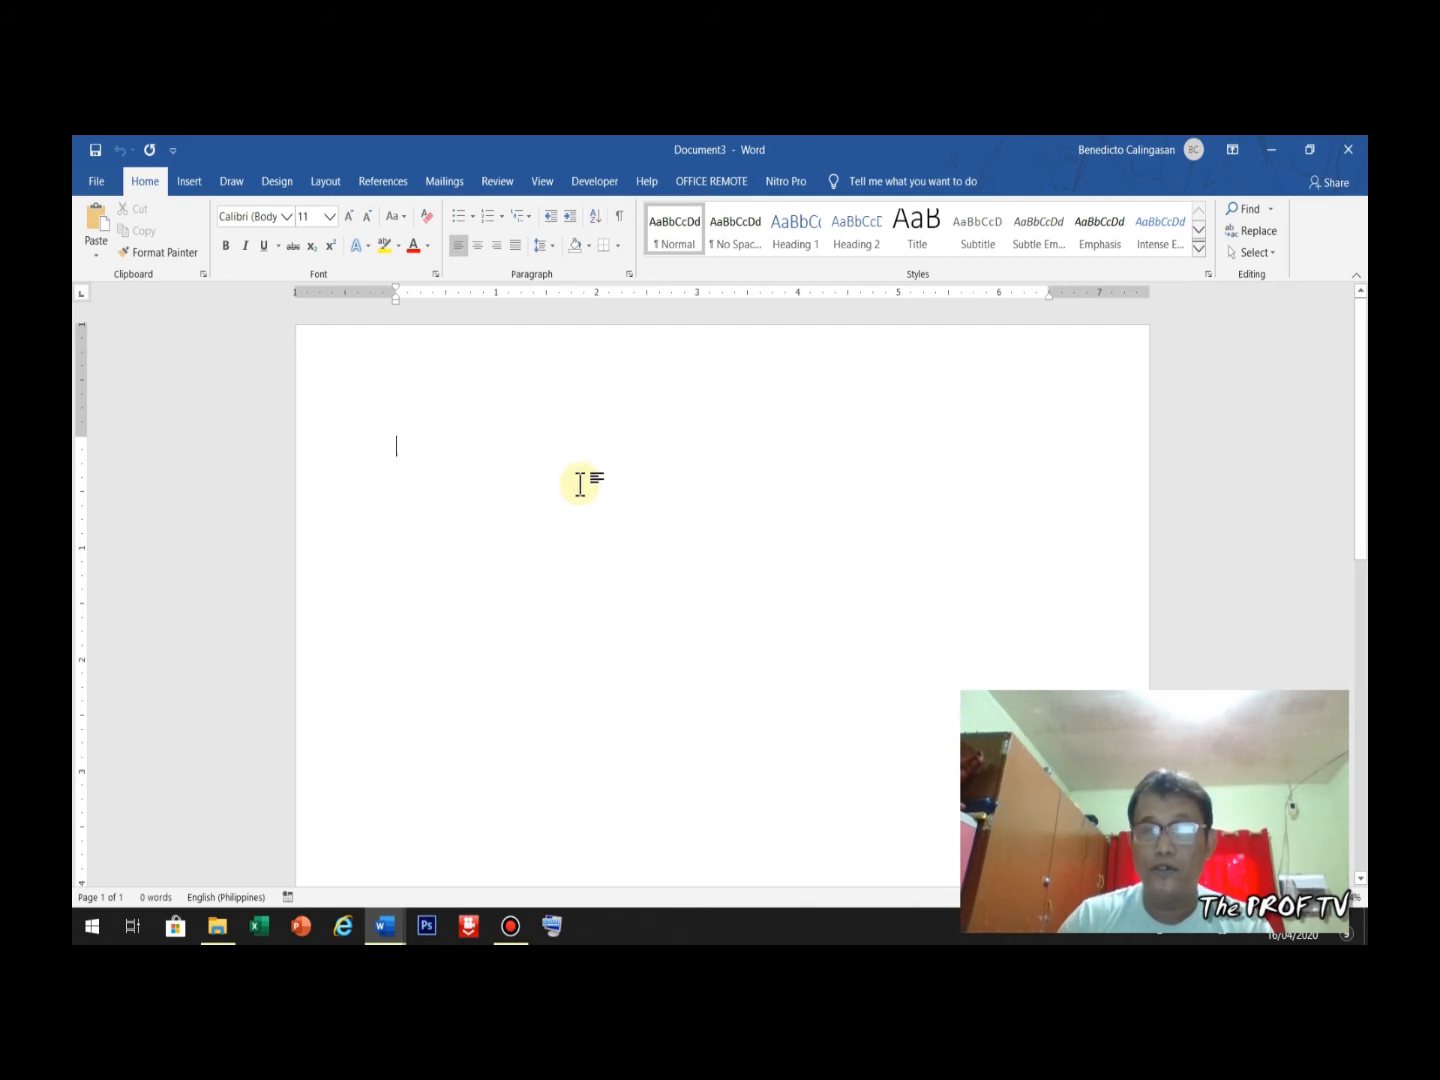
scroll(599, 480, up, 2)
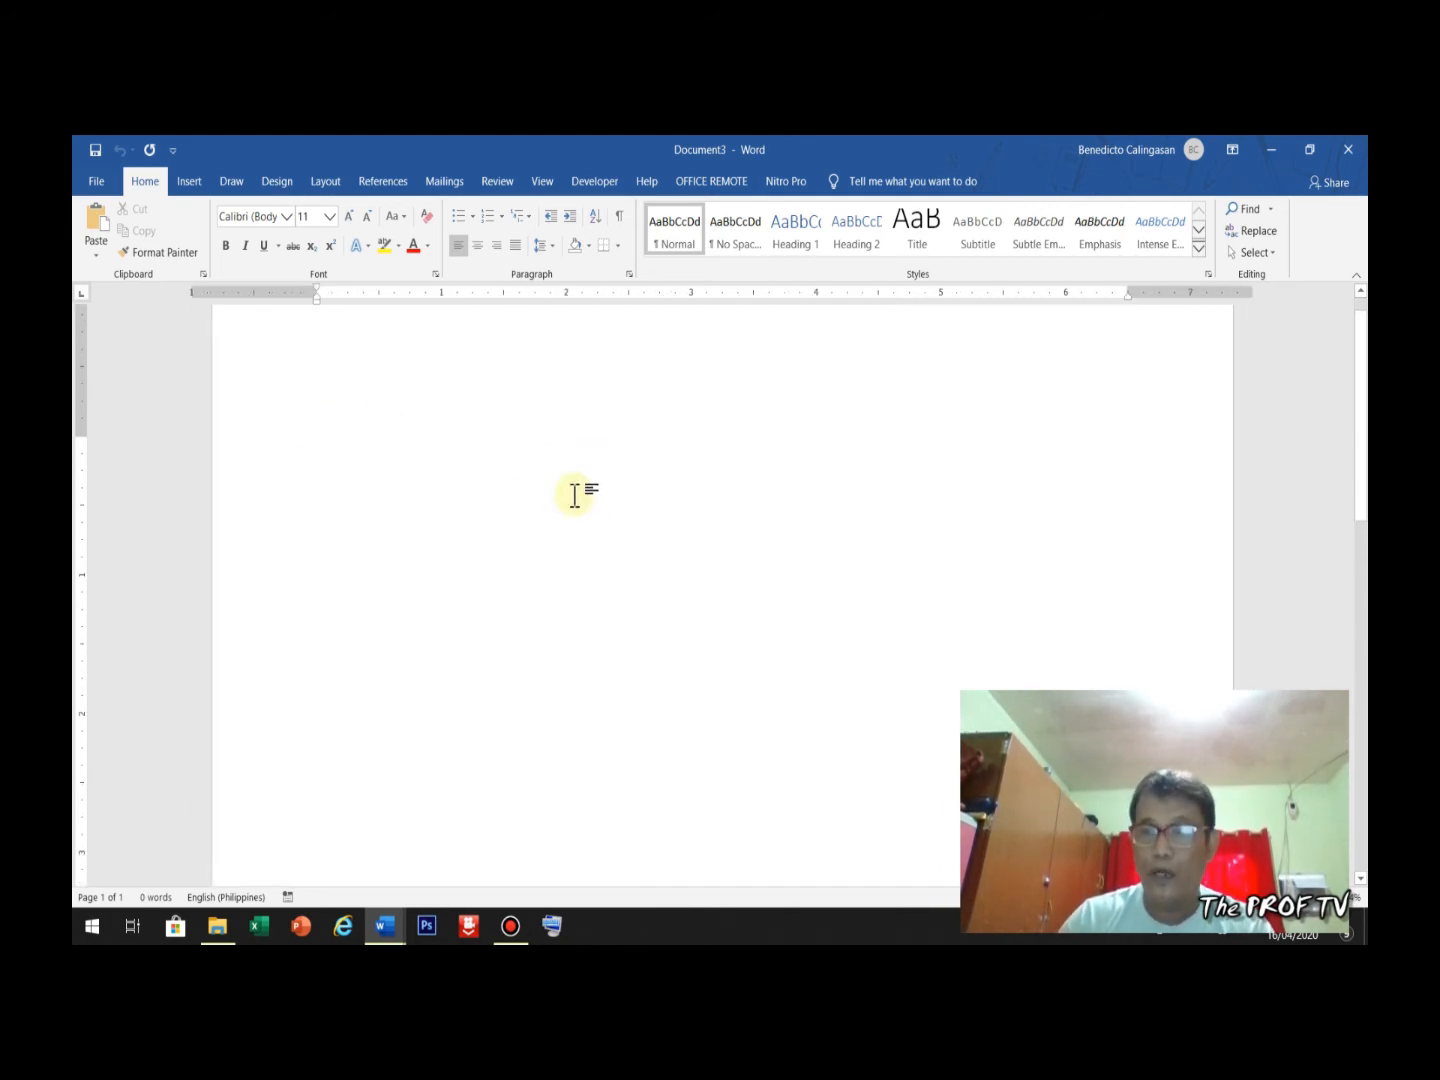
scroll(580, 495, down, 2)
scroll(415, 468, up, 3)
scroll(421, 478, down, 1)
scroll(420, 480, up, 2)
scroll(422, 487, down, 2)
scroll(429, 490, down, 1)
scroll(440, 493, up, 3)
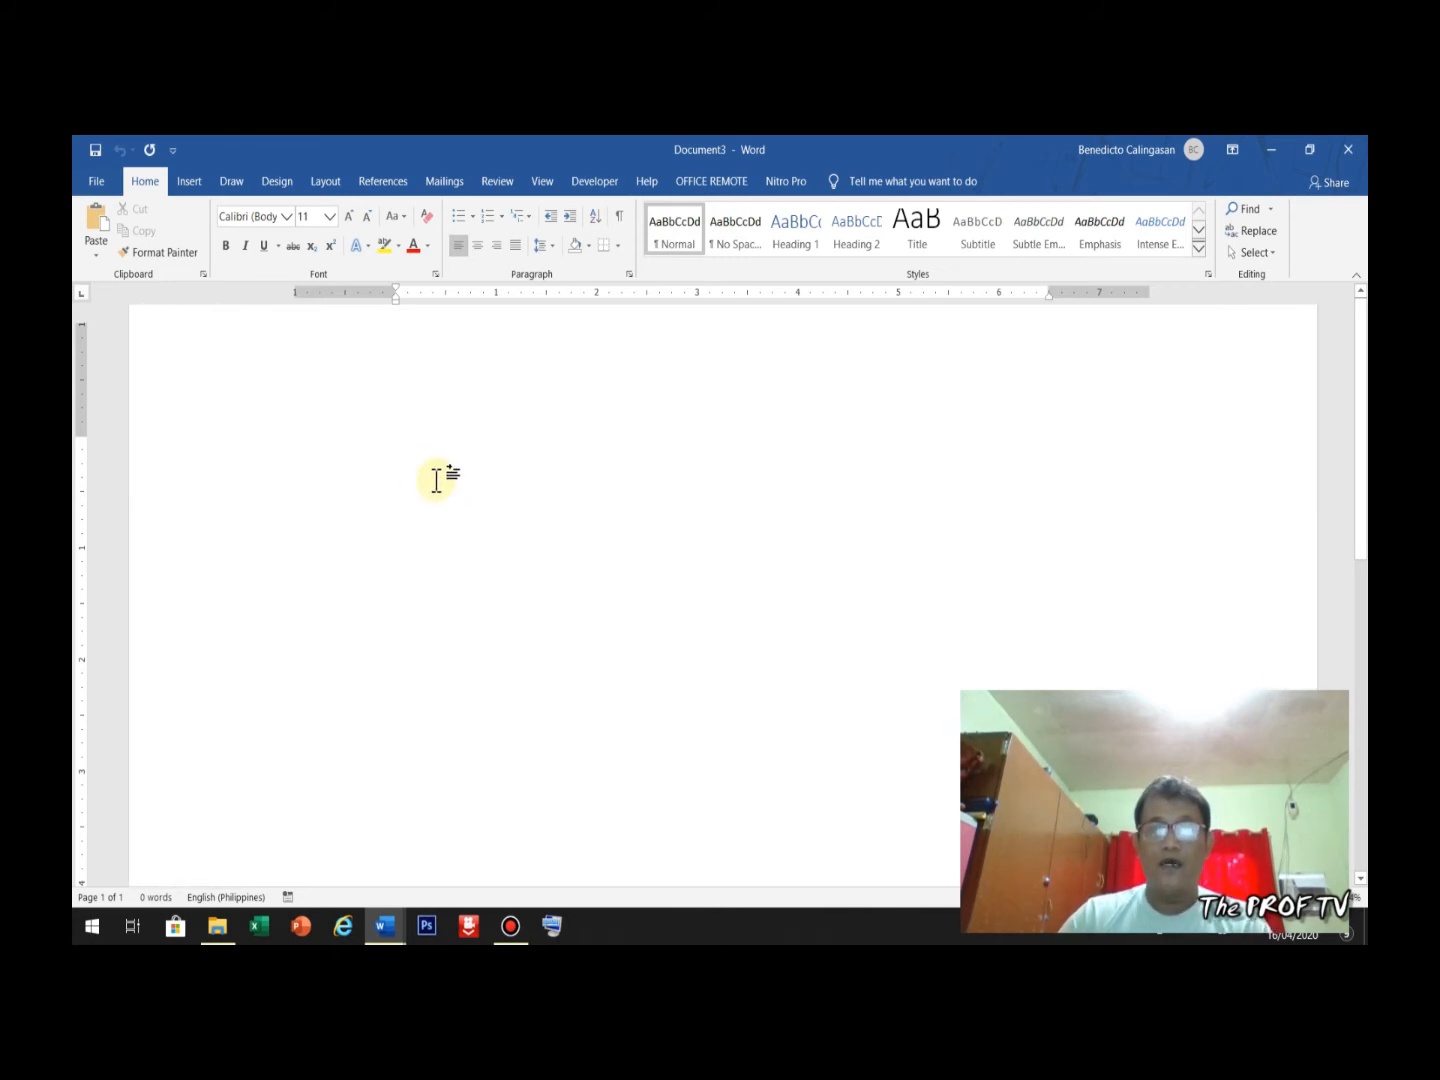
scroll(436, 481, down, 2)
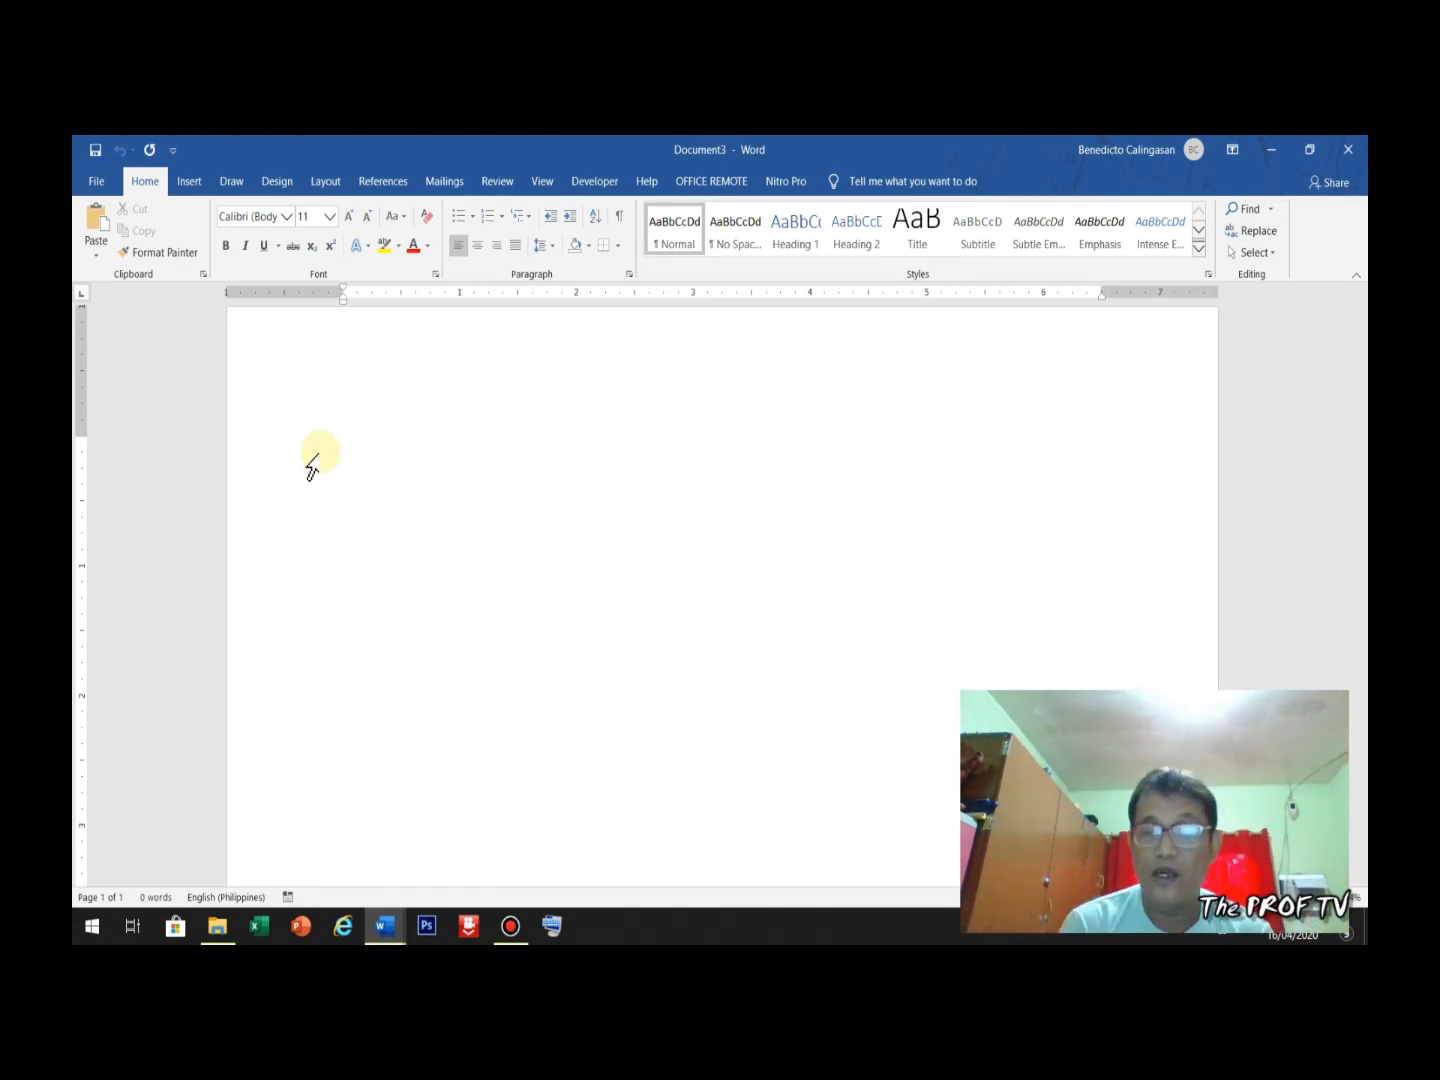
Step: Generate one paragraph of sample text at the start of the blank document with =RAND(1)
text(=rand)
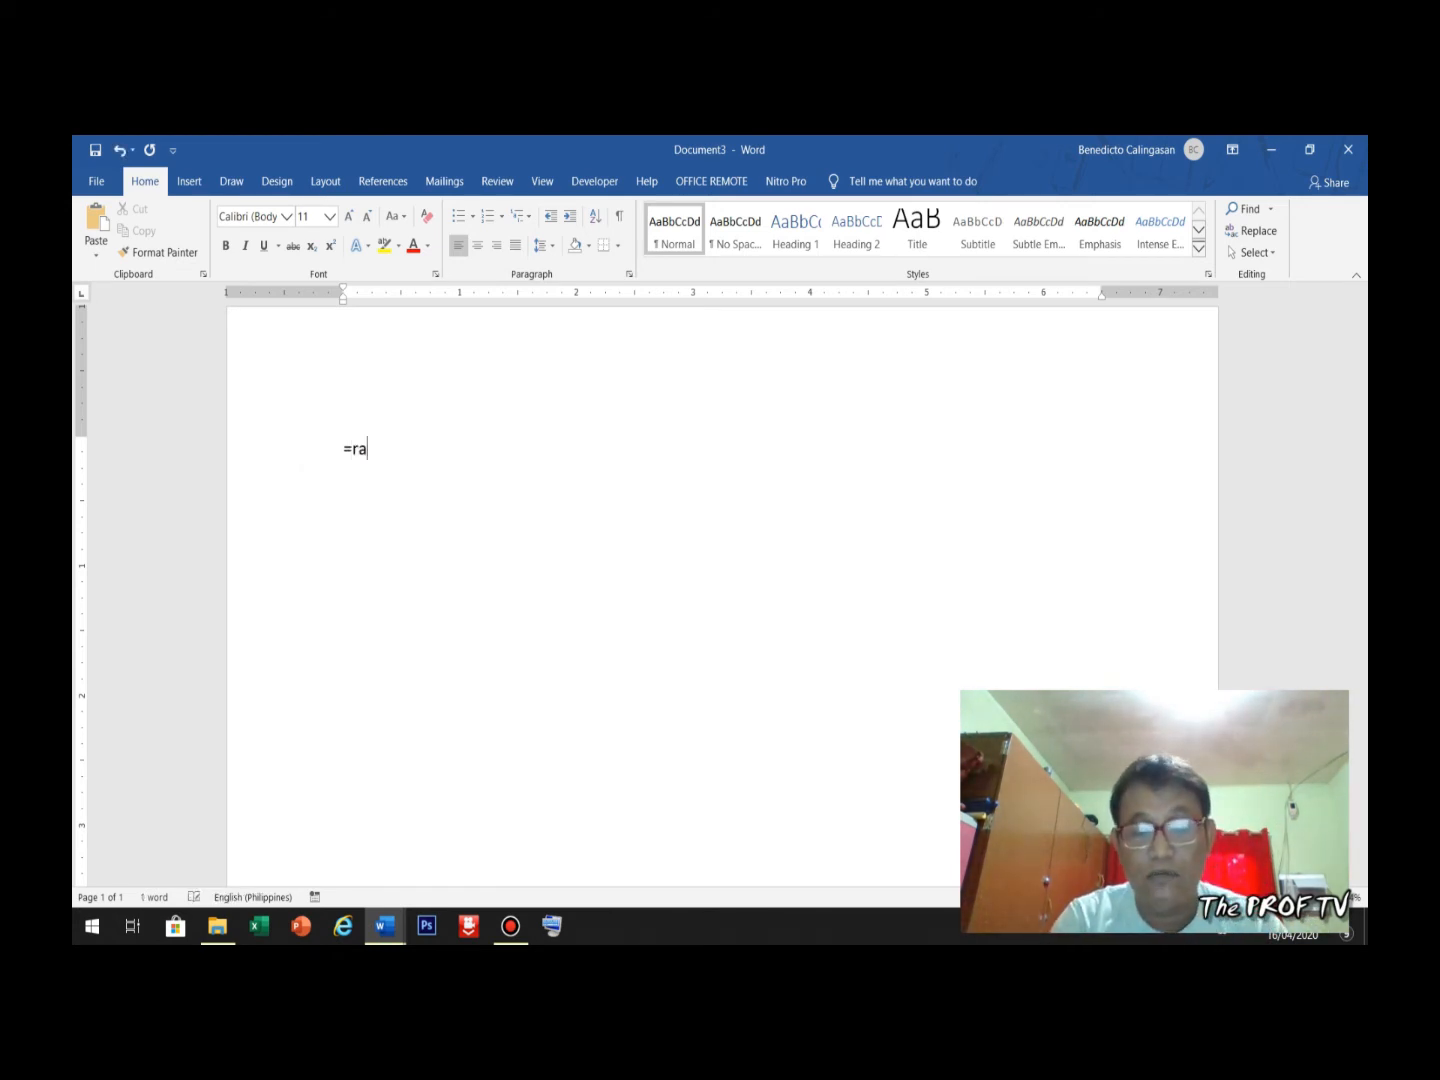
key(BackSpace)
key(BackSpace)
key(BackSpace)
key(BackSpace)
text(RAND)
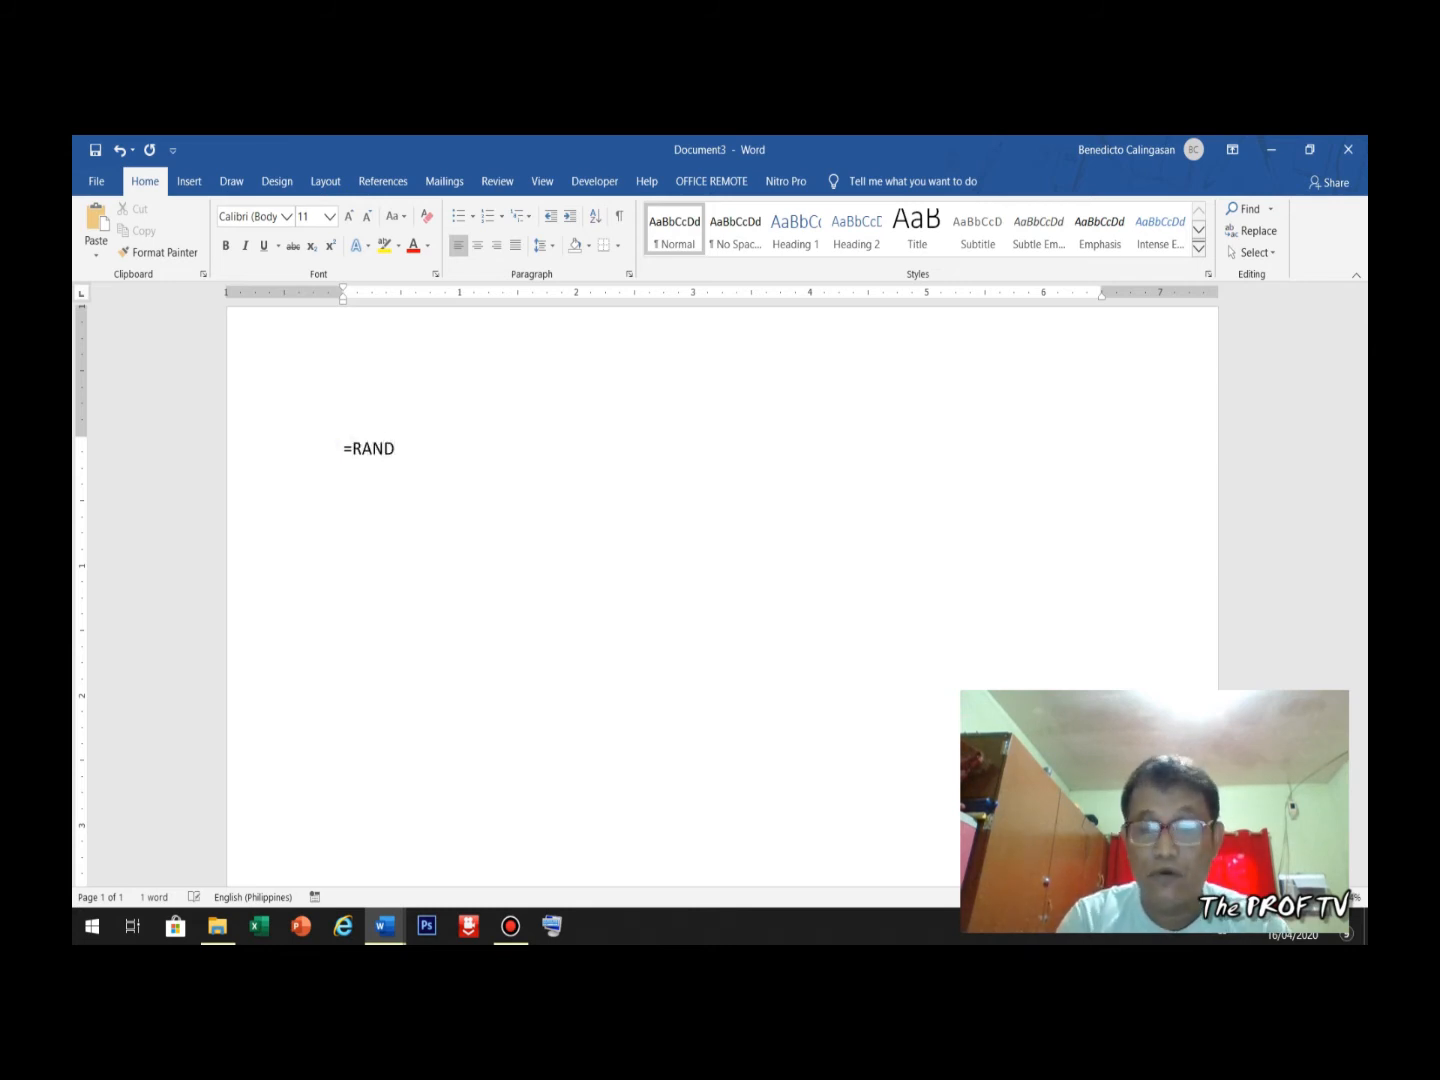
text((1))
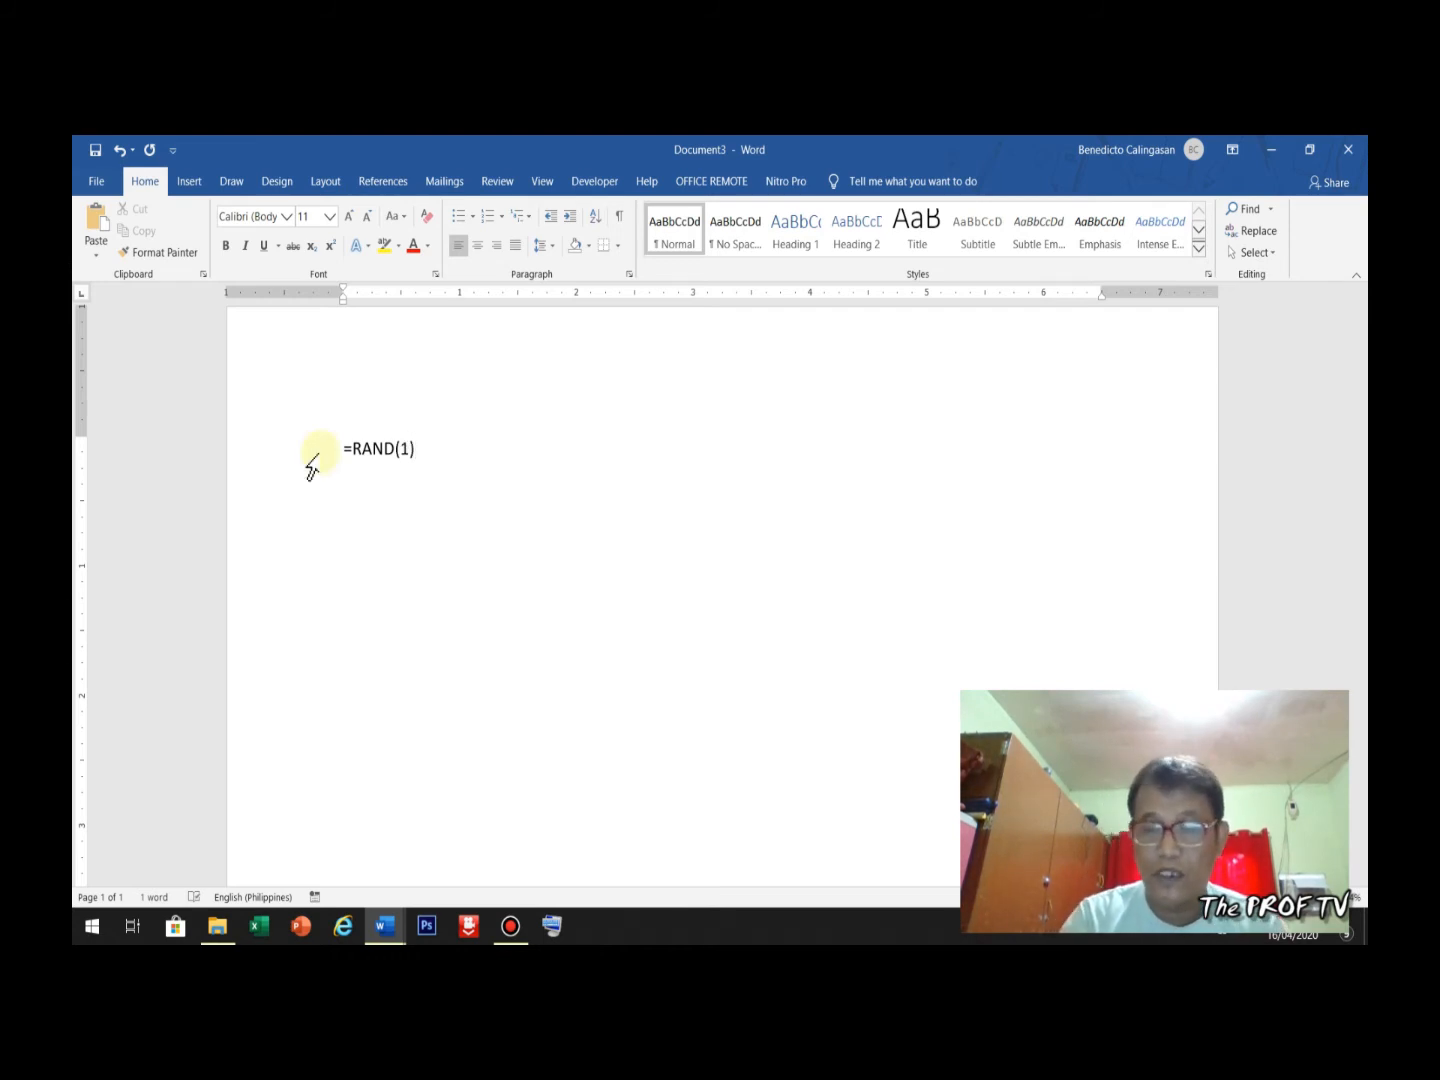
key(Return)
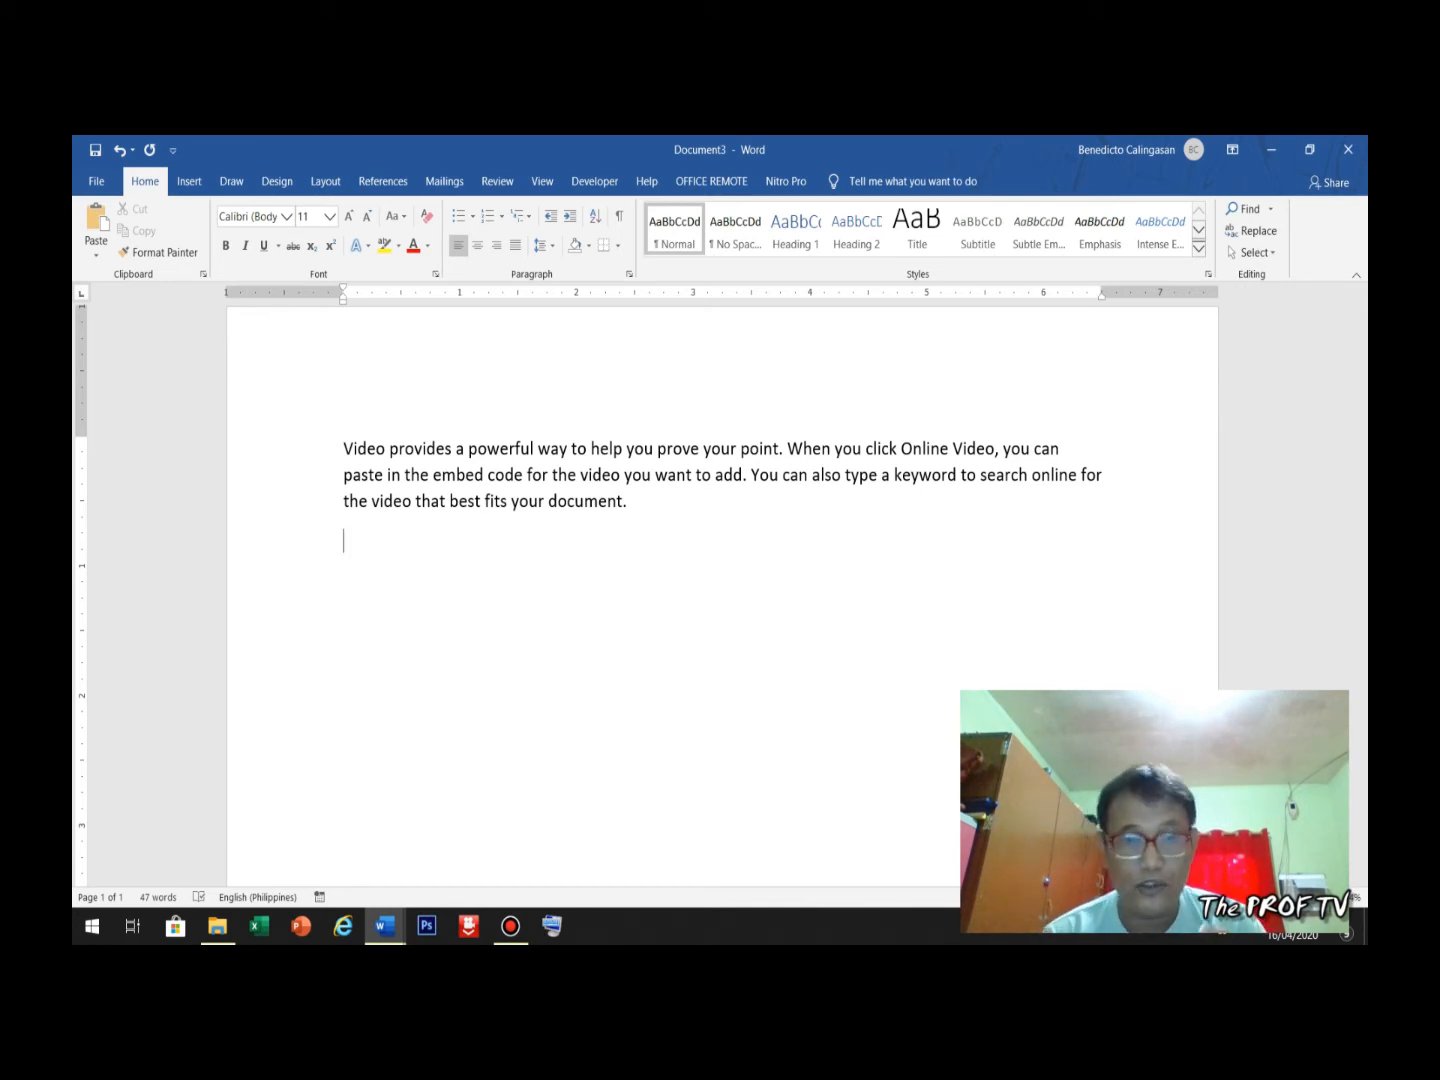
Step: Undo the generated text and change the formula to =RAND(2,3) to generate two paragraphs of three sentences each
key(ctrl+z)
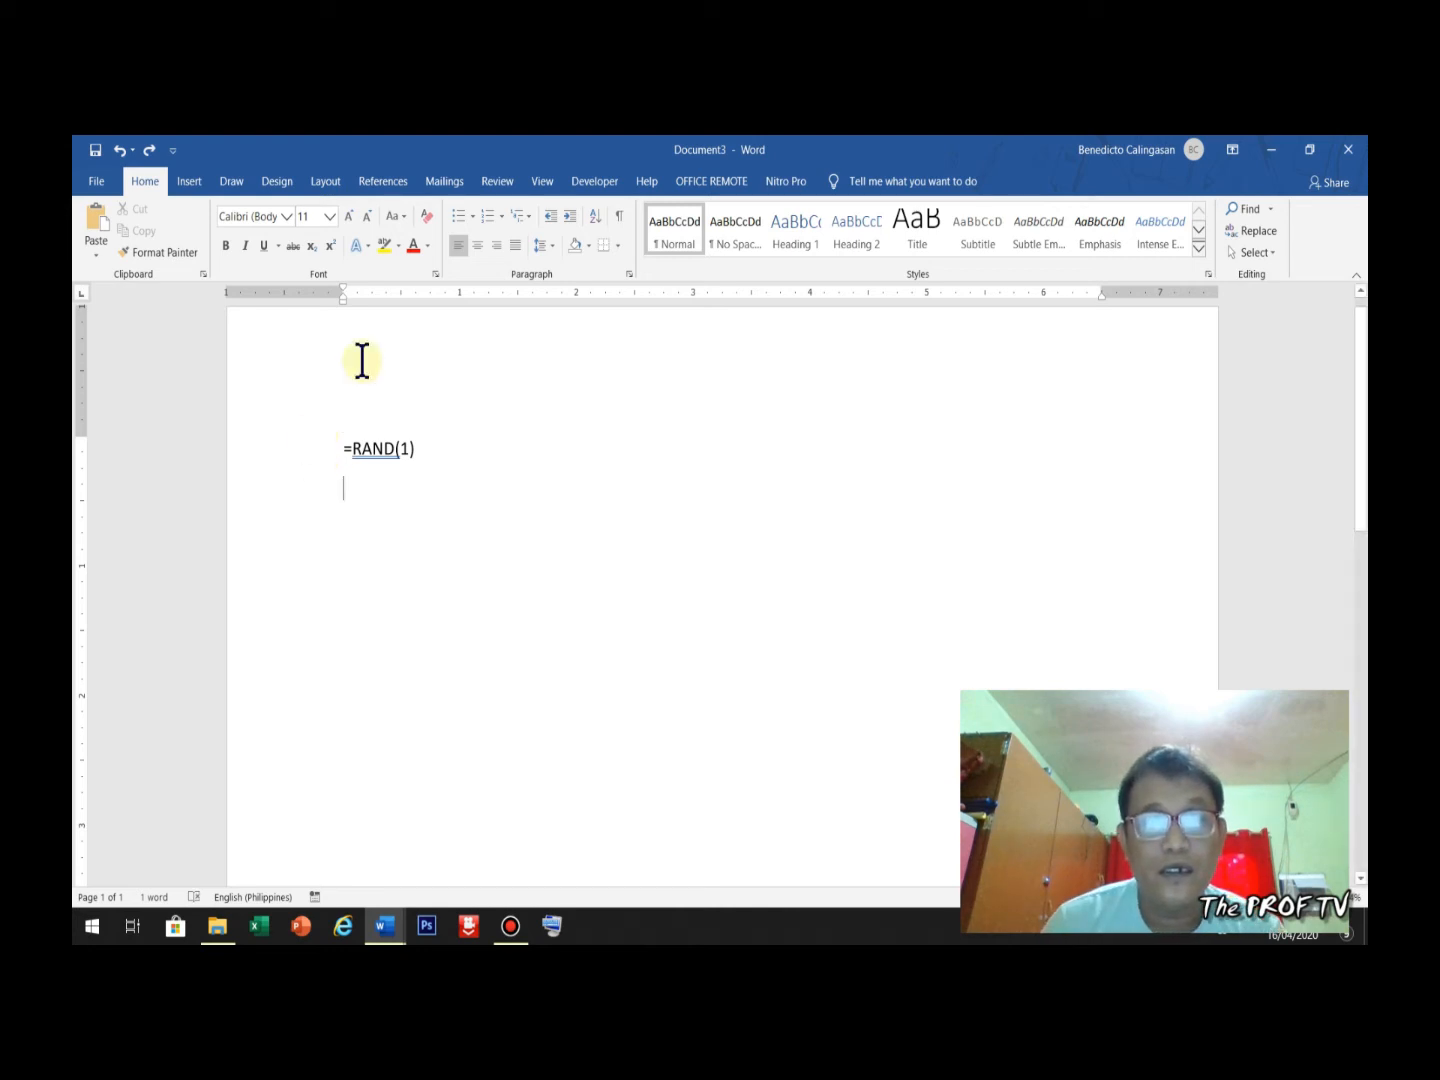
click(408, 447)
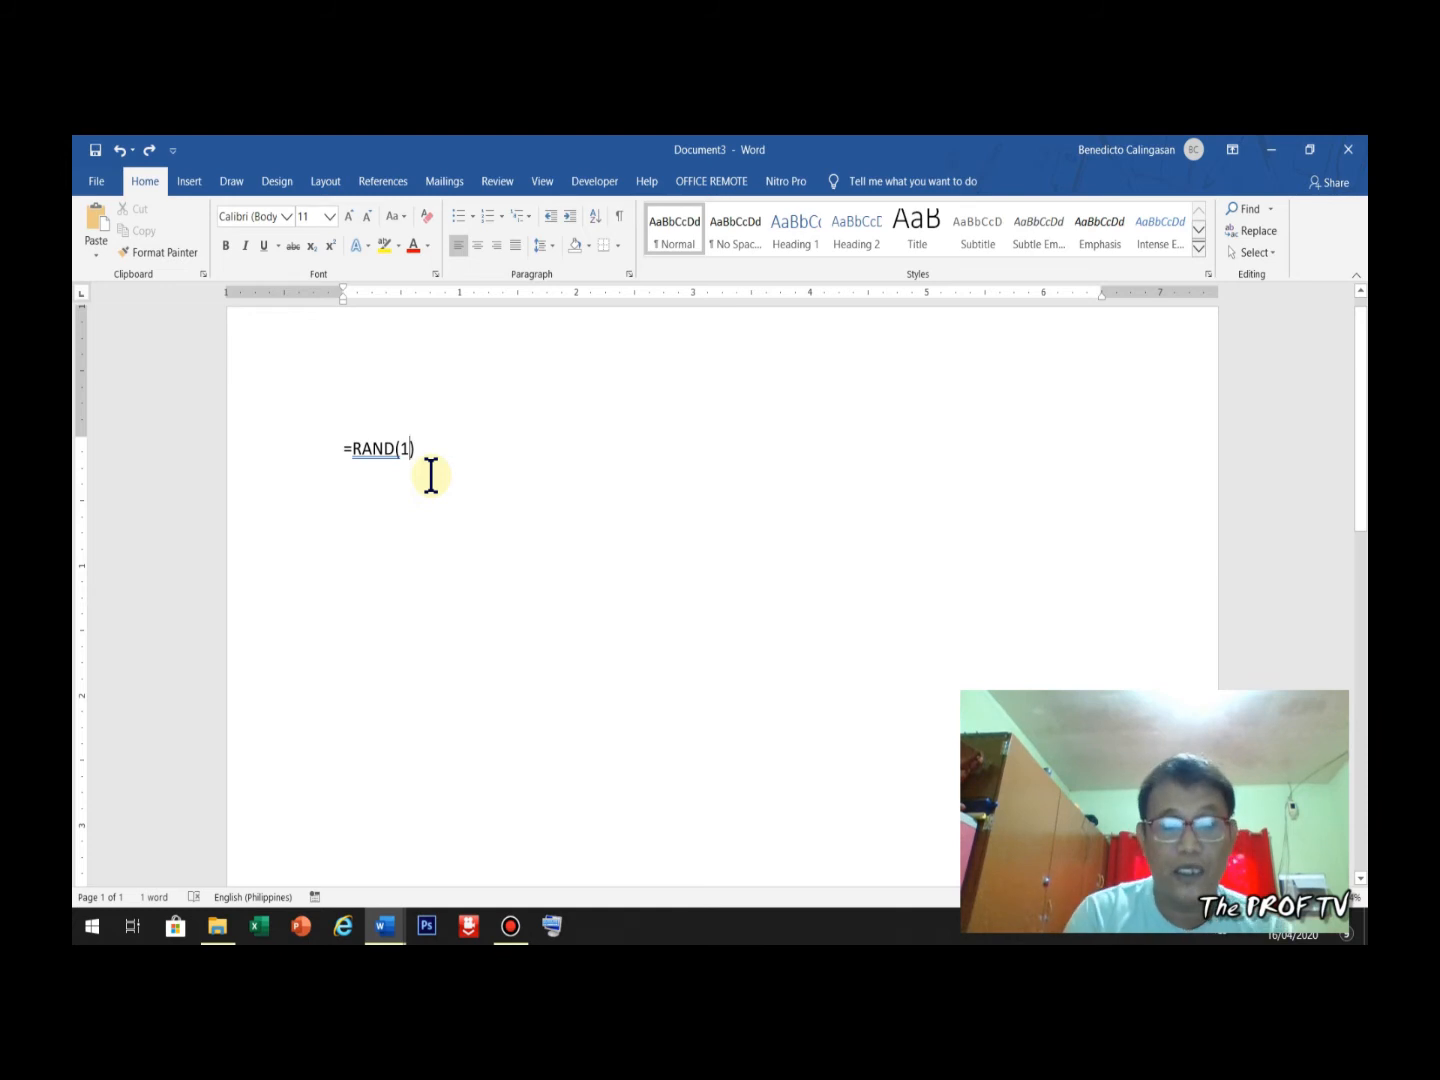
key(BackSpace)
text(2)
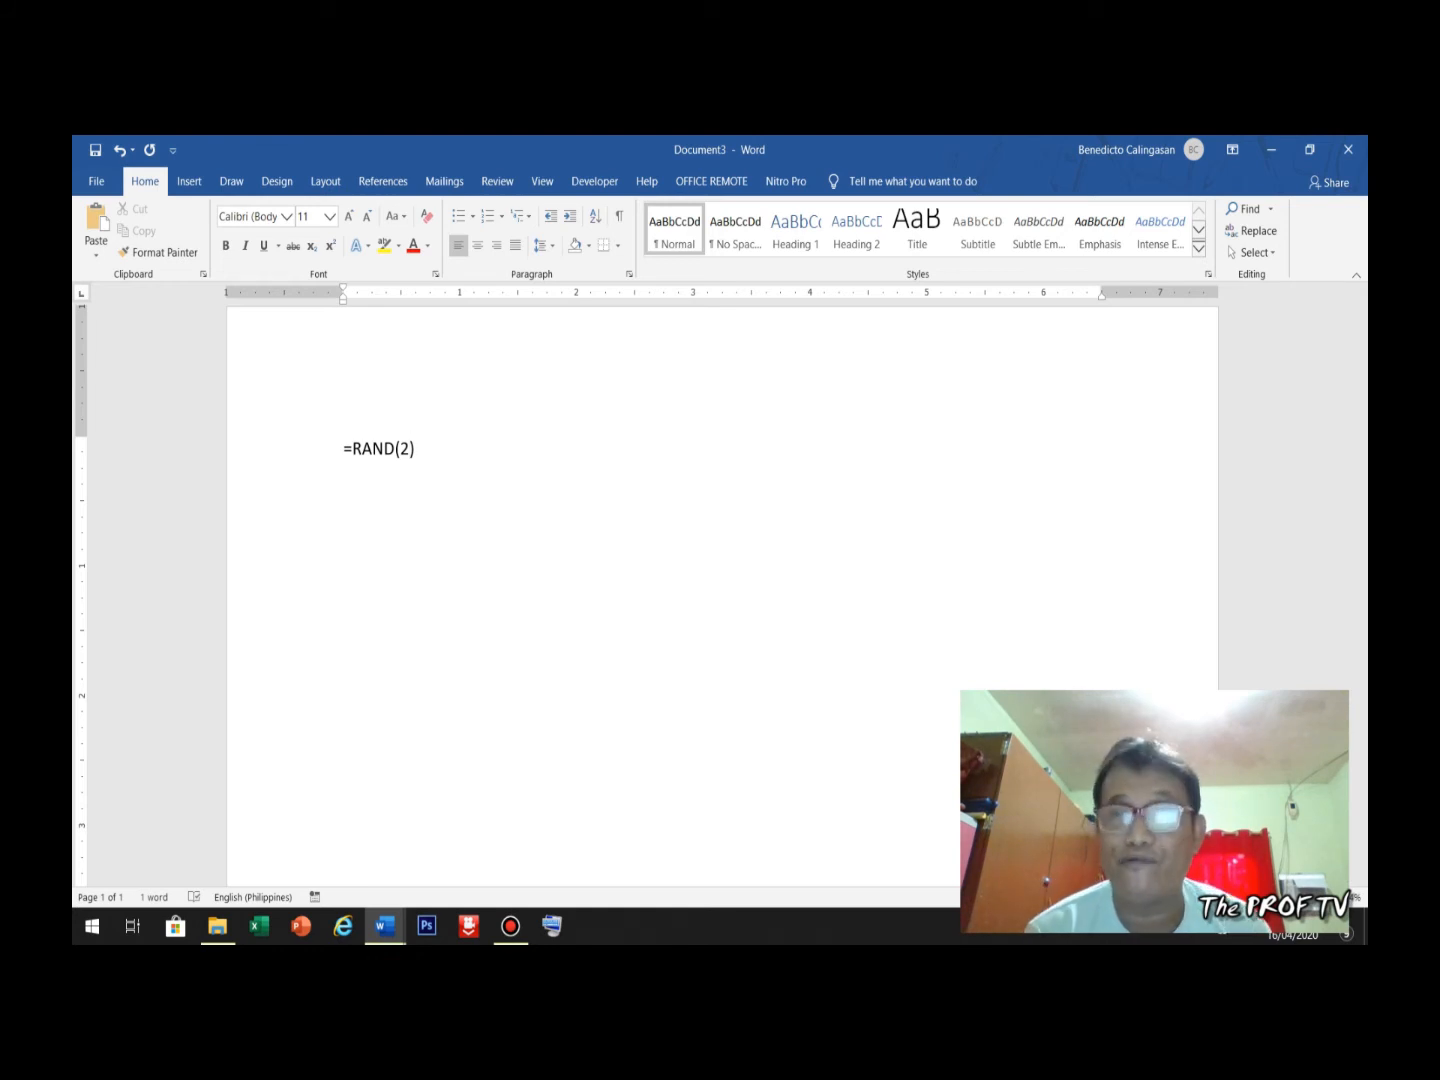
text(,)
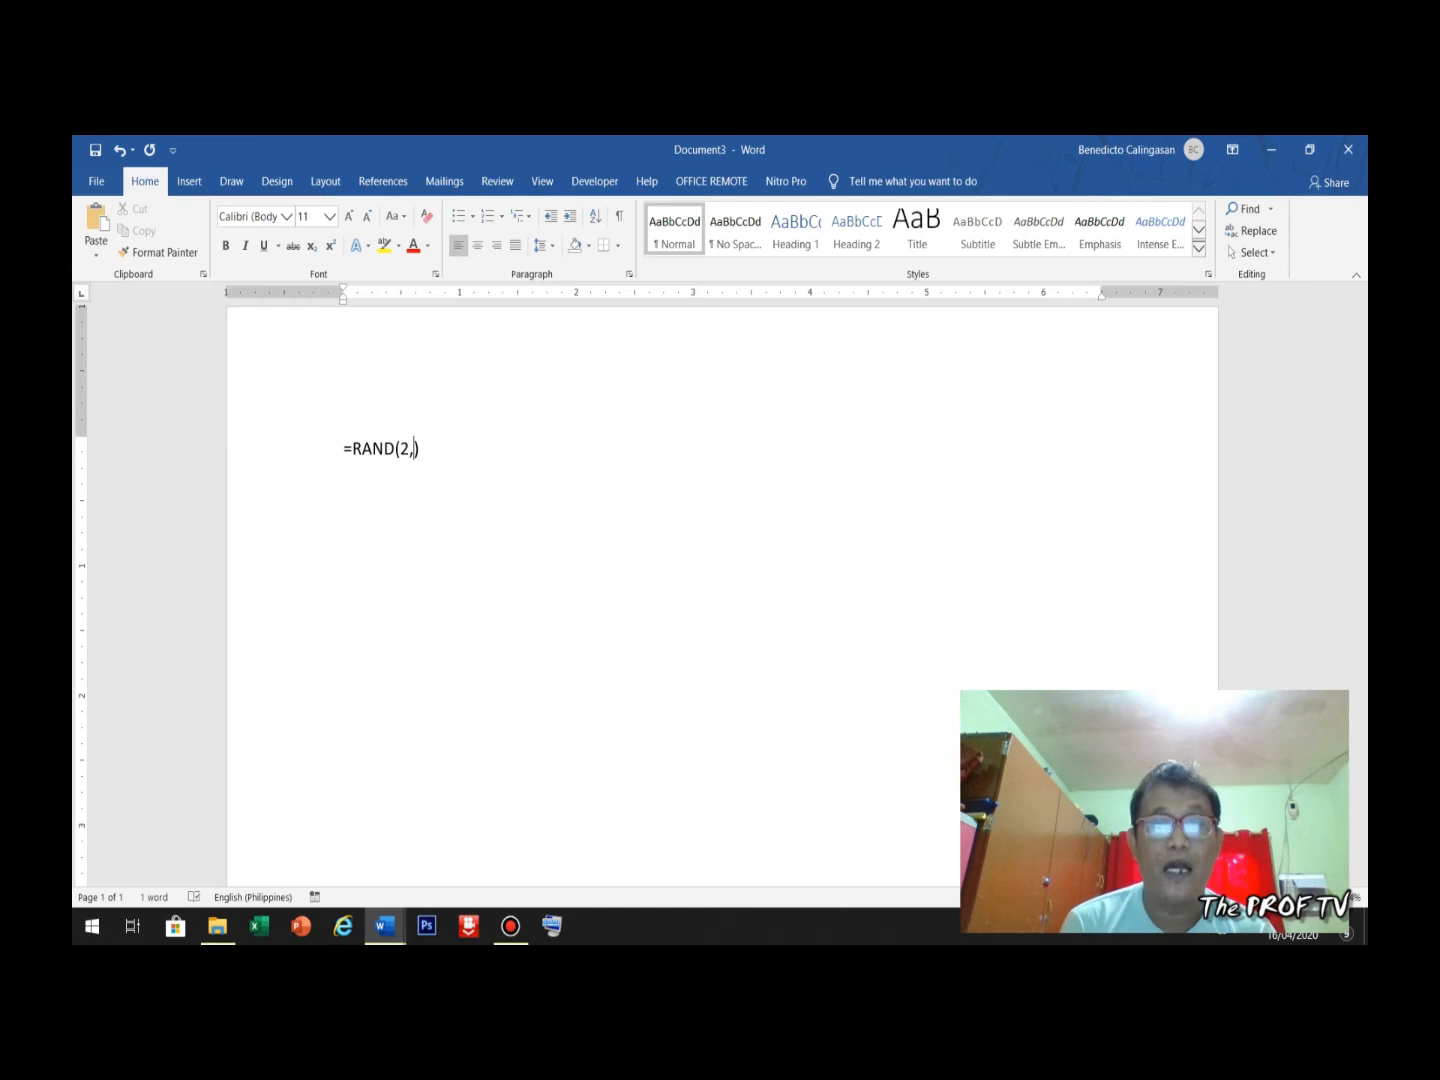
text(3)
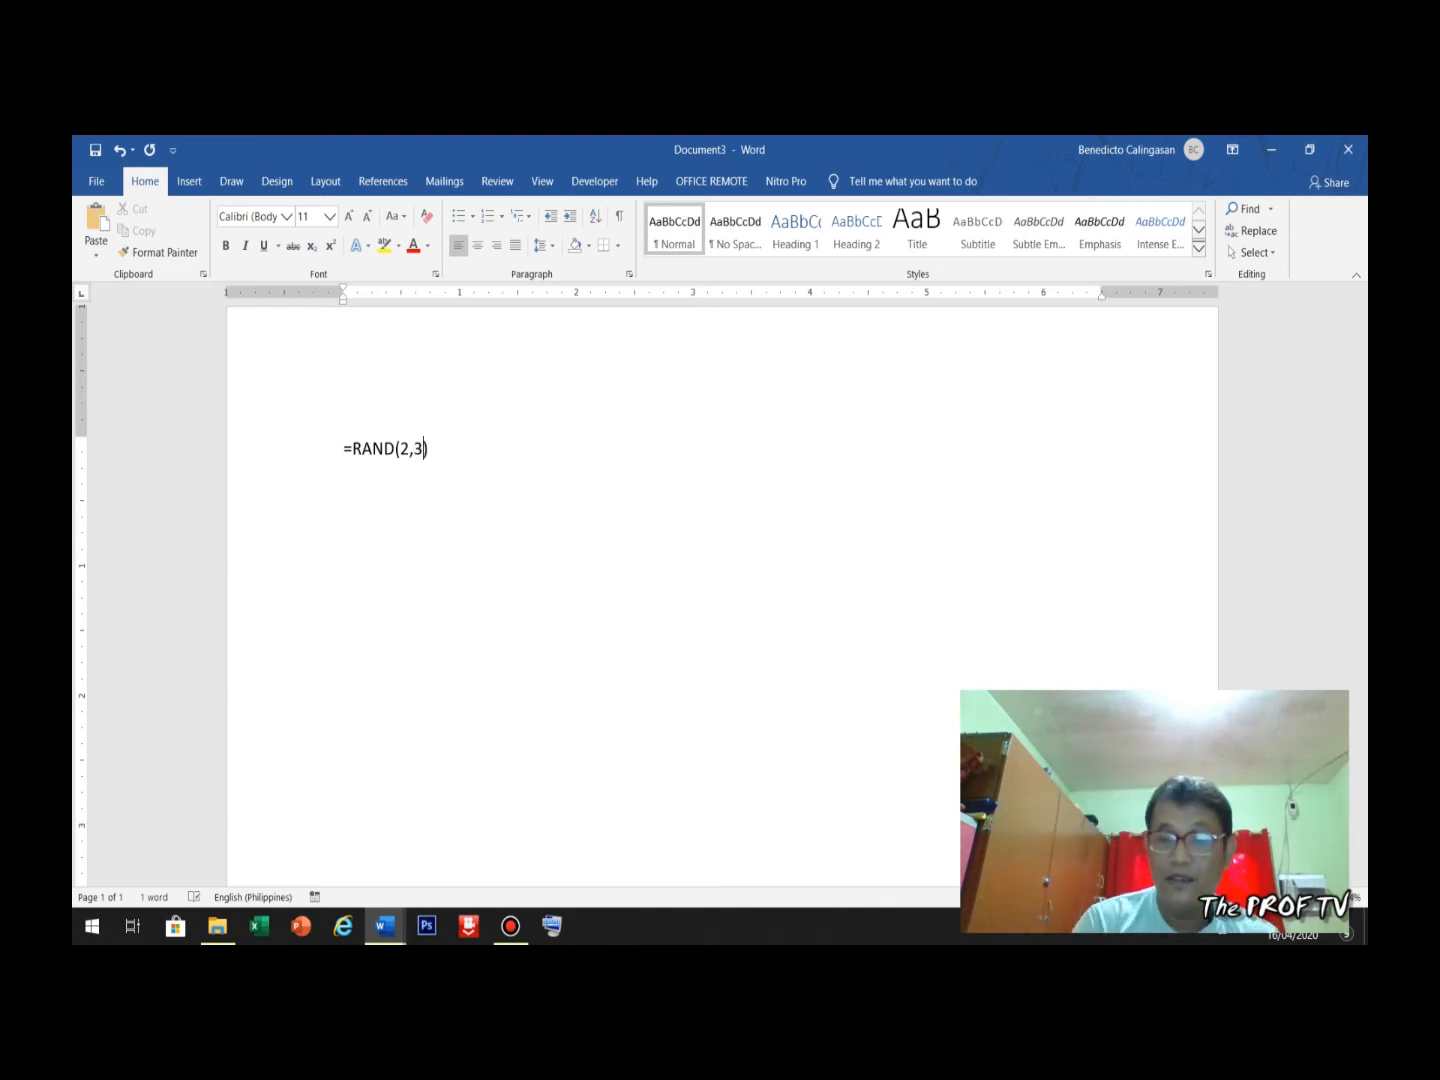
click(479, 450)
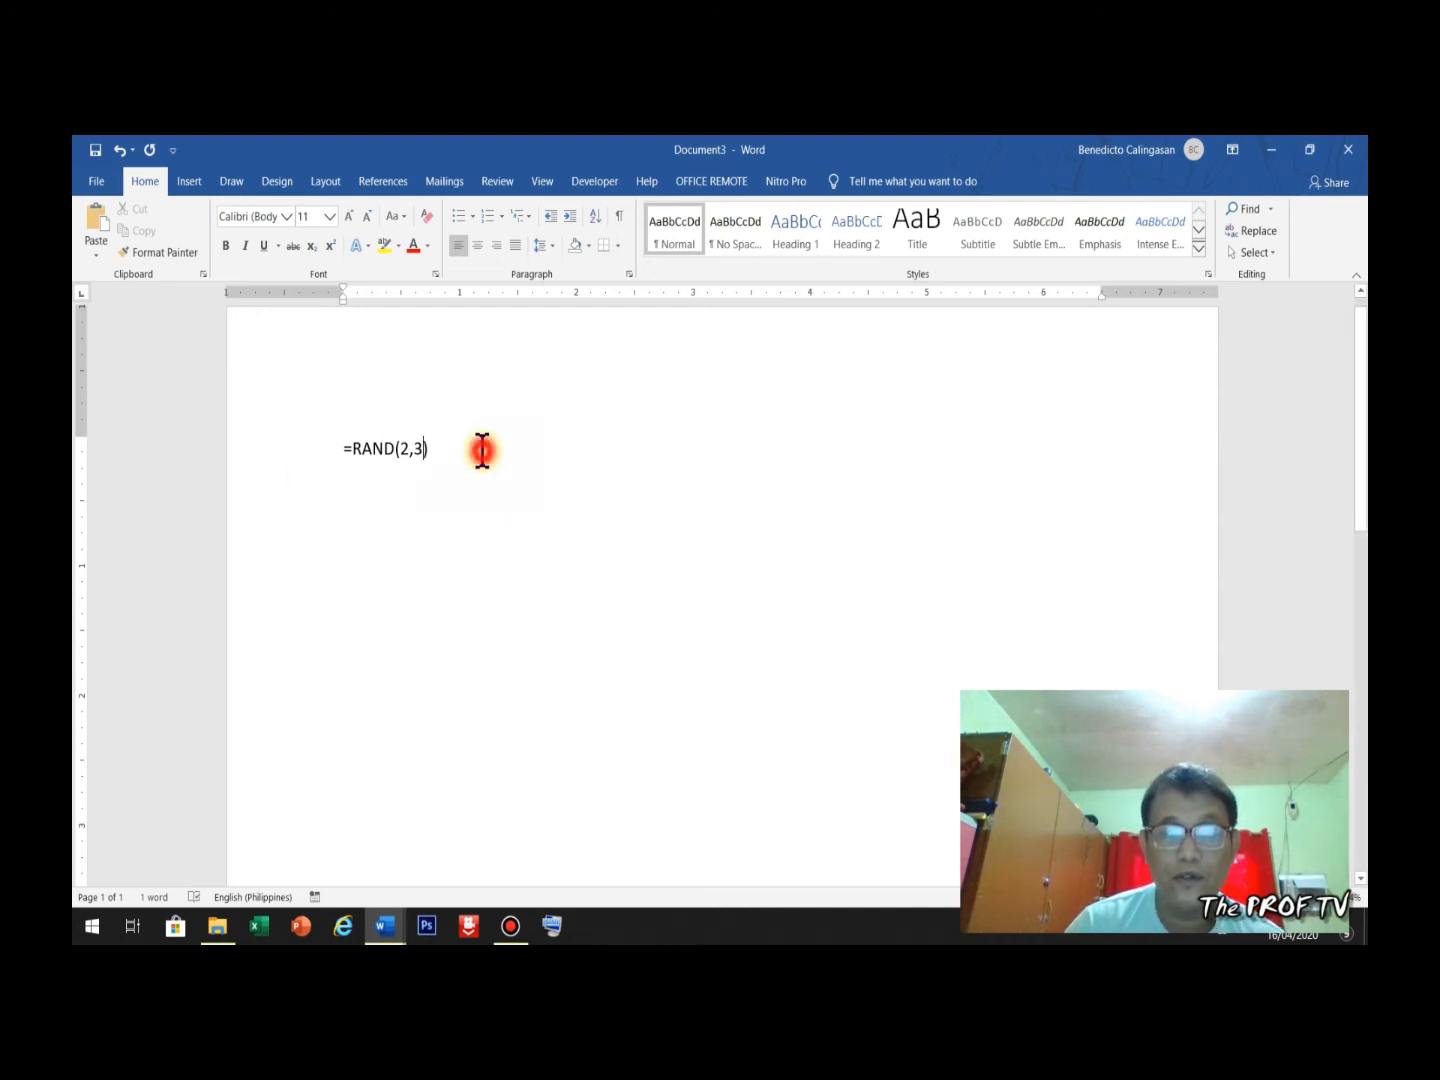
key(Return)
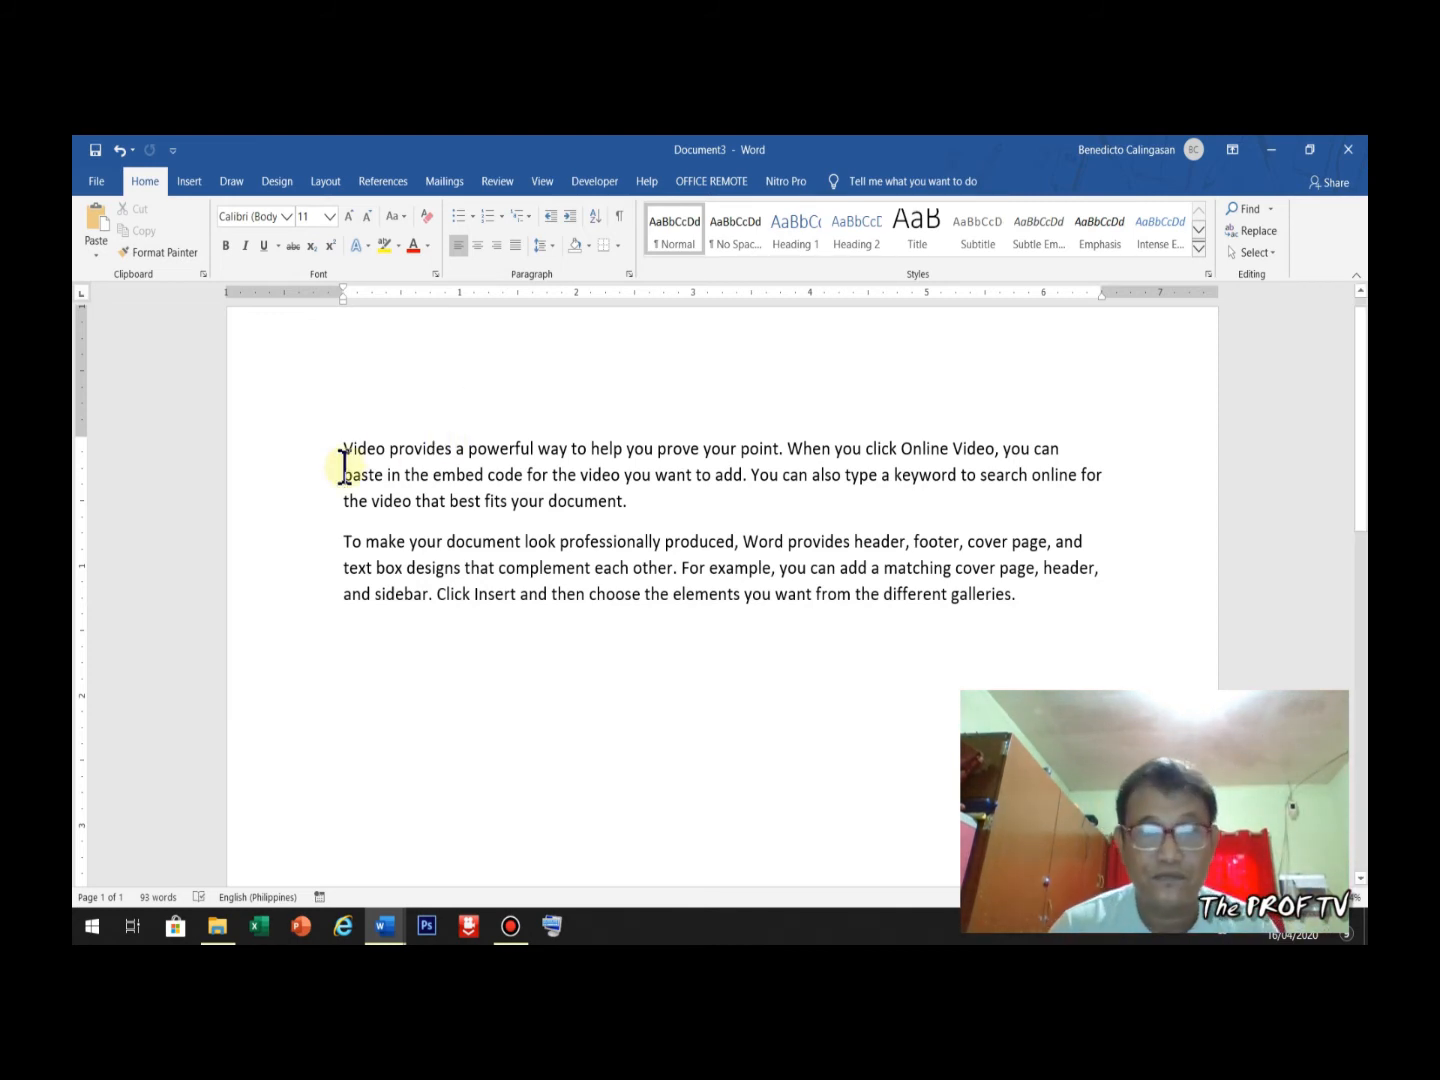
Step: Justify both generated paragraphs
drag(343, 446, 1057, 589)
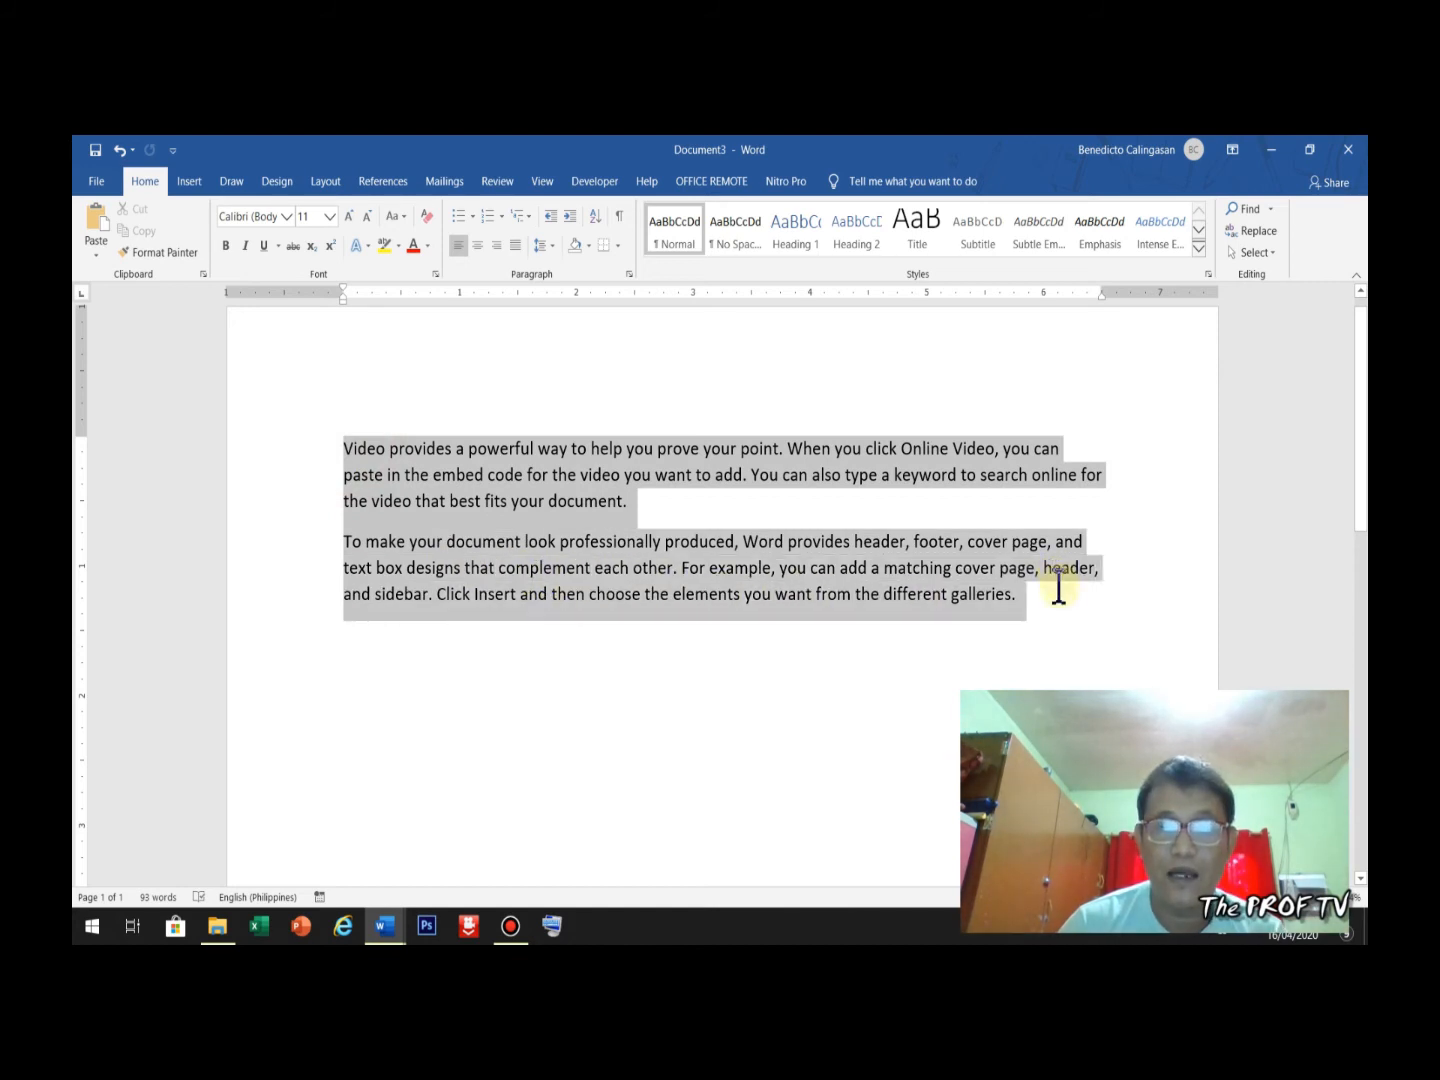
click(515, 245)
click(535, 604)
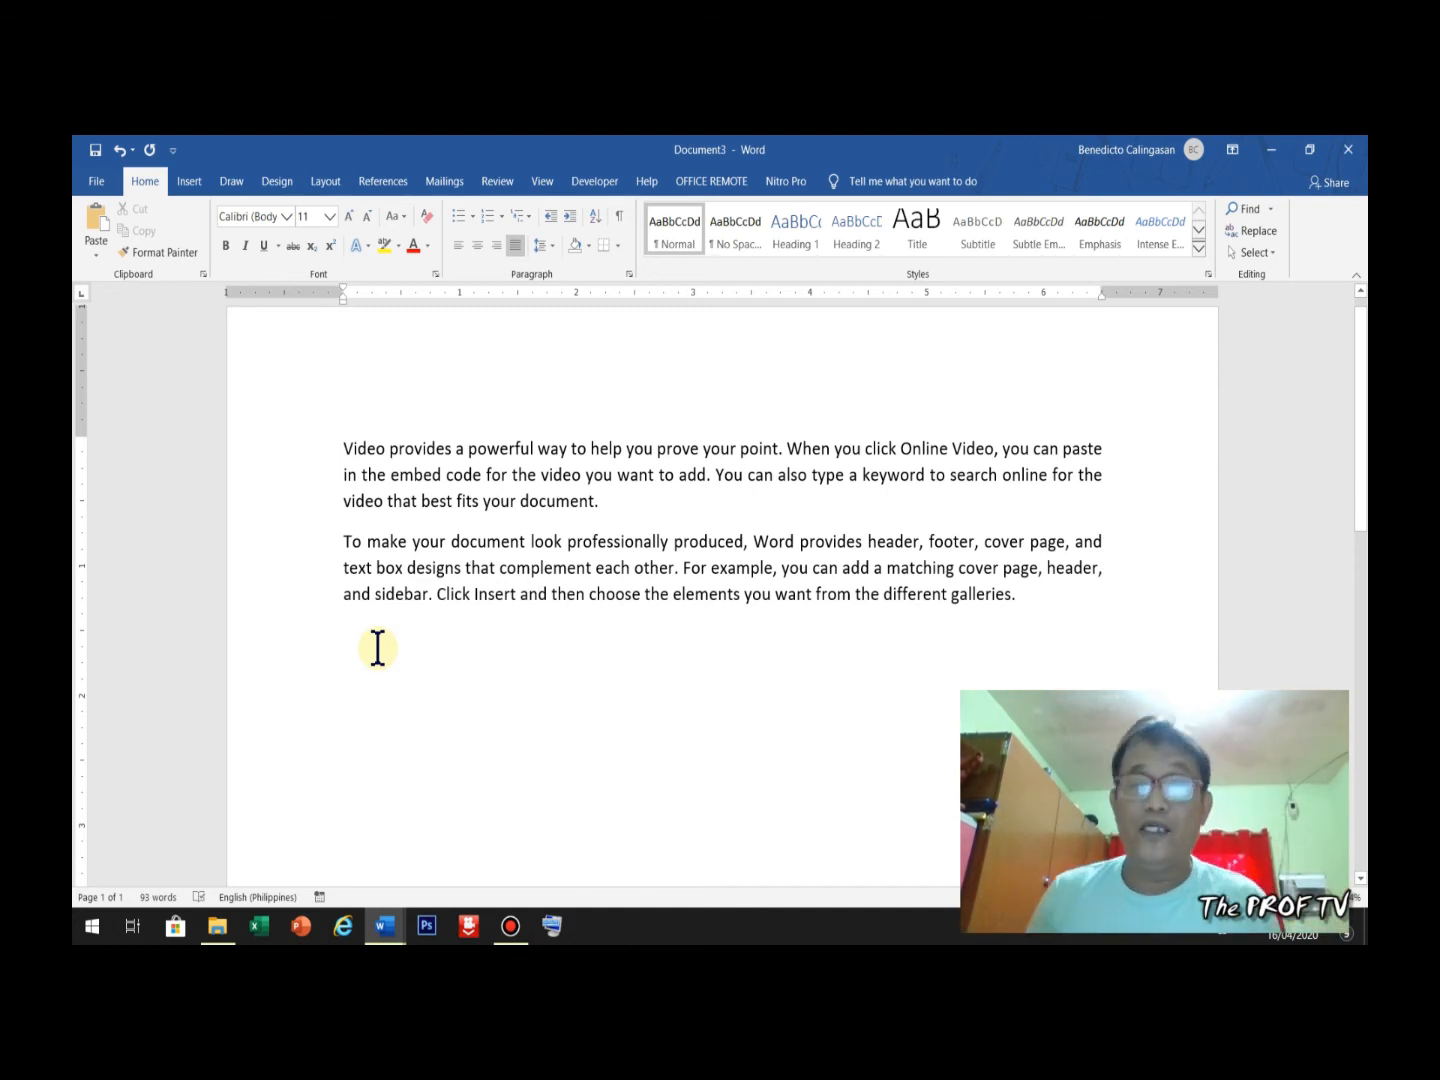
Step: Insert a Continuous section break on a new line below the second paragraph
click(1040, 596)
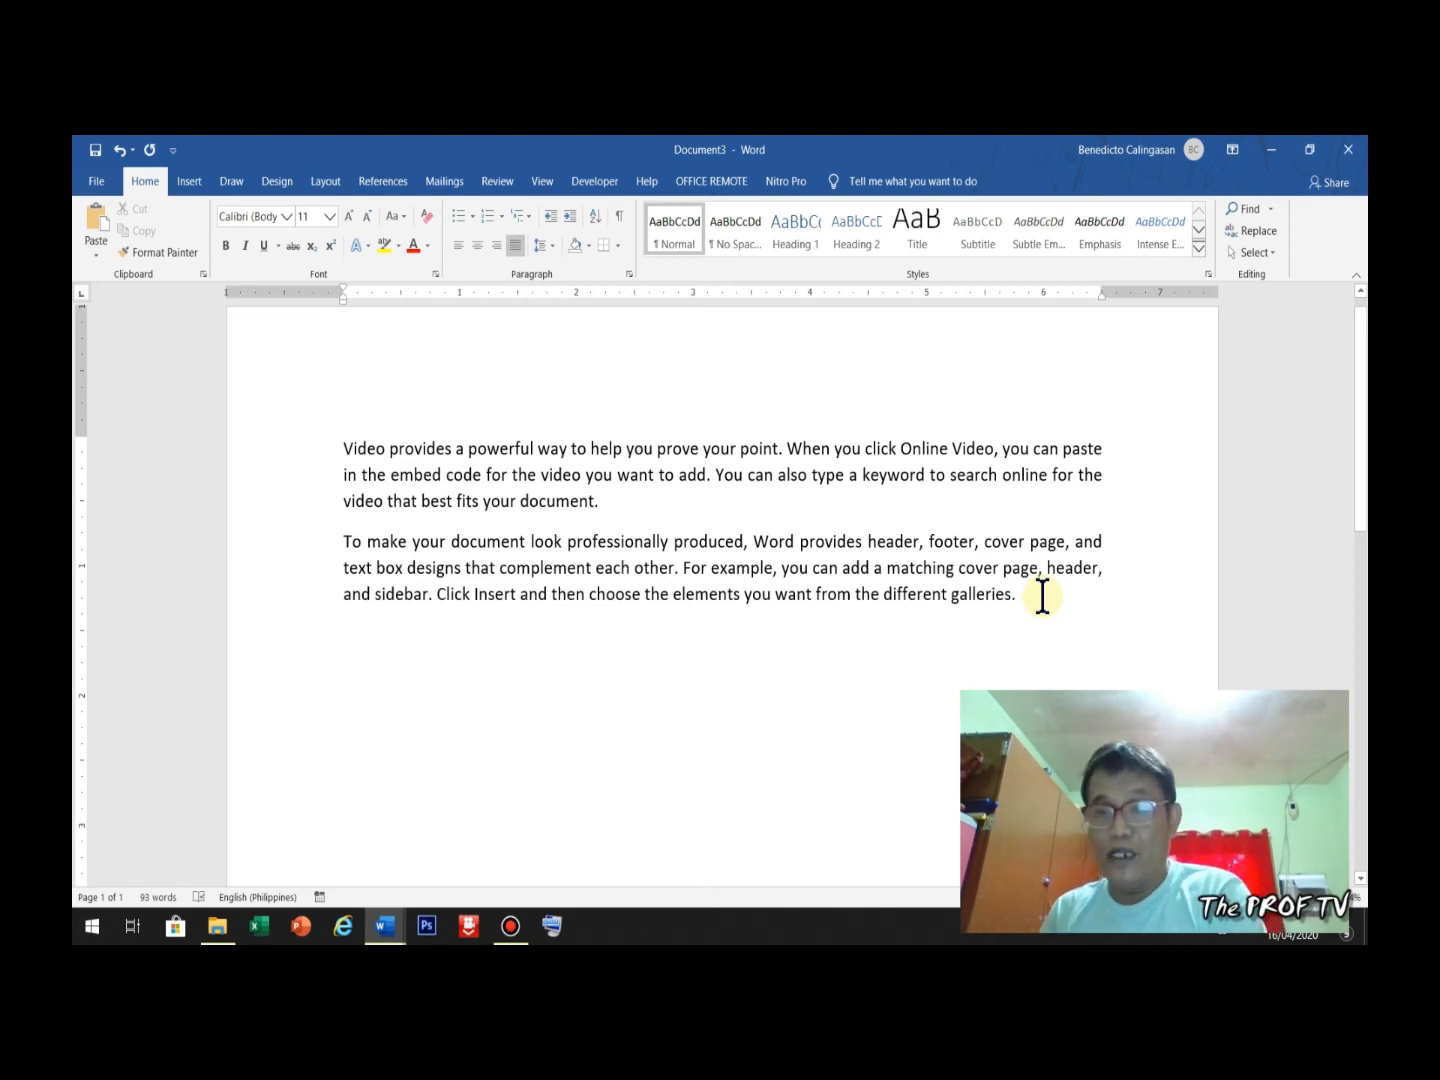
key(Return)
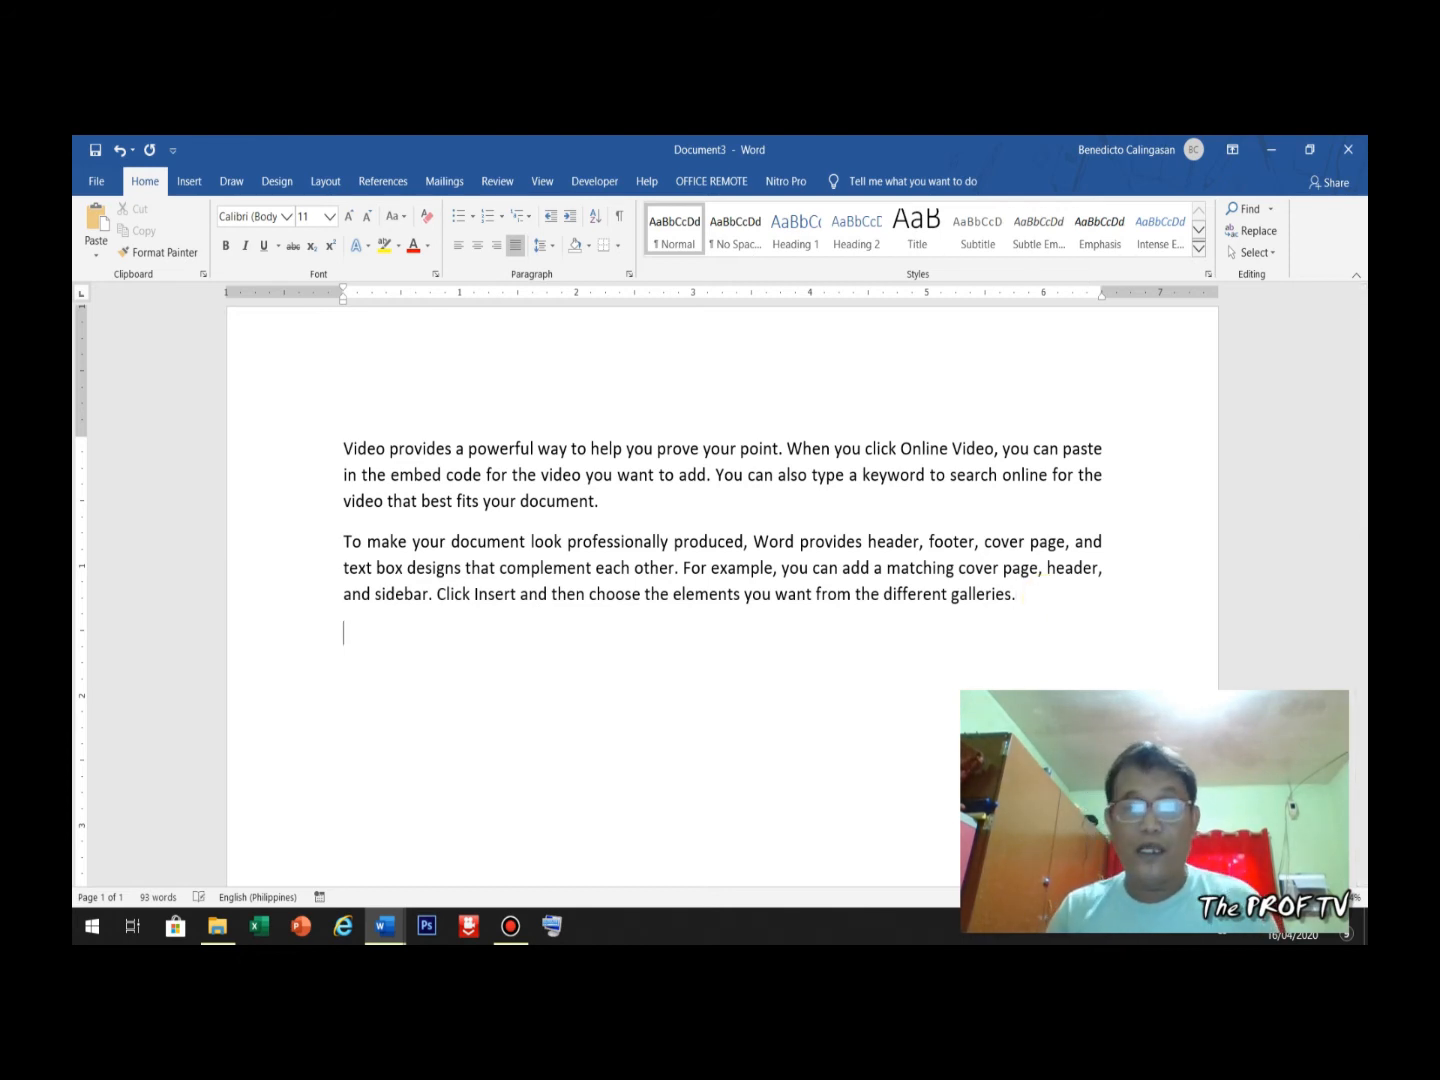
click(325, 182)
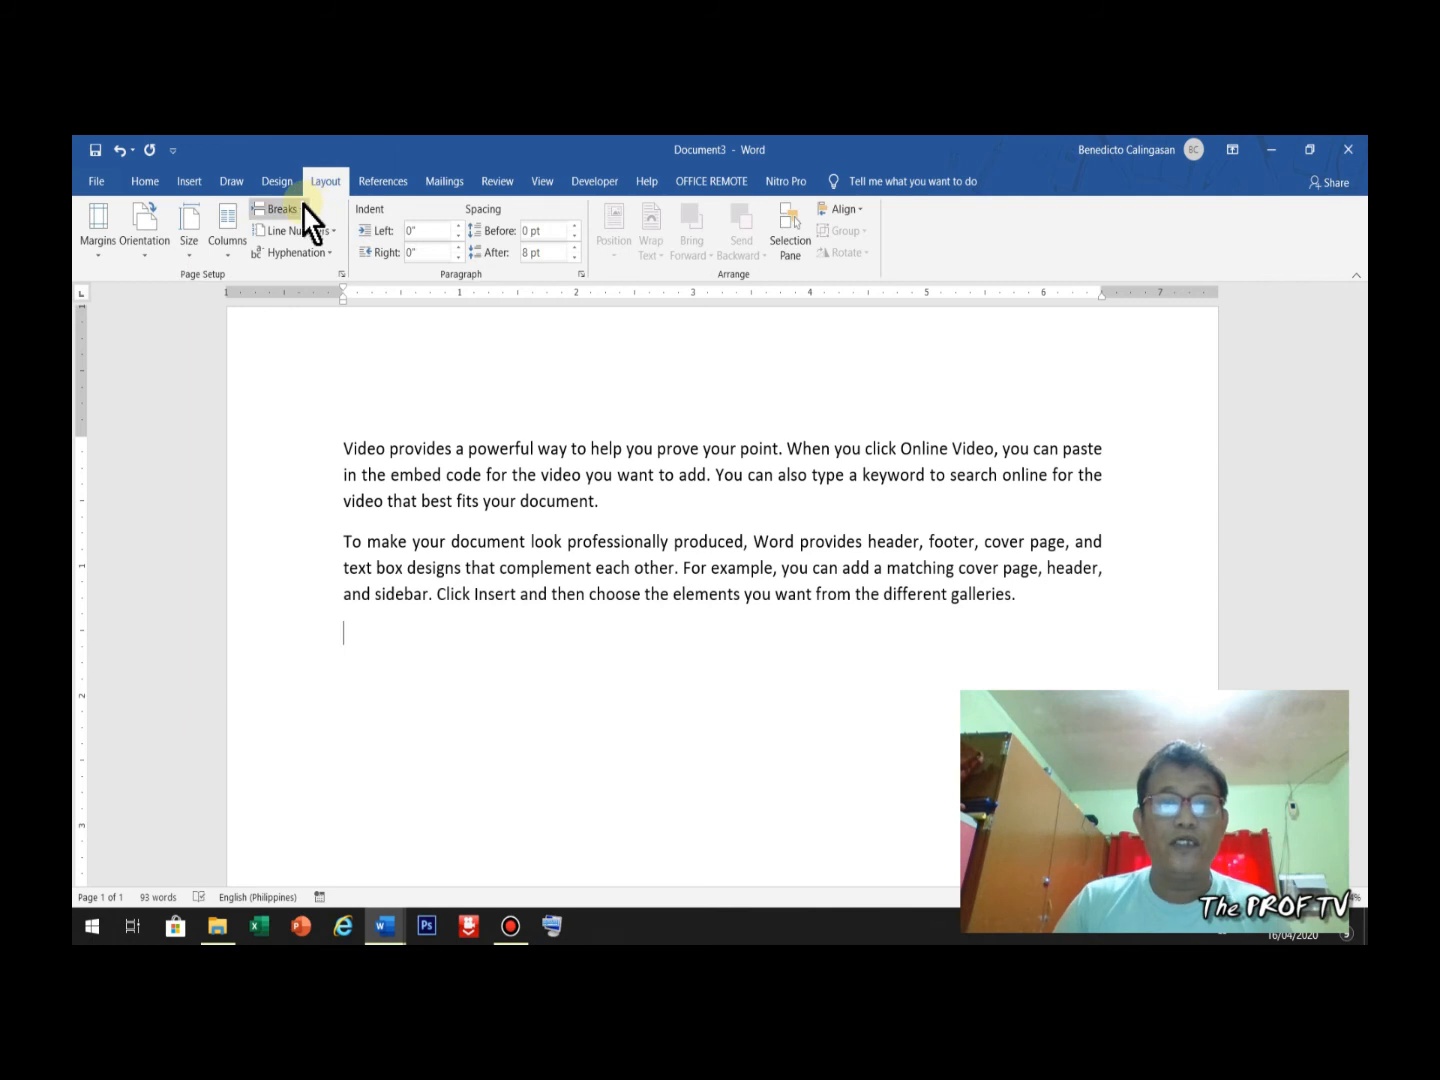
click(304, 209)
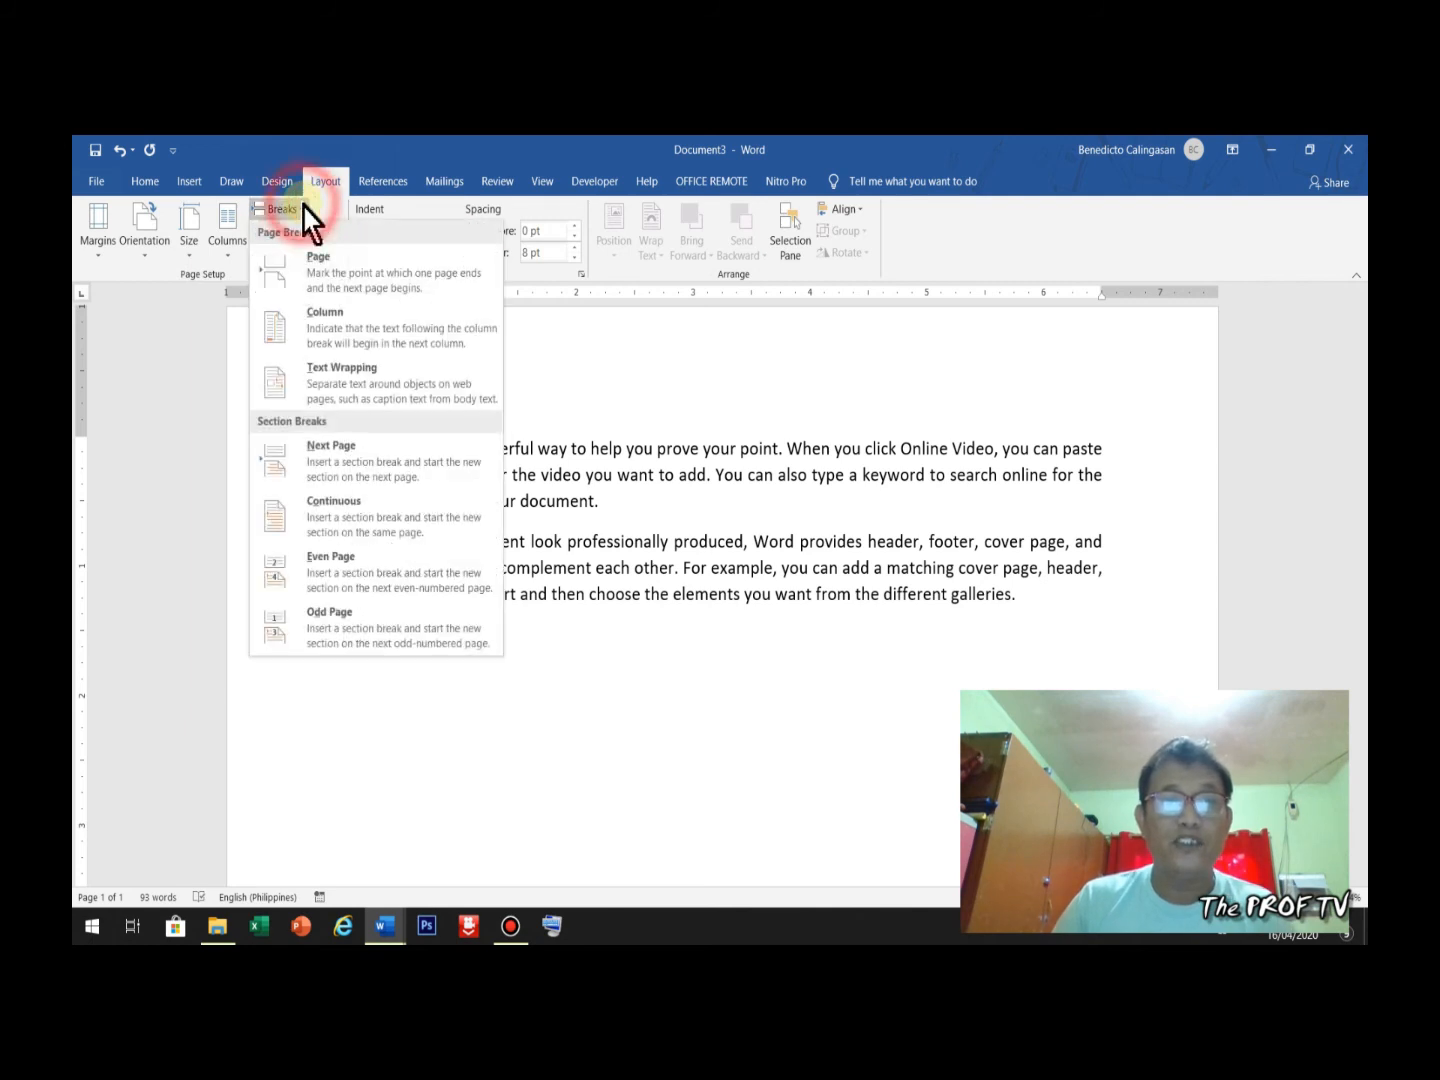
click(353, 508)
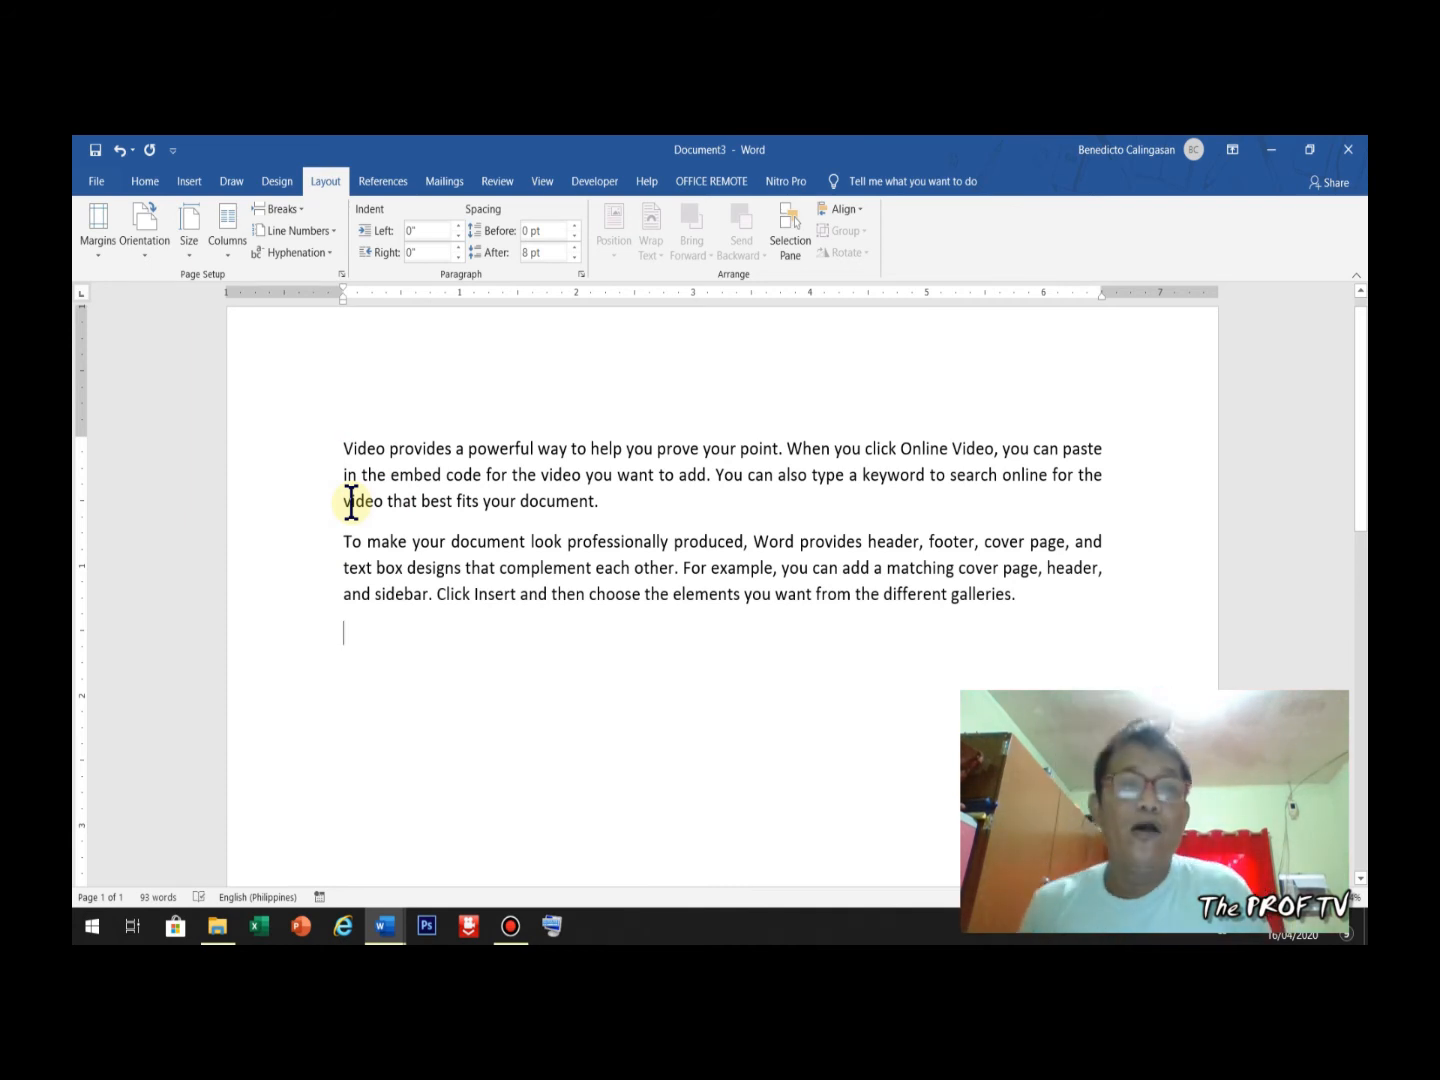
Step: Set the new section below the justified paragraphs to a two-column layout
click(226, 245)
click(226, 247)
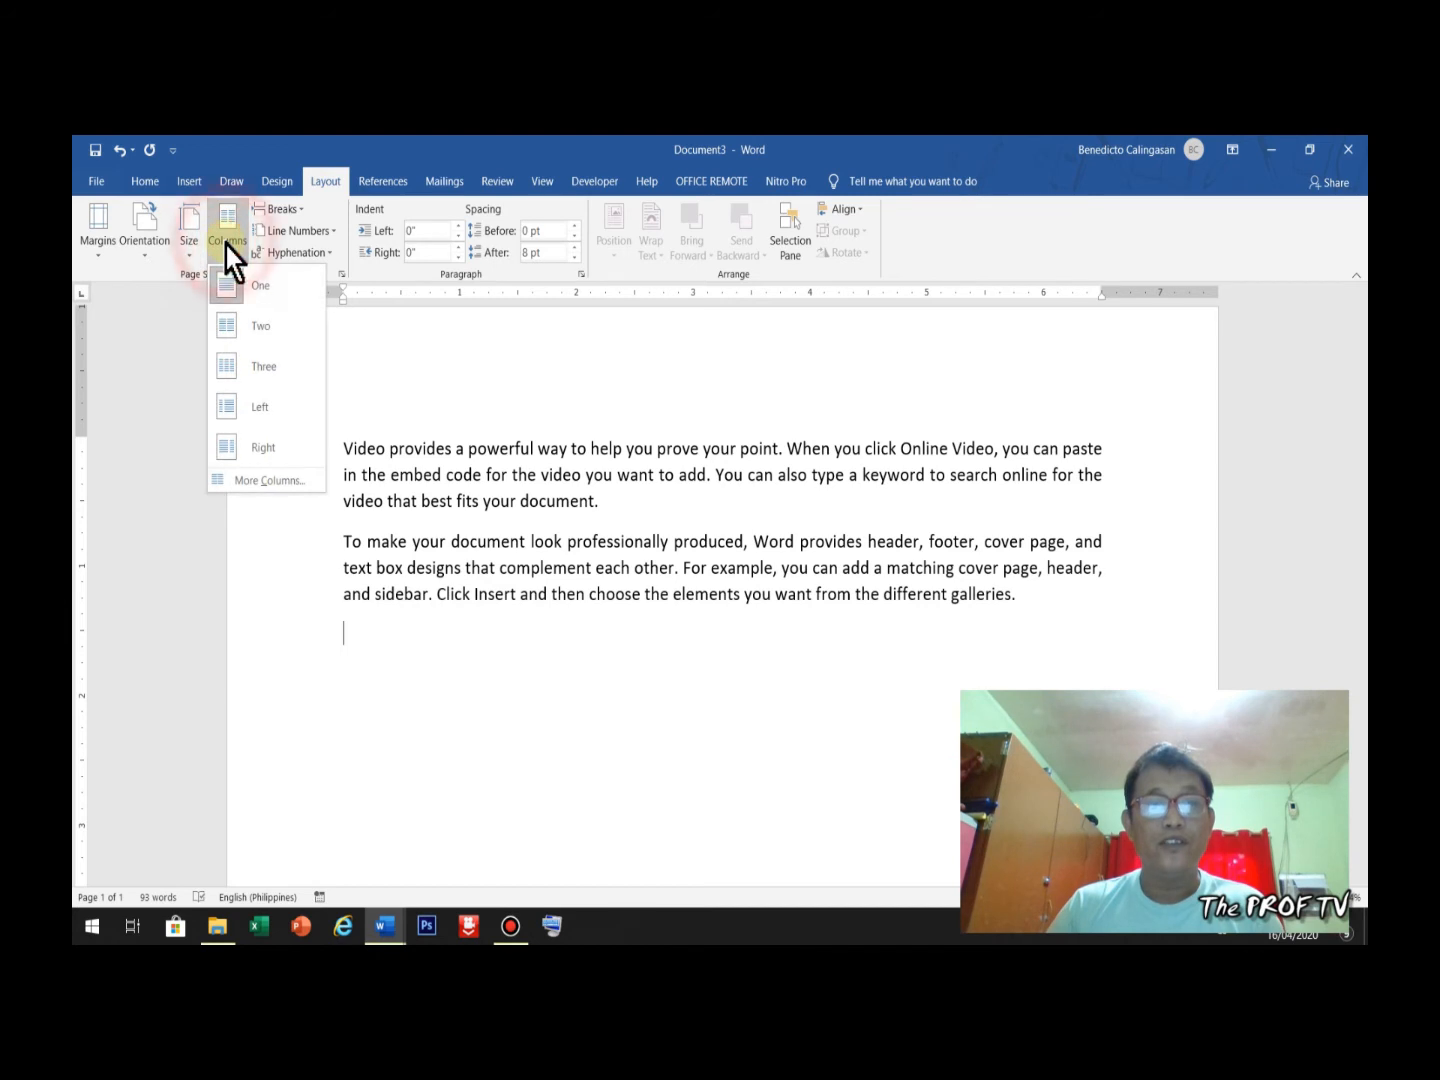
click(274, 329)
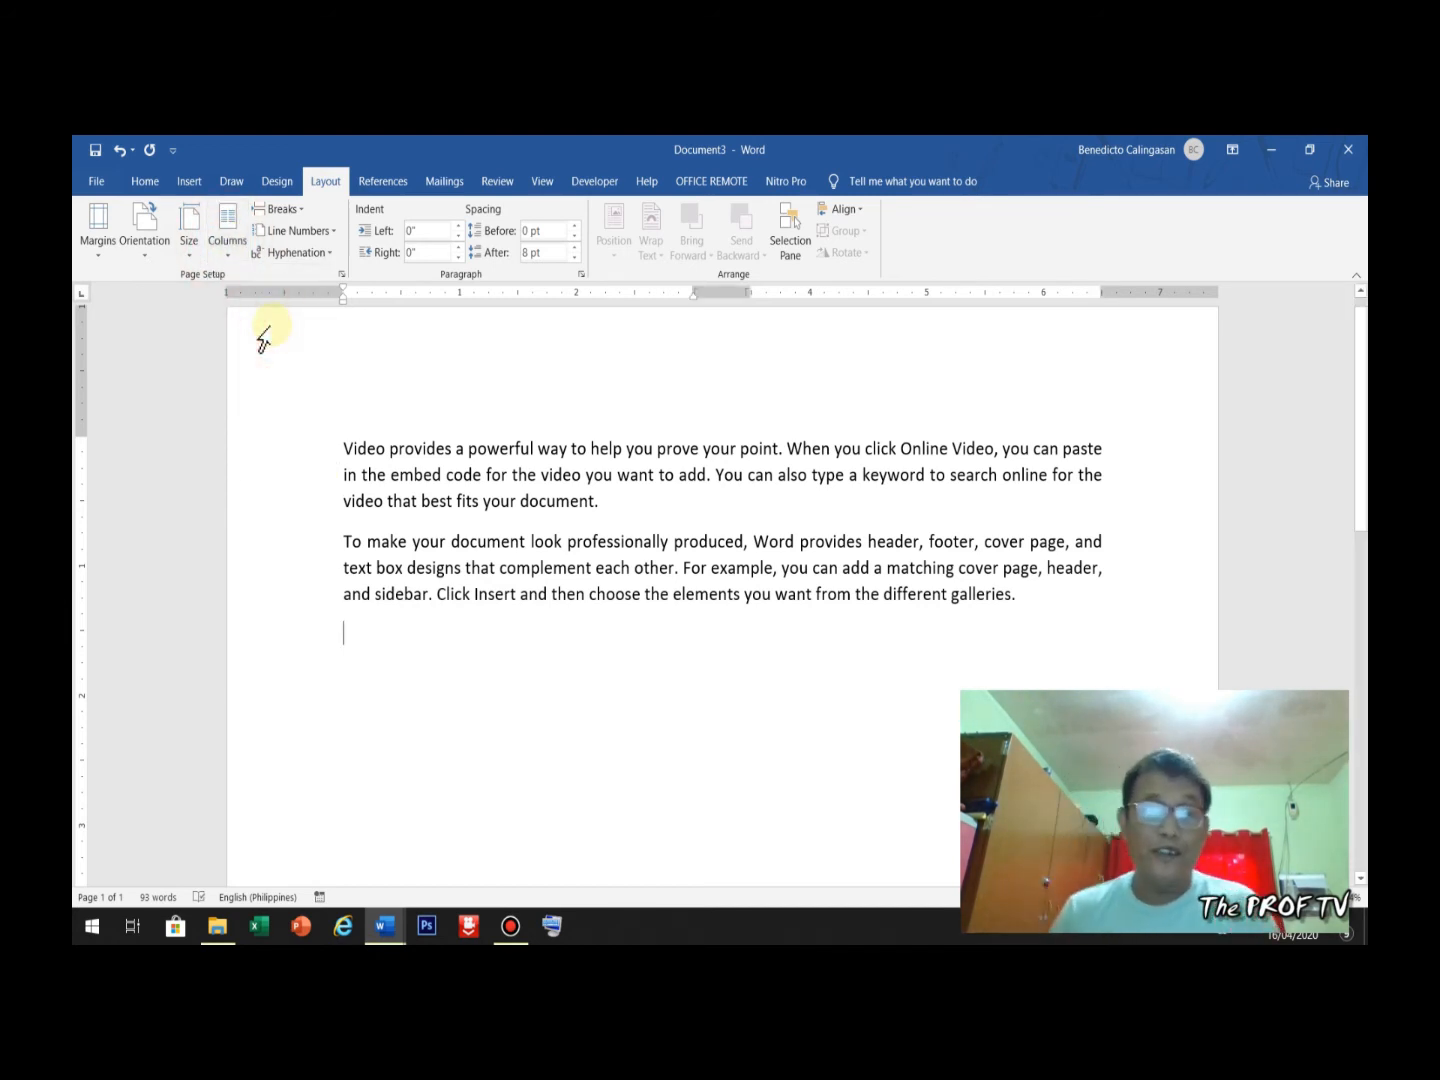
Step: Generate two sample paragraphs in the first column of the new section with =RAND(2)
text(=RA)
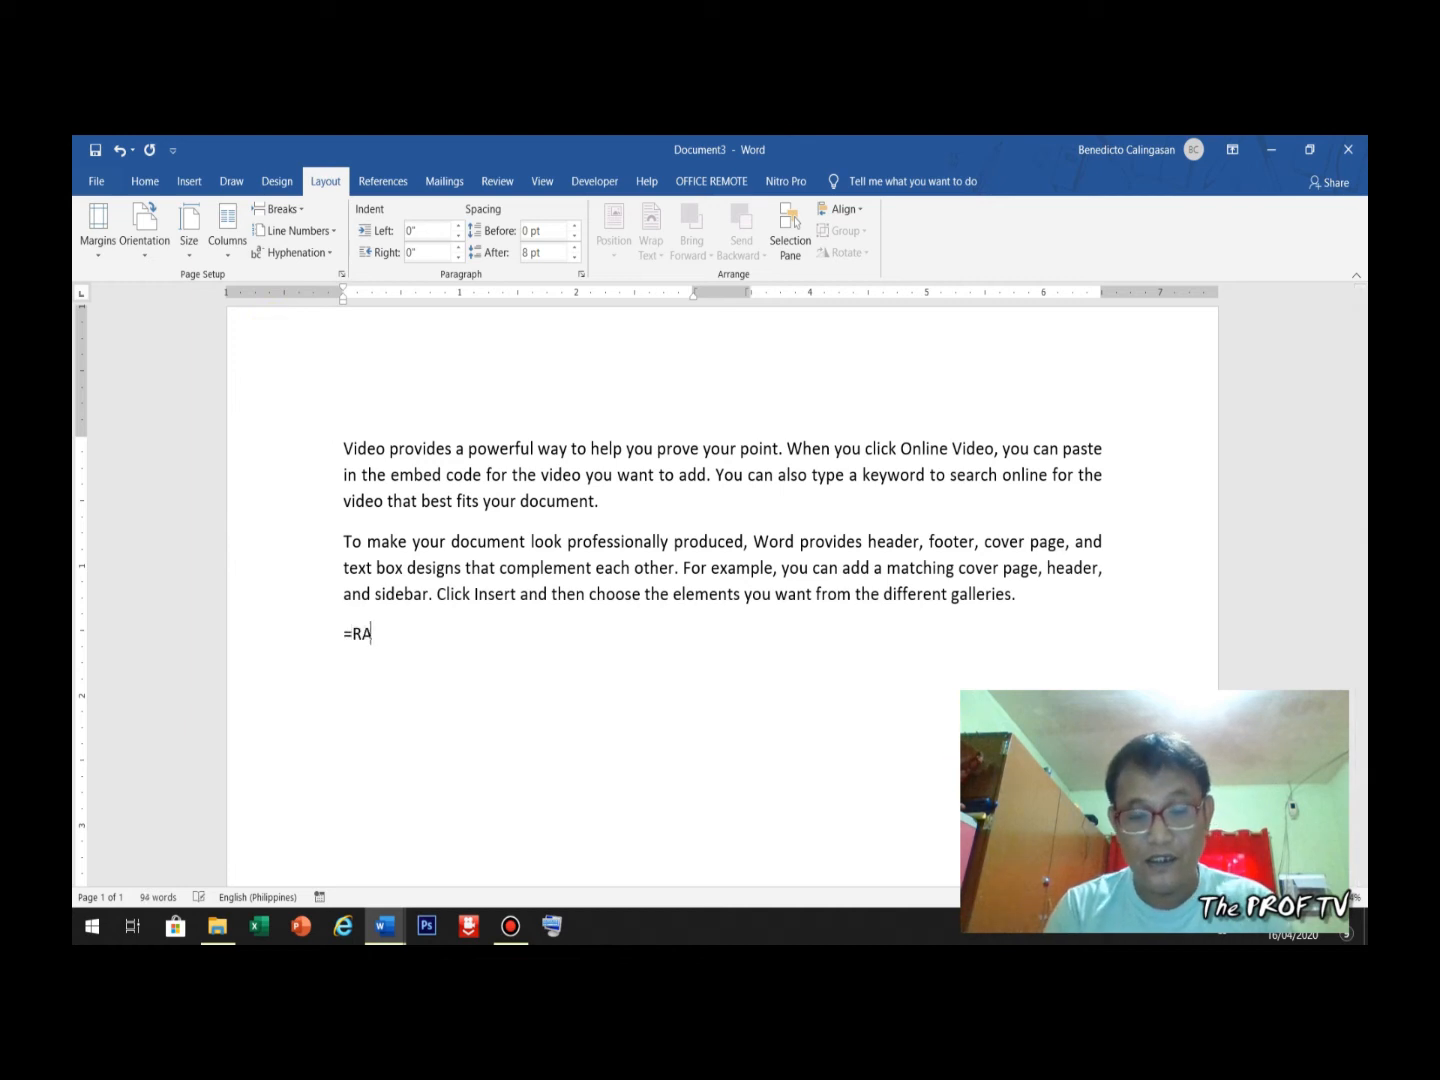
text(ND(2))
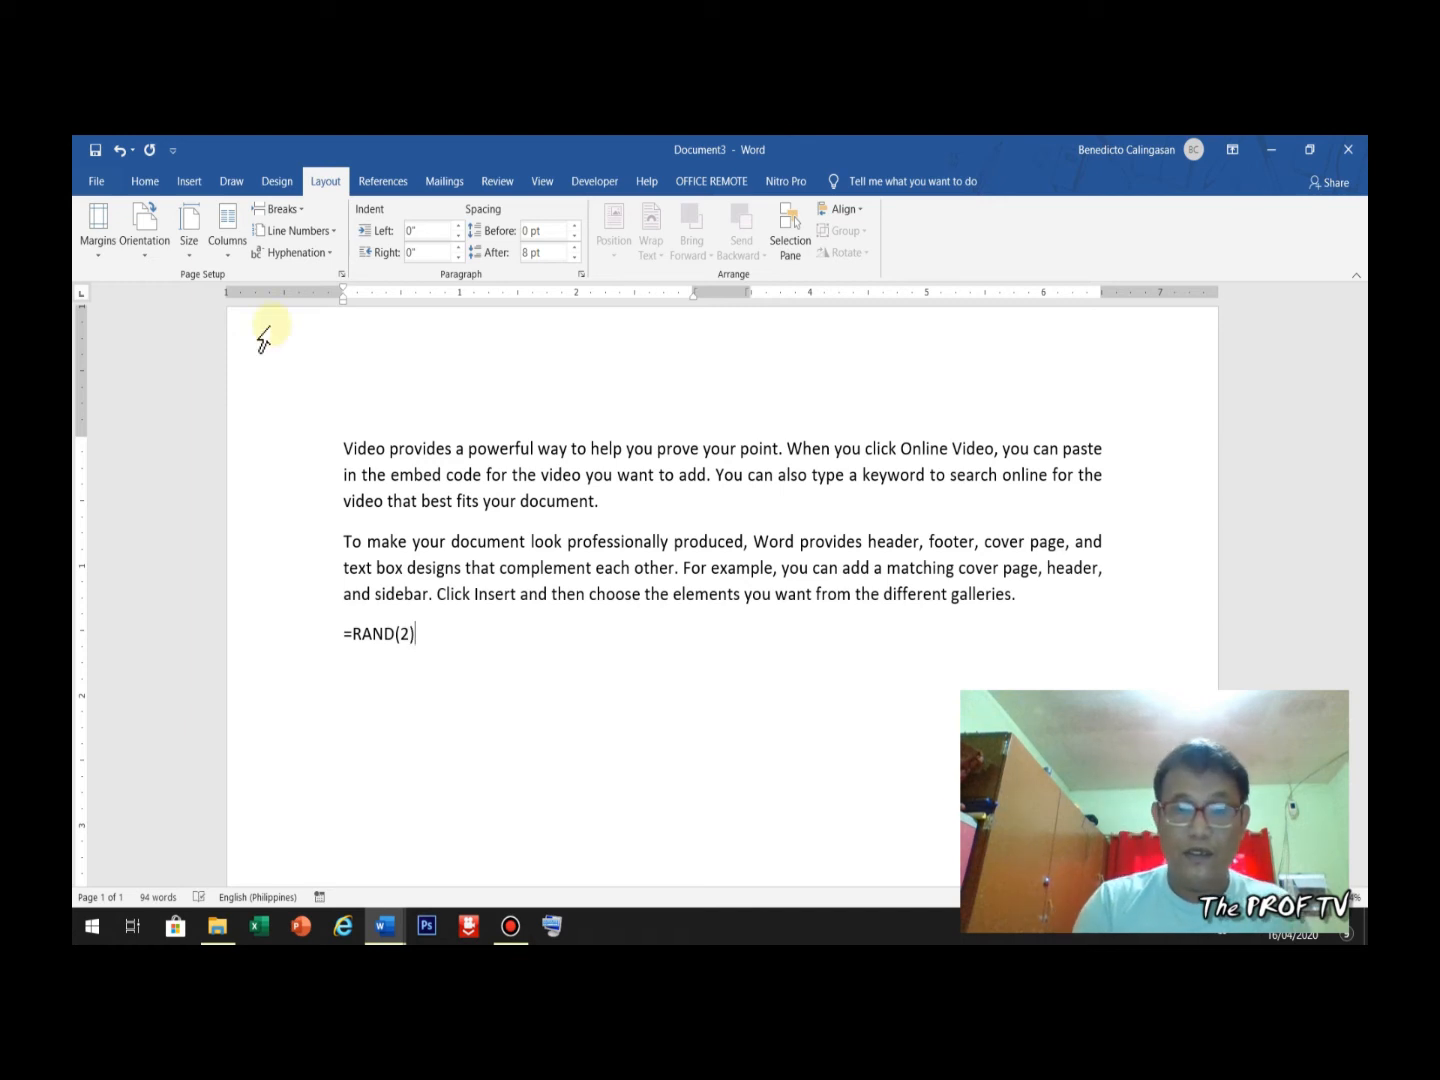
key(Return)
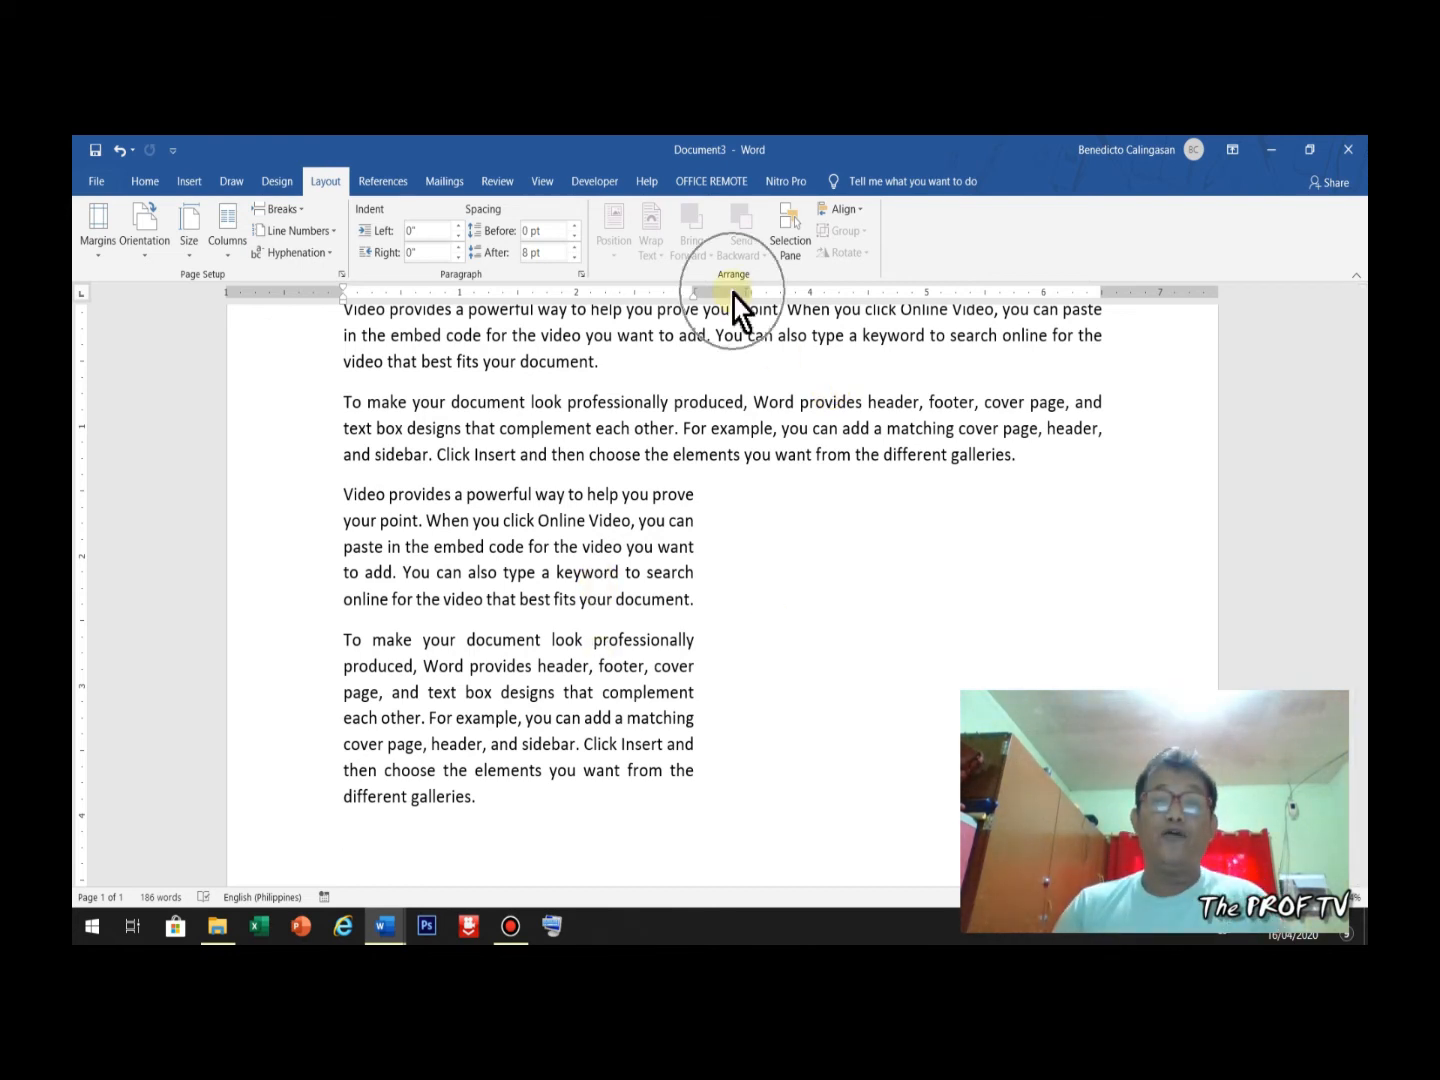
Step: Insert a Column break after the first column's text to continue in the second column
click(595, 289)
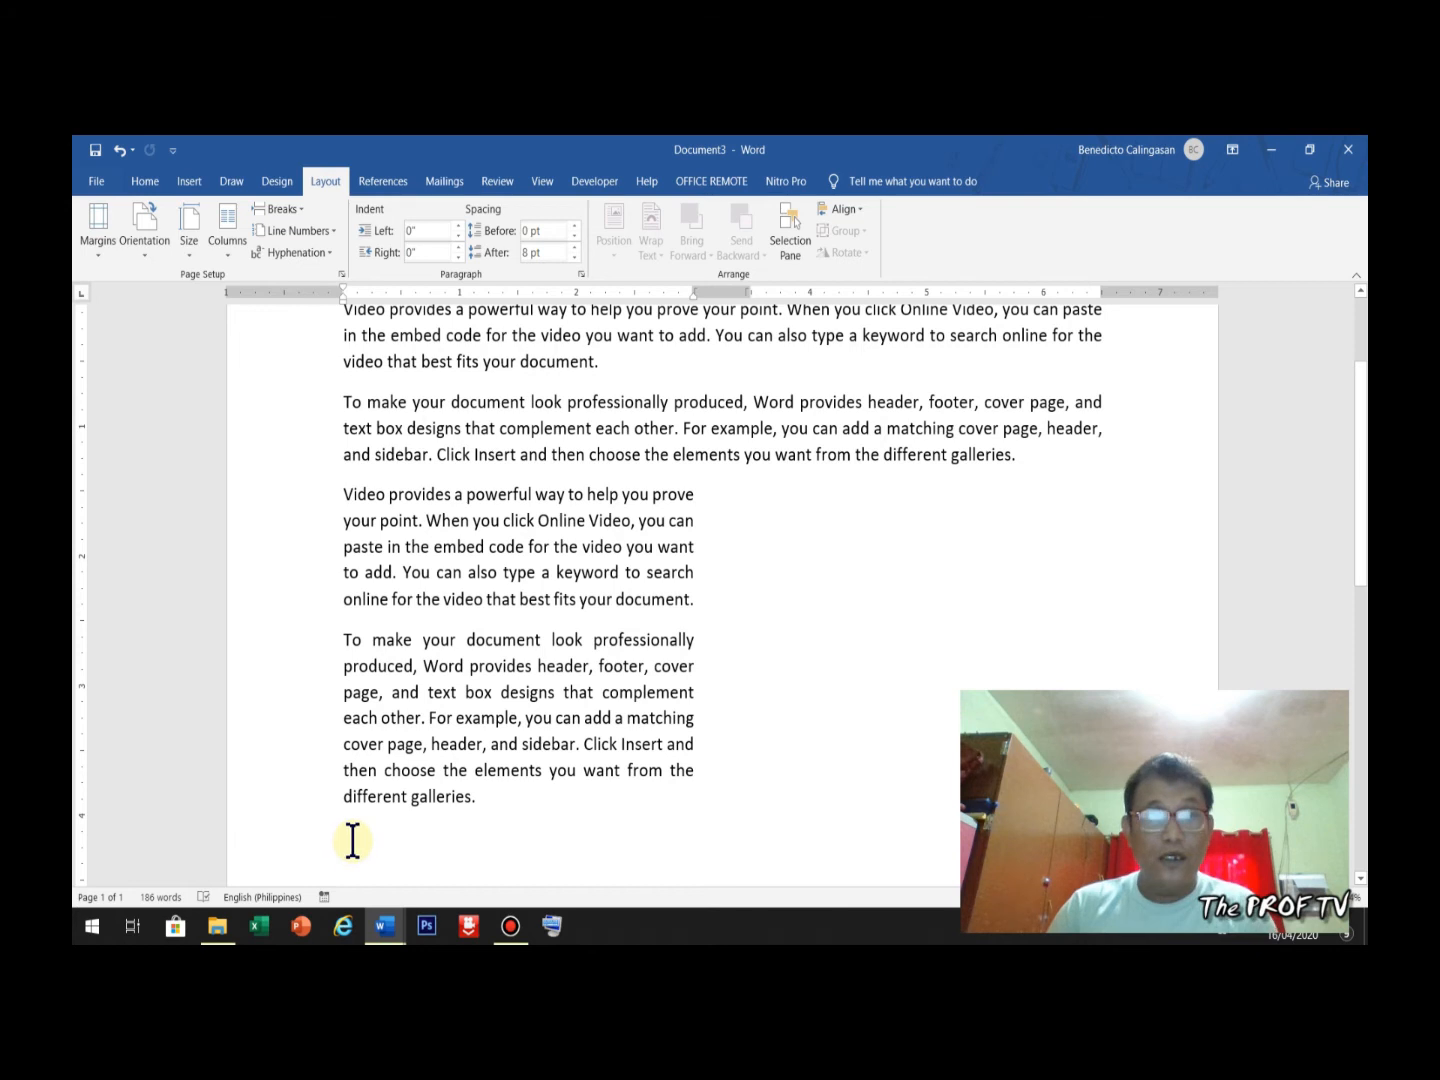
click(300, 211)
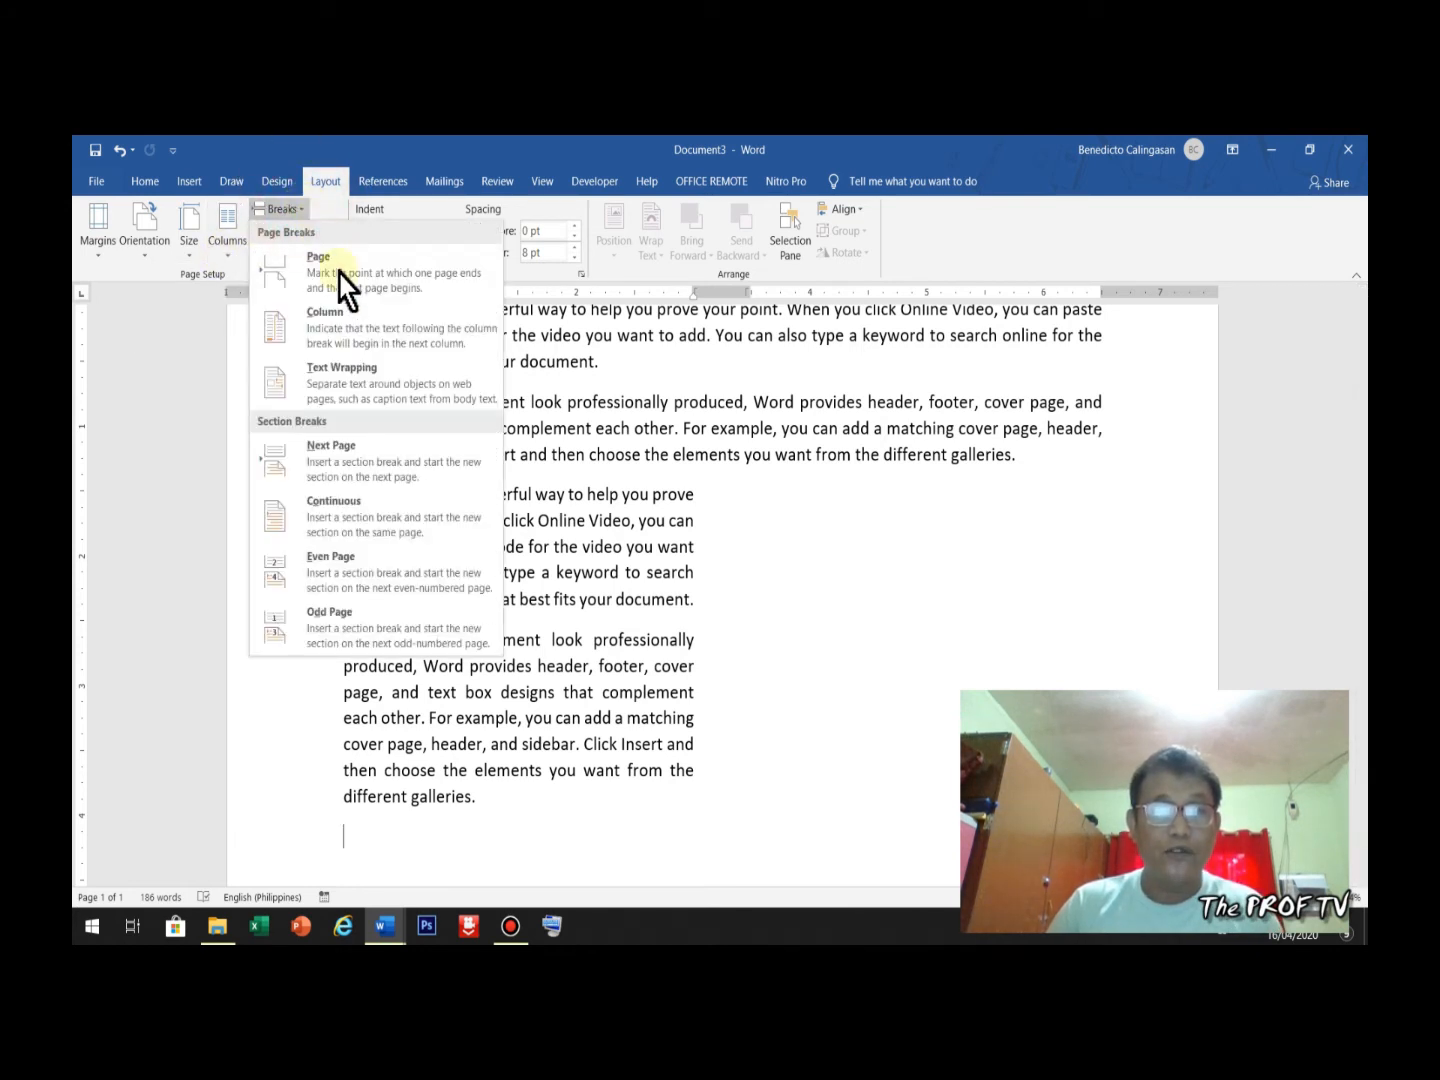
click(351, 323)
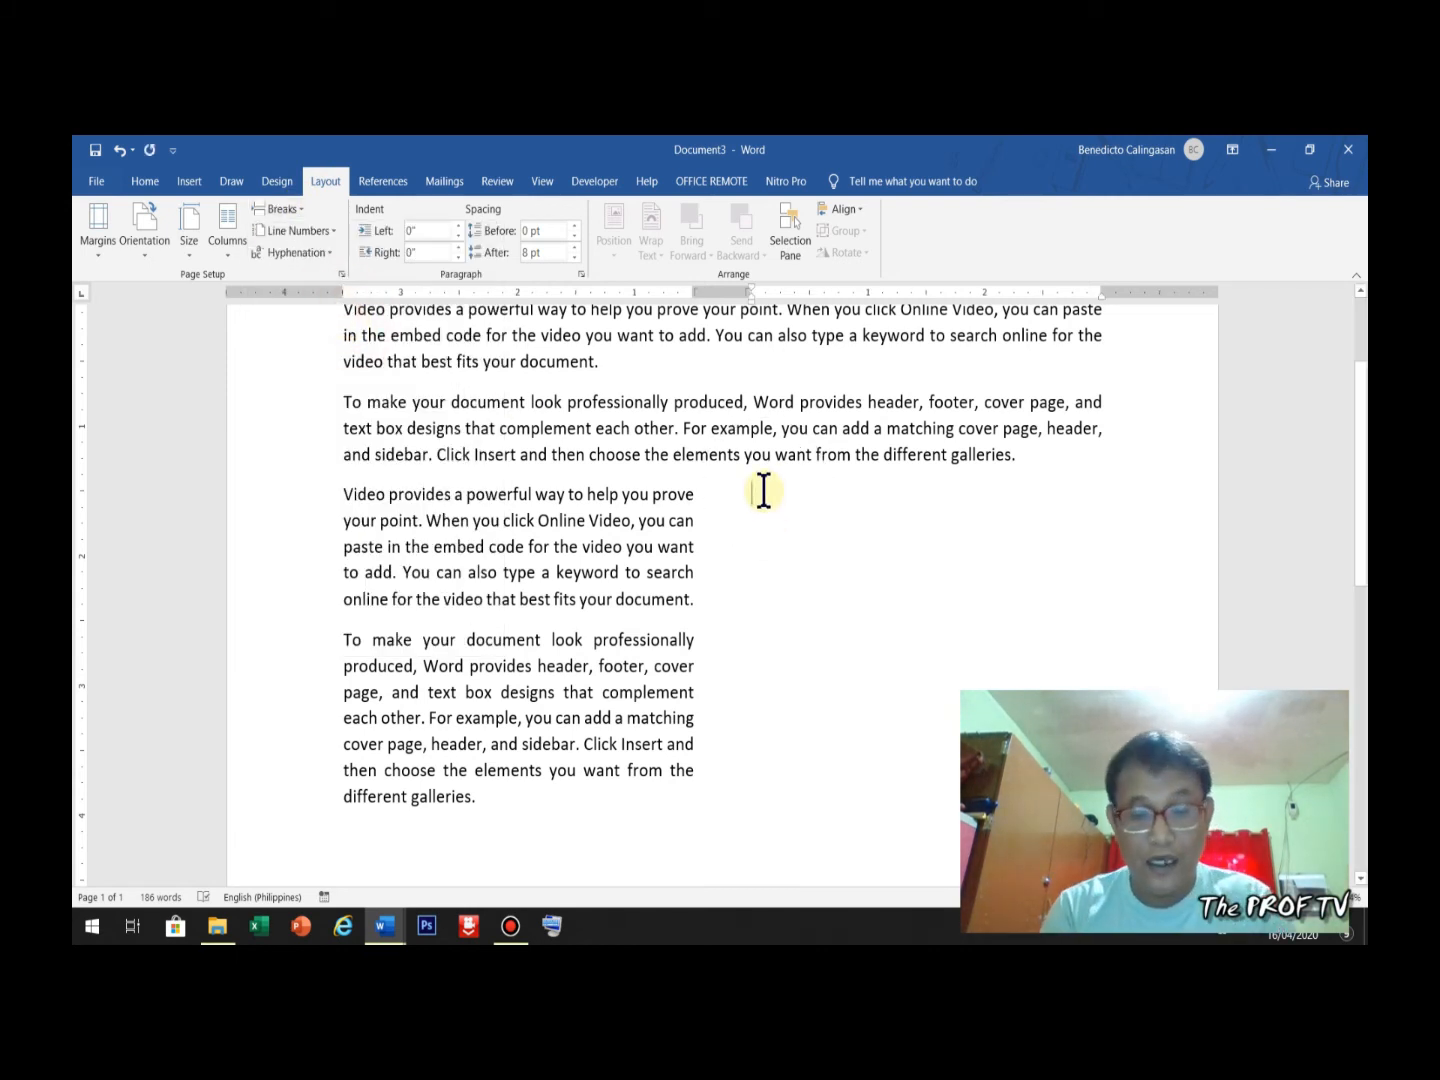
text(-)
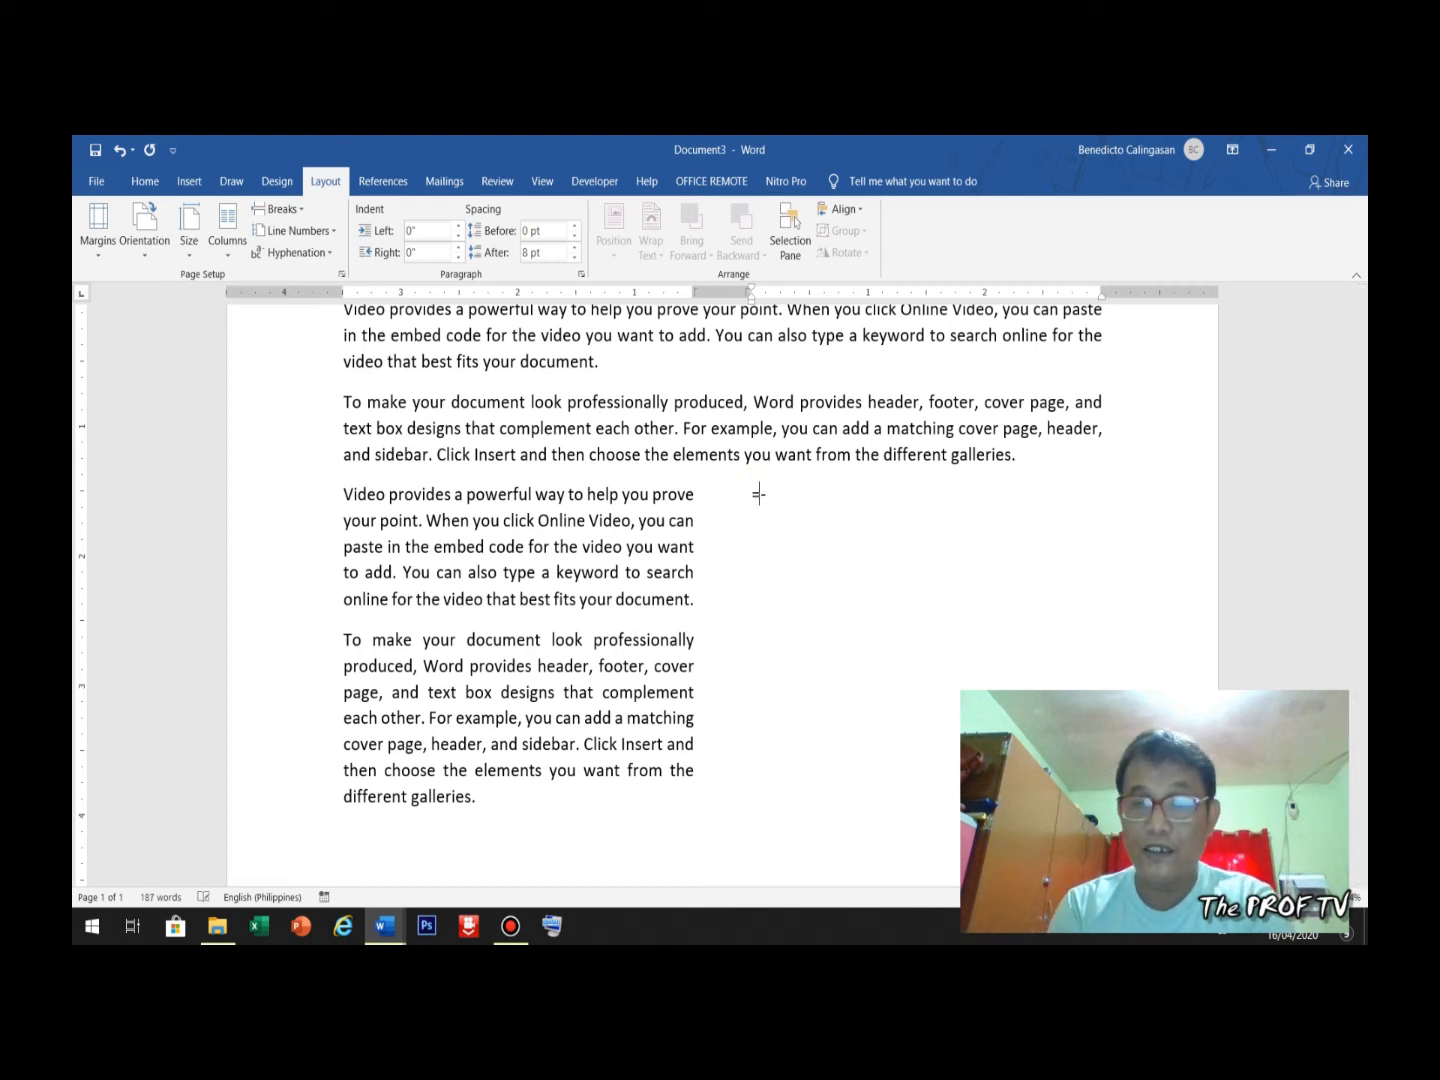
key(Left)
key(BackSpace)
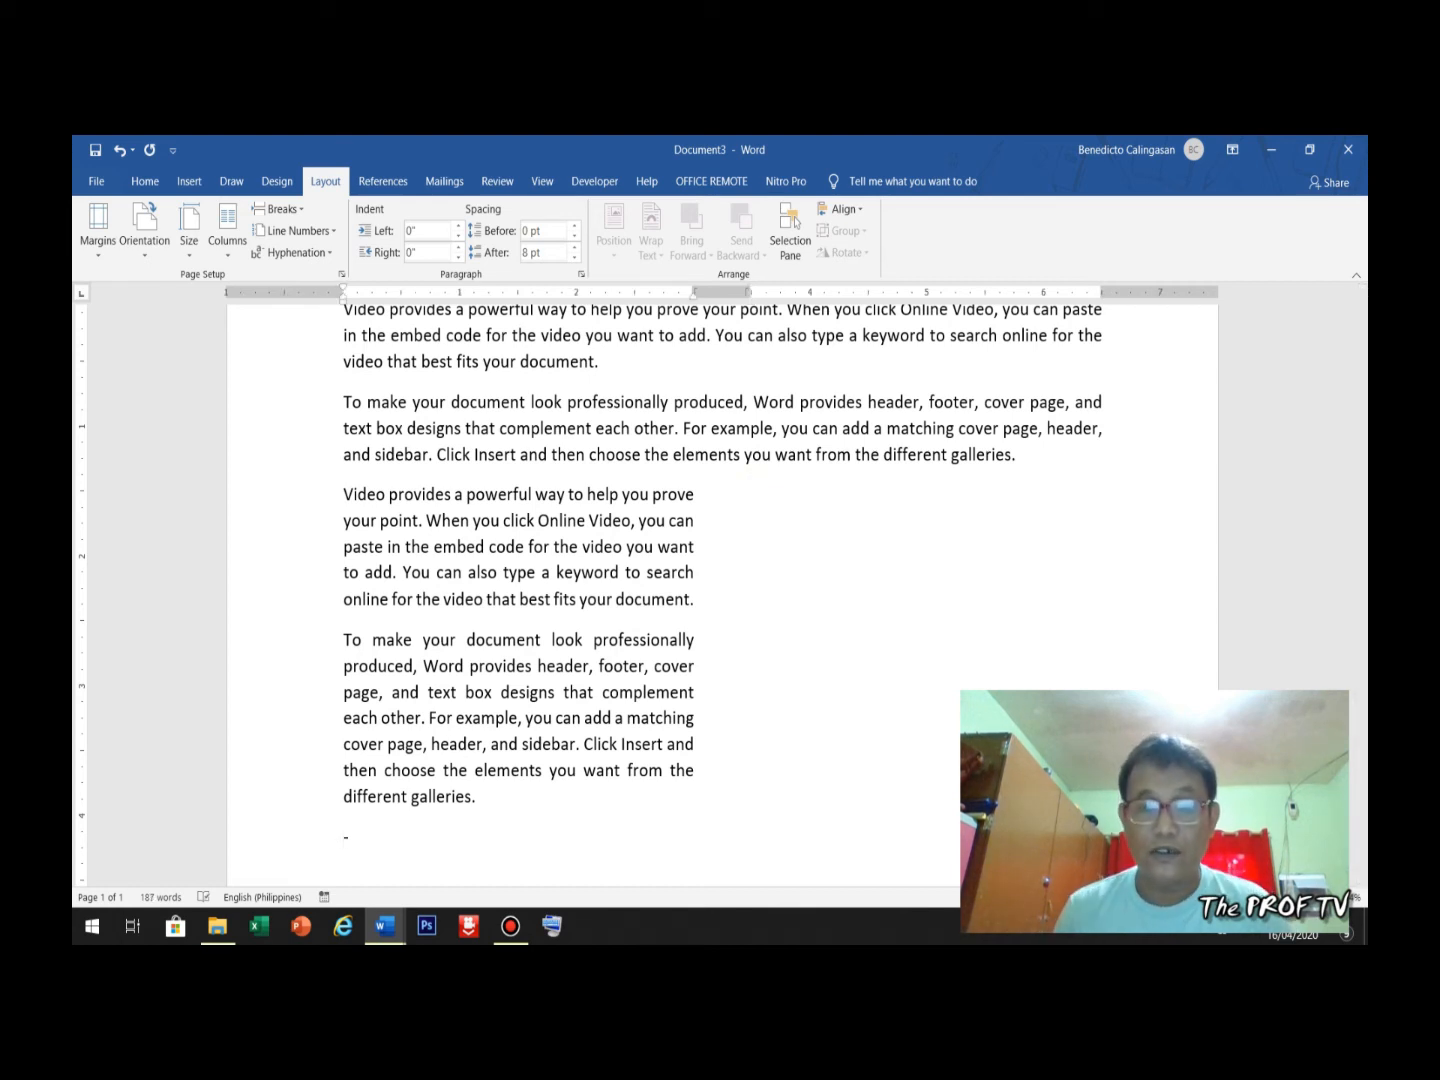
key(ctrl+z)
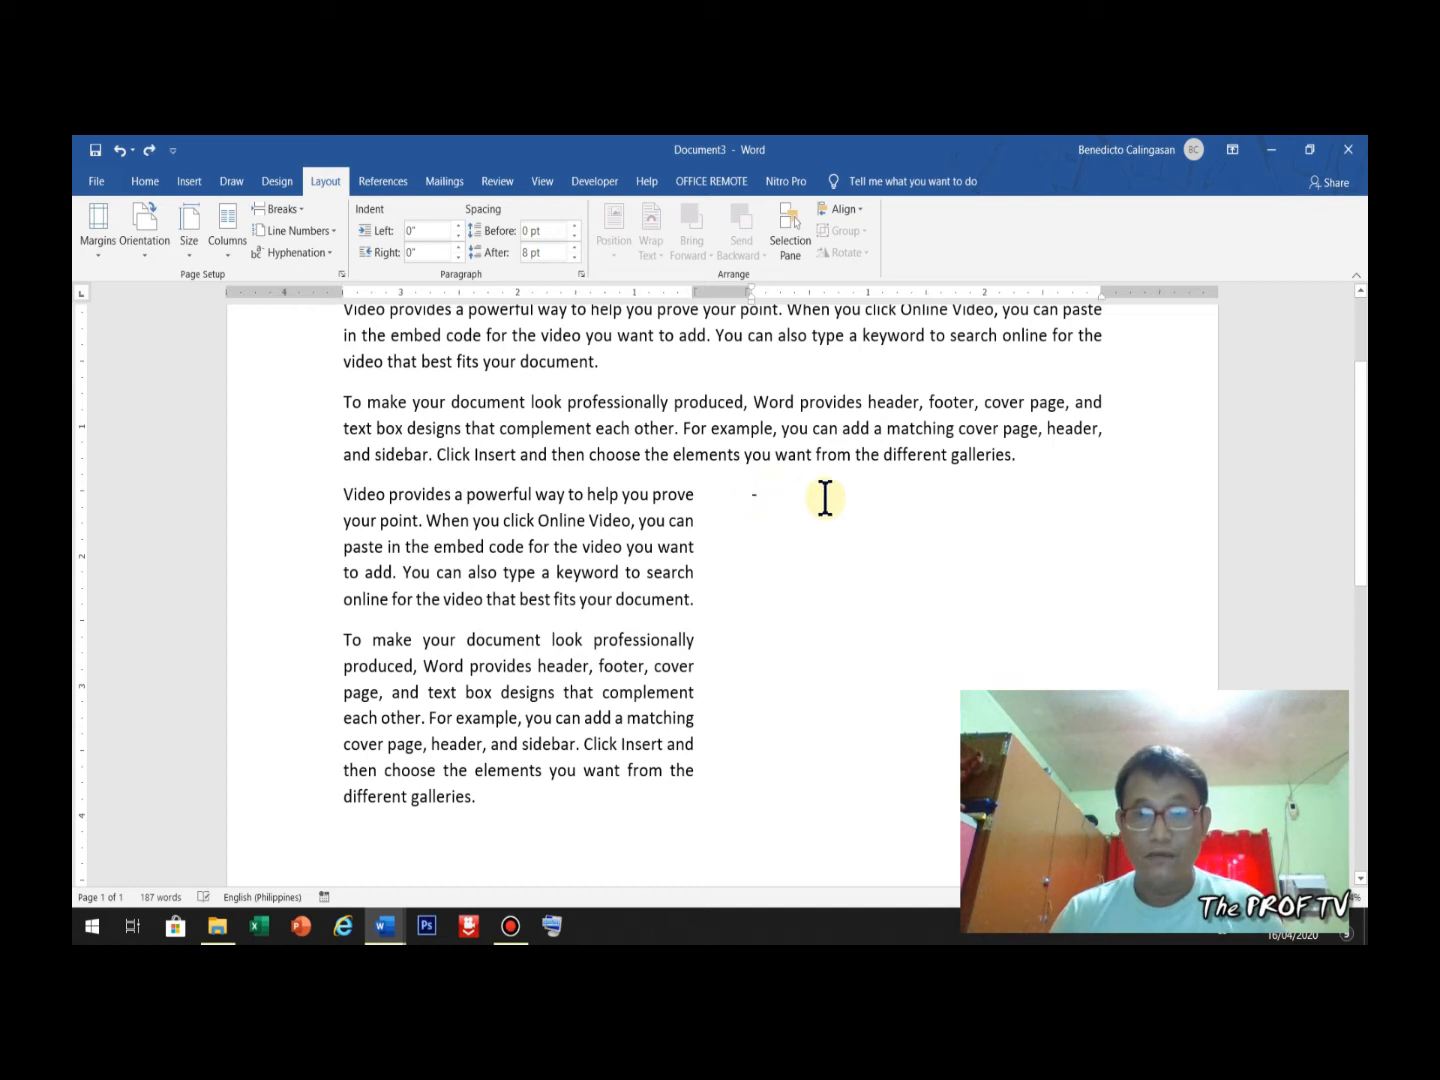
key(BackSpace)
Step: Generate two sample paragraphs in the second column with =RAND(2)
text(=)
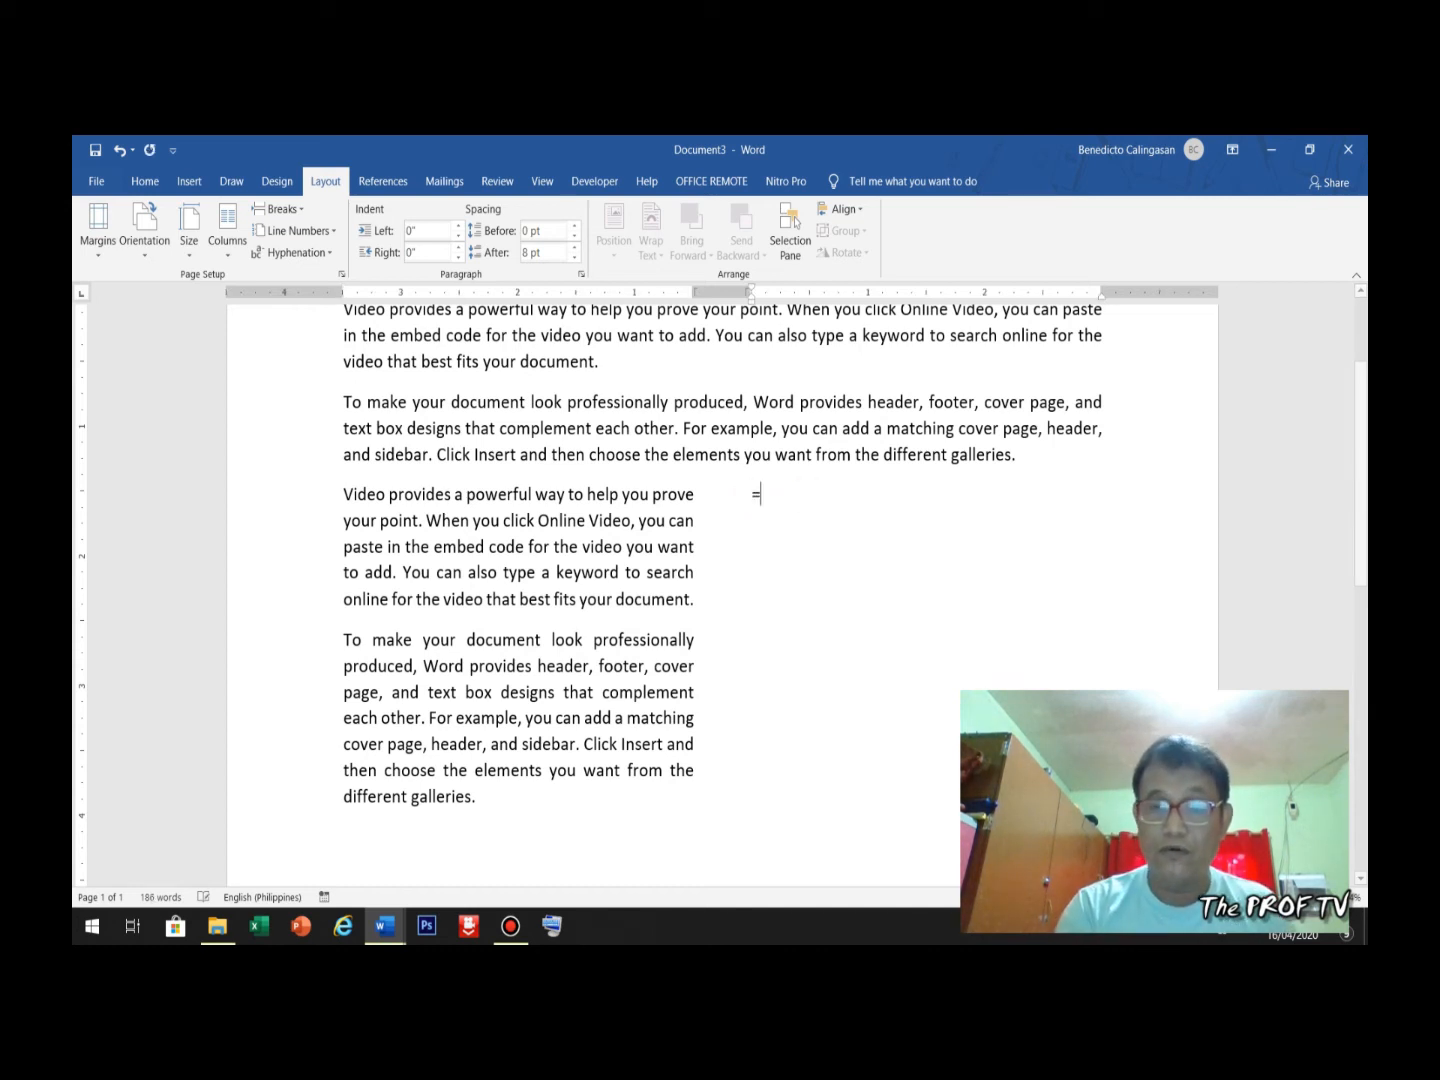
text(RAN)
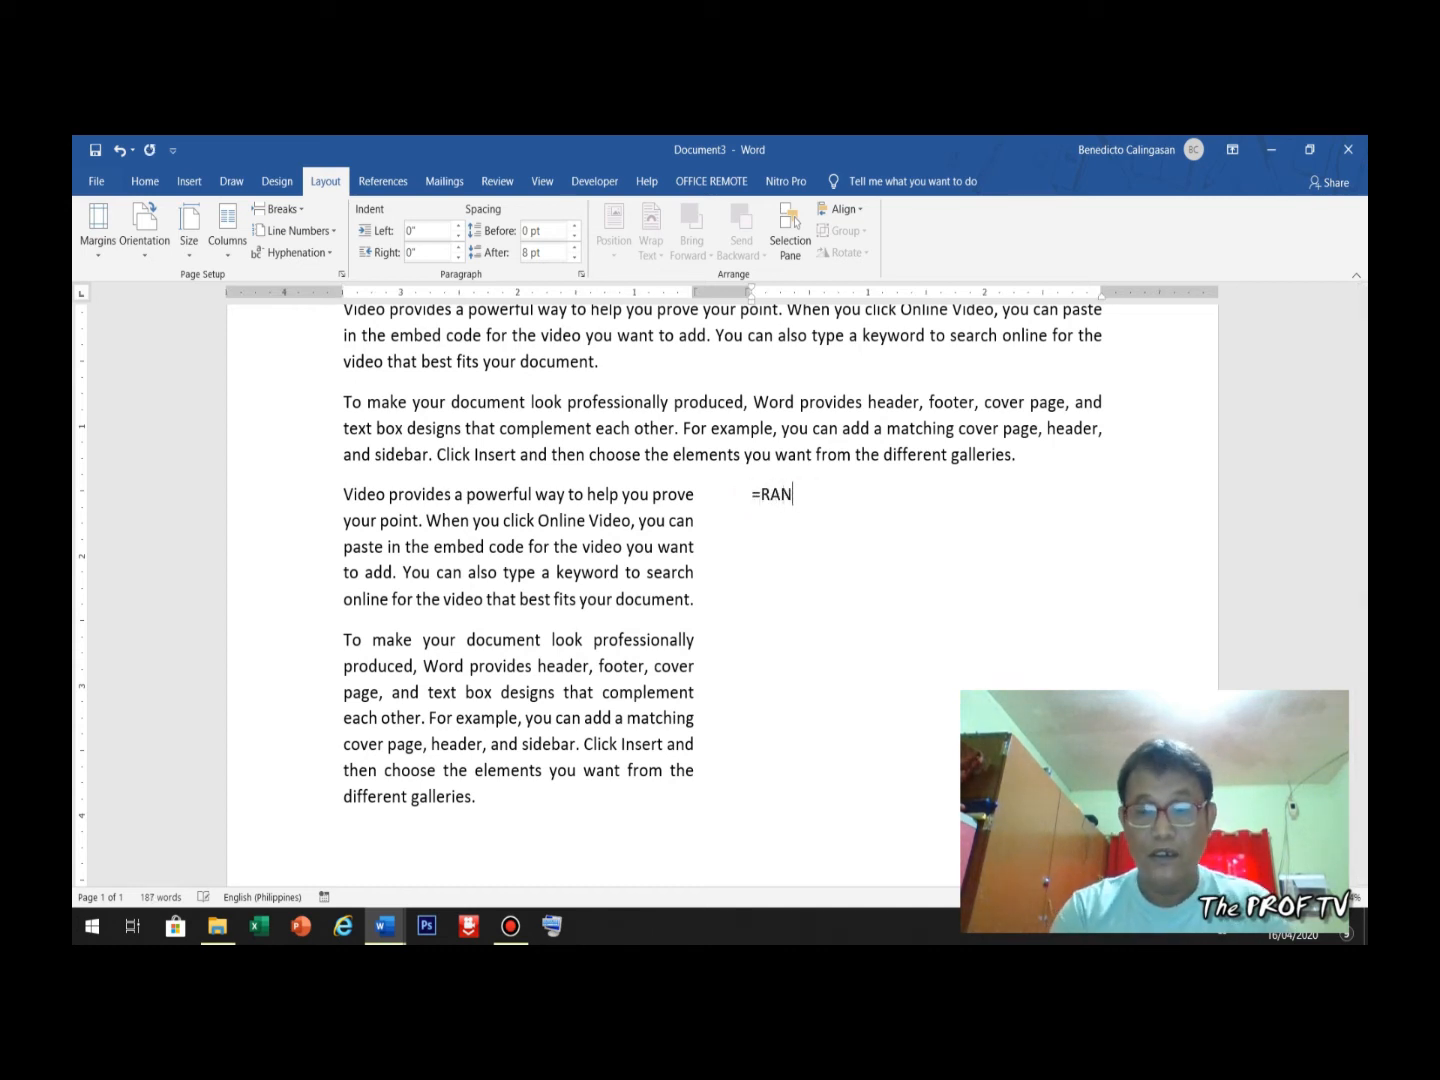
text(D()
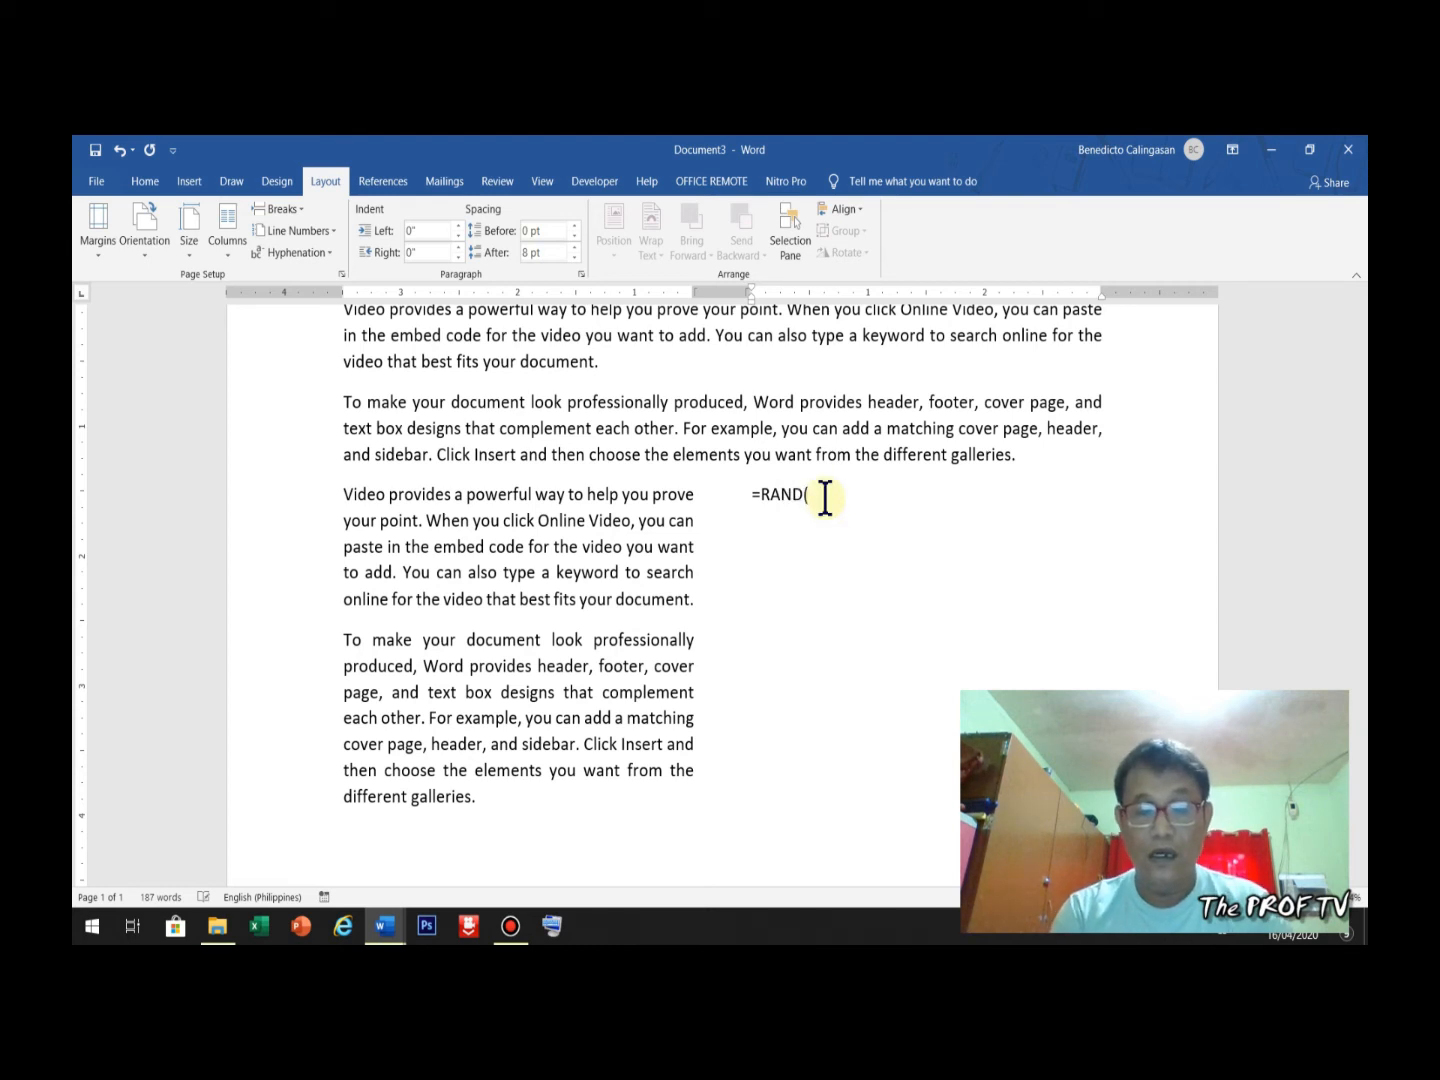
text(2,)
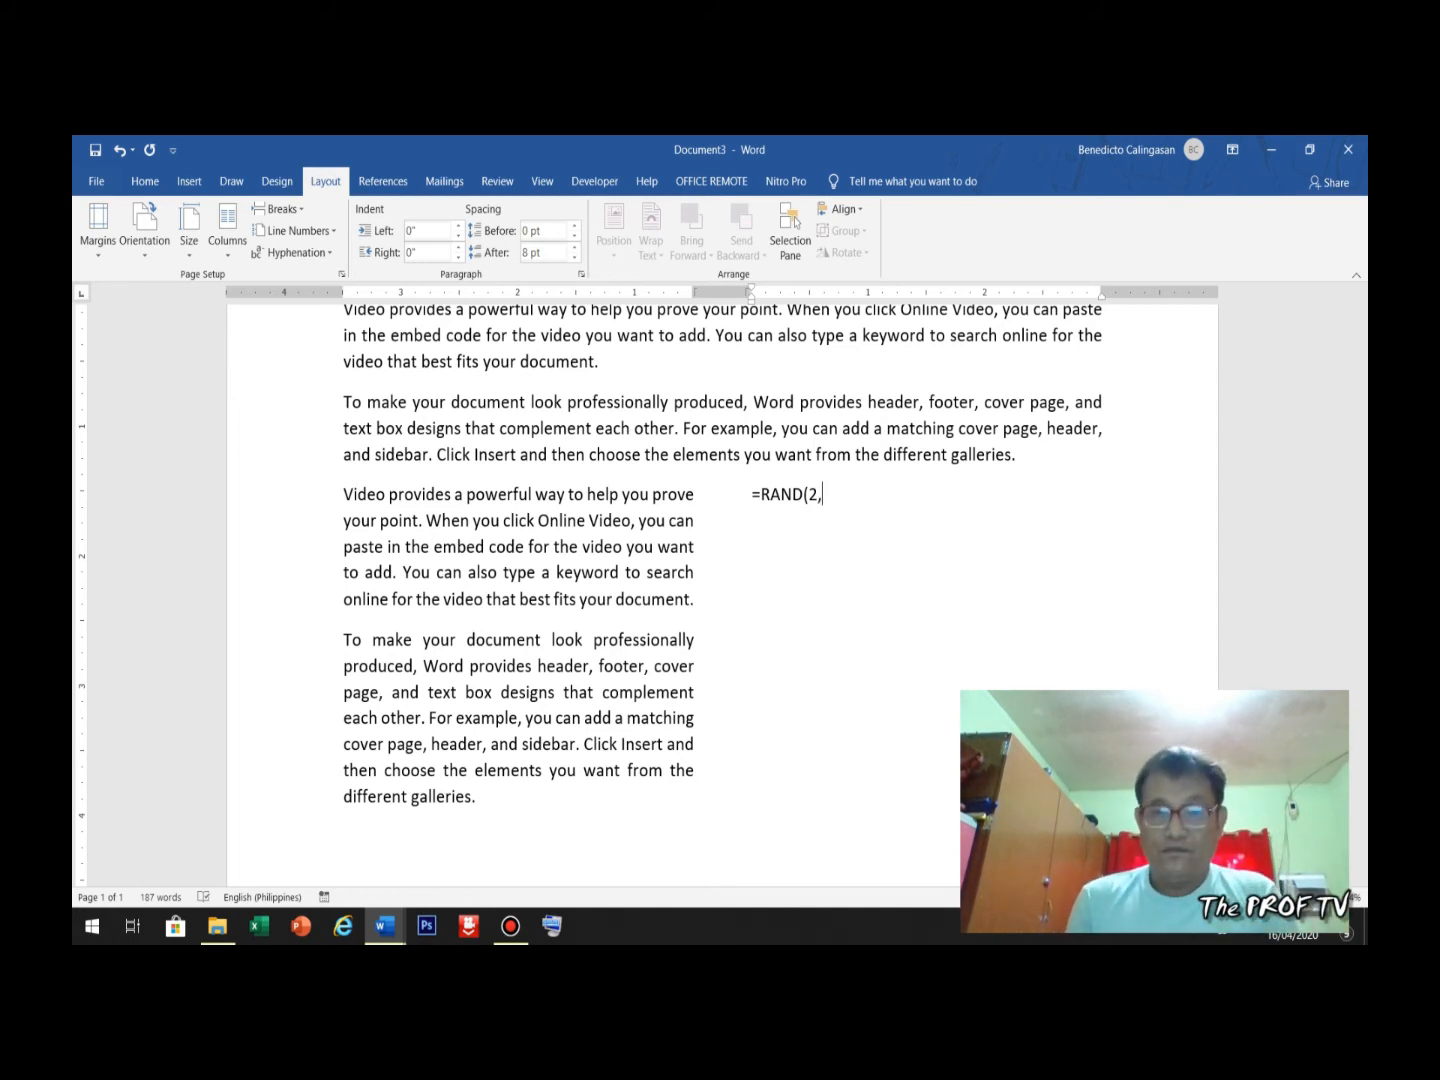
key(BackSpace)
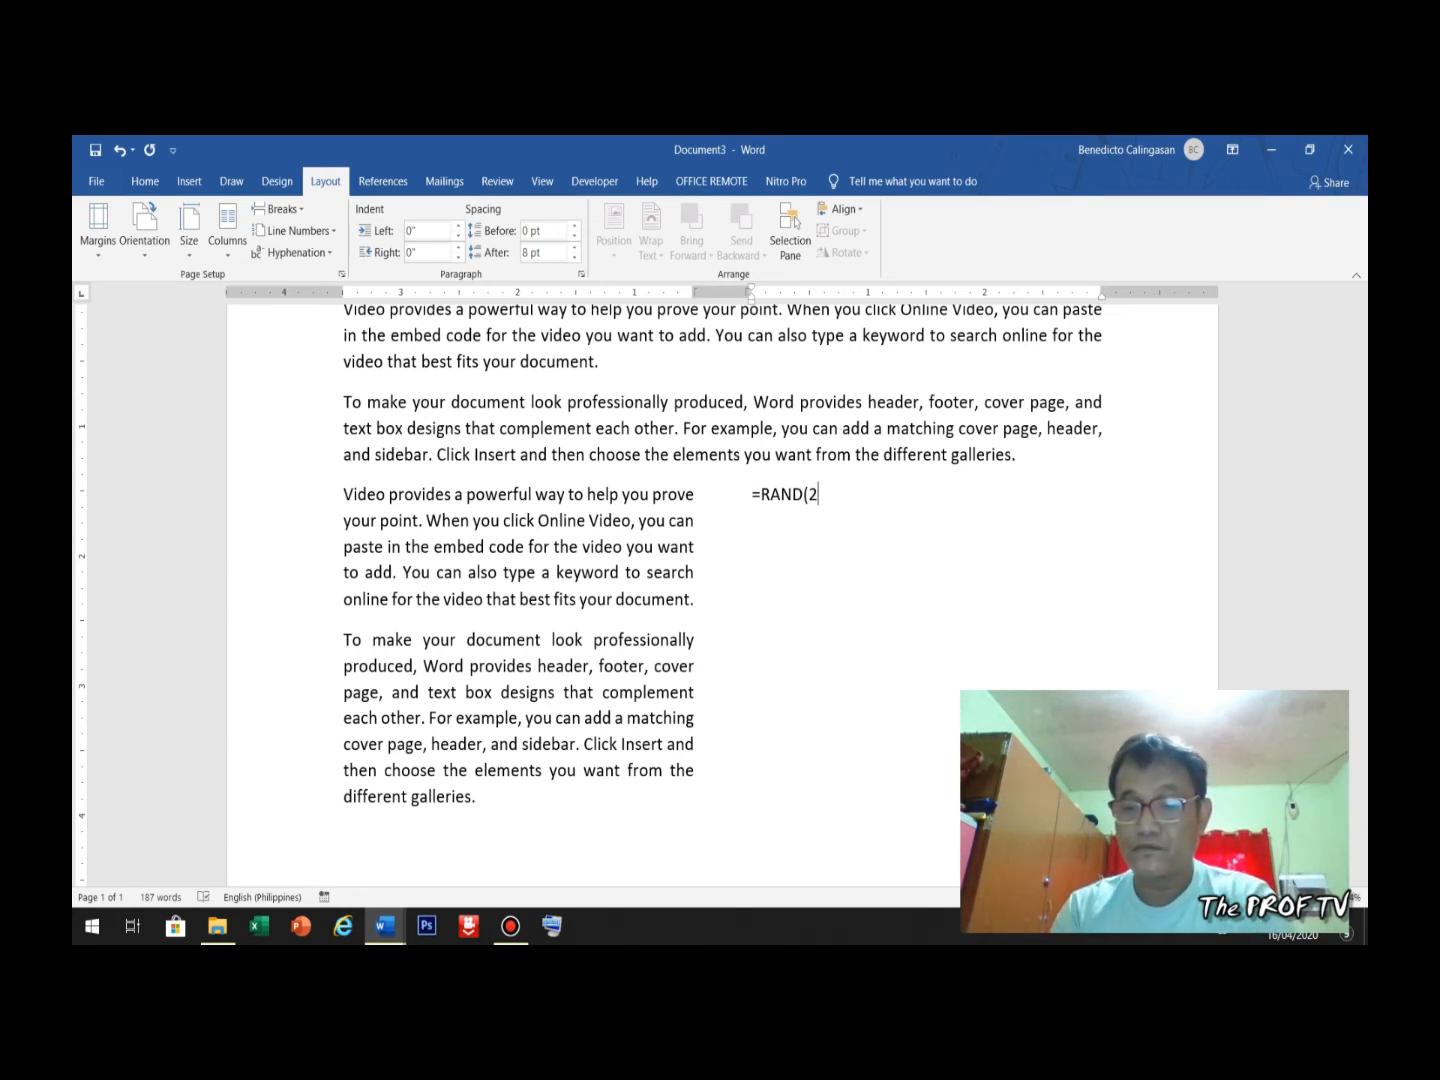
text())
key(Return)
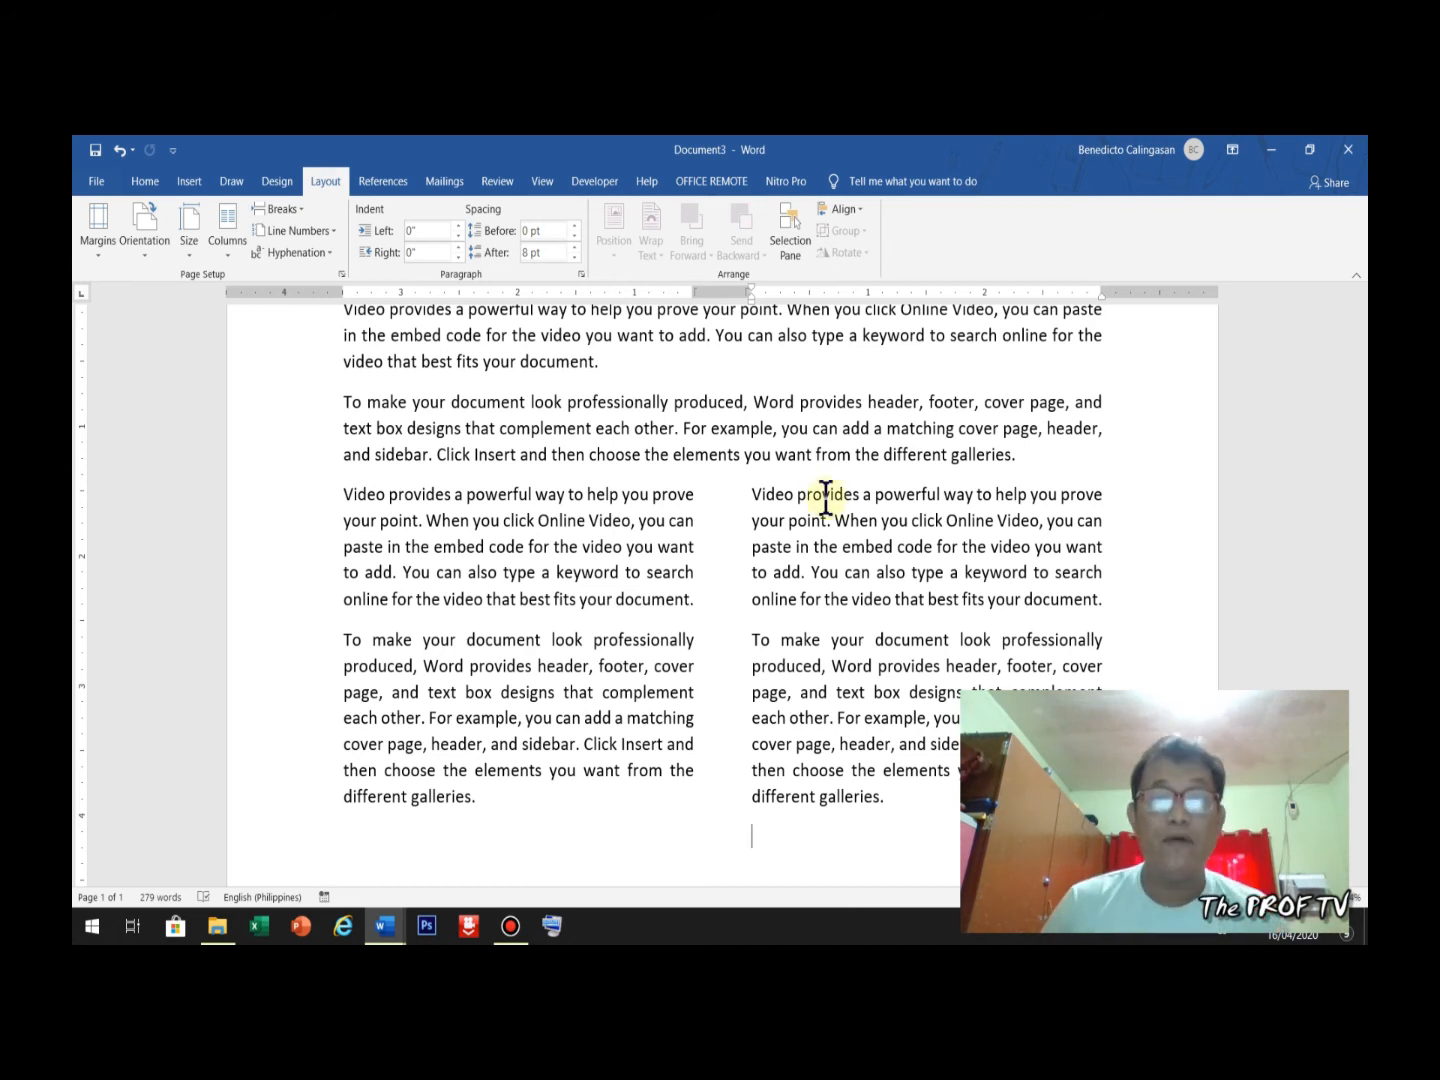
Step: Insert a Continuous section break below the two-column text and set the new section to one column
scroll(822, 490, down, 3)
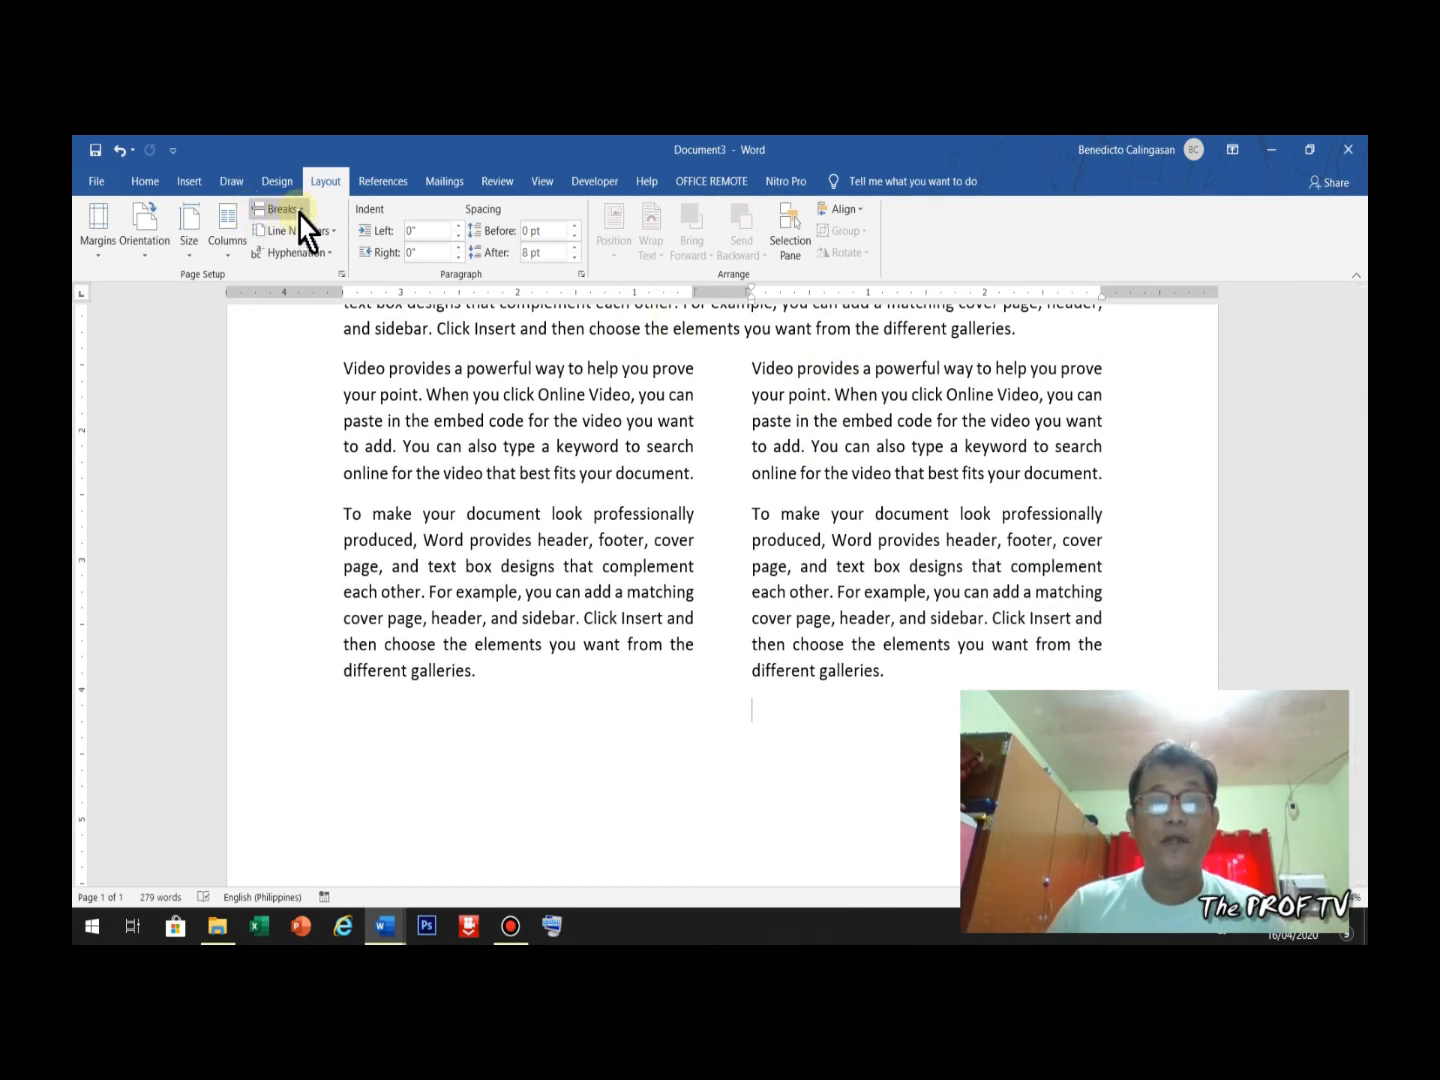
click(299, 211)
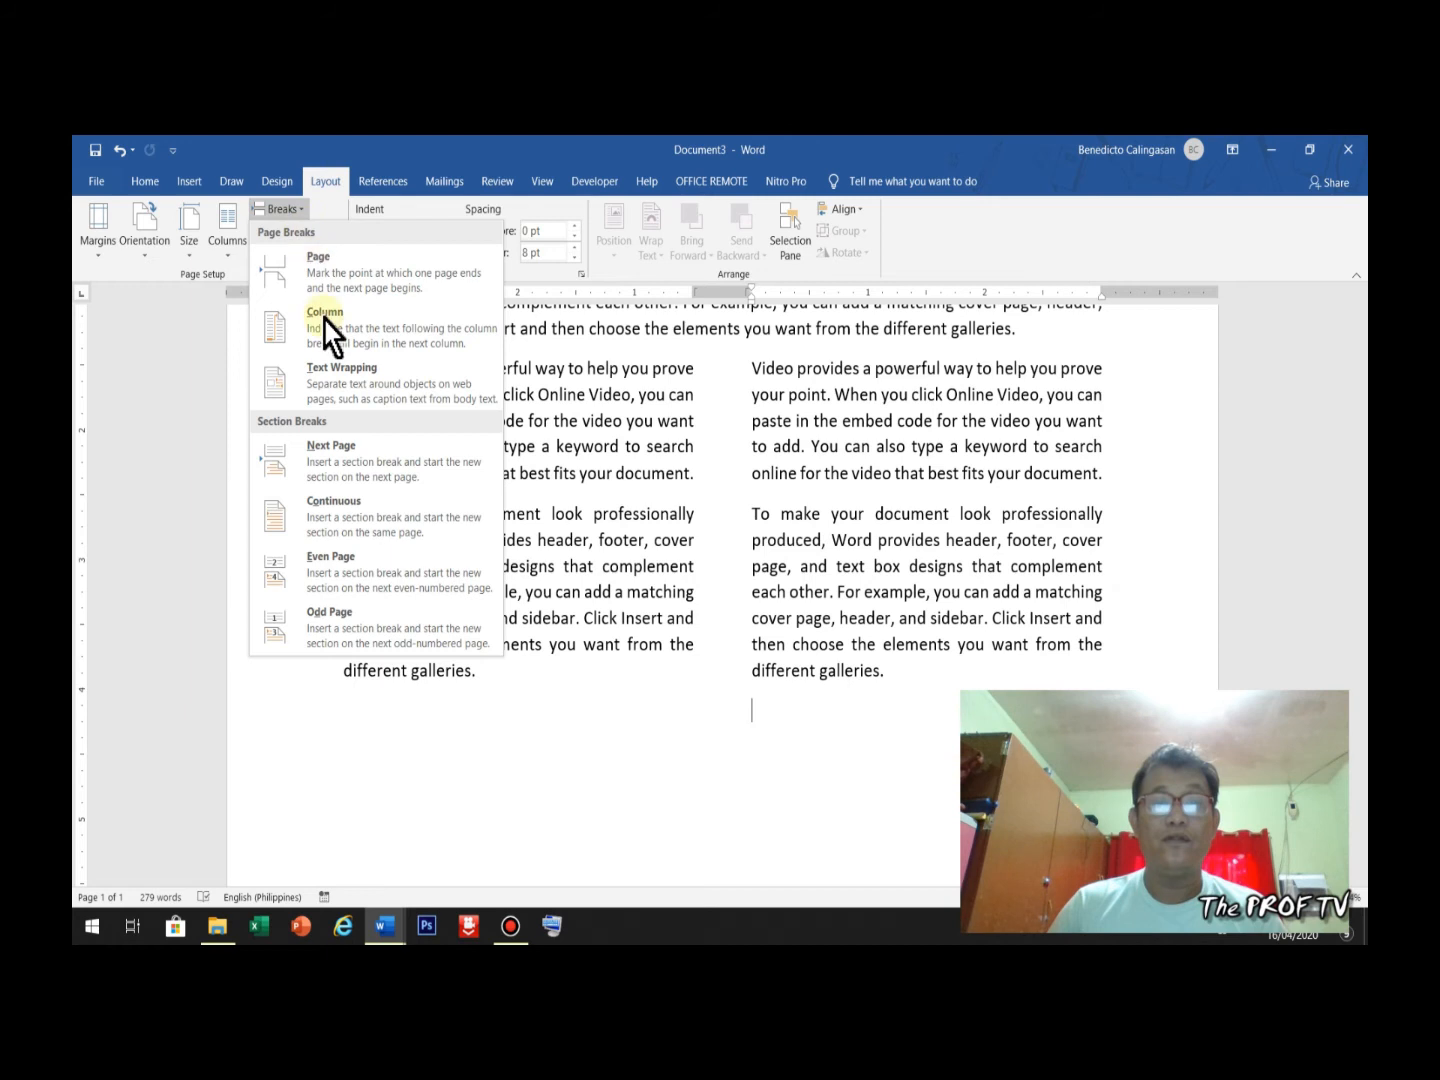
click(368, 512)
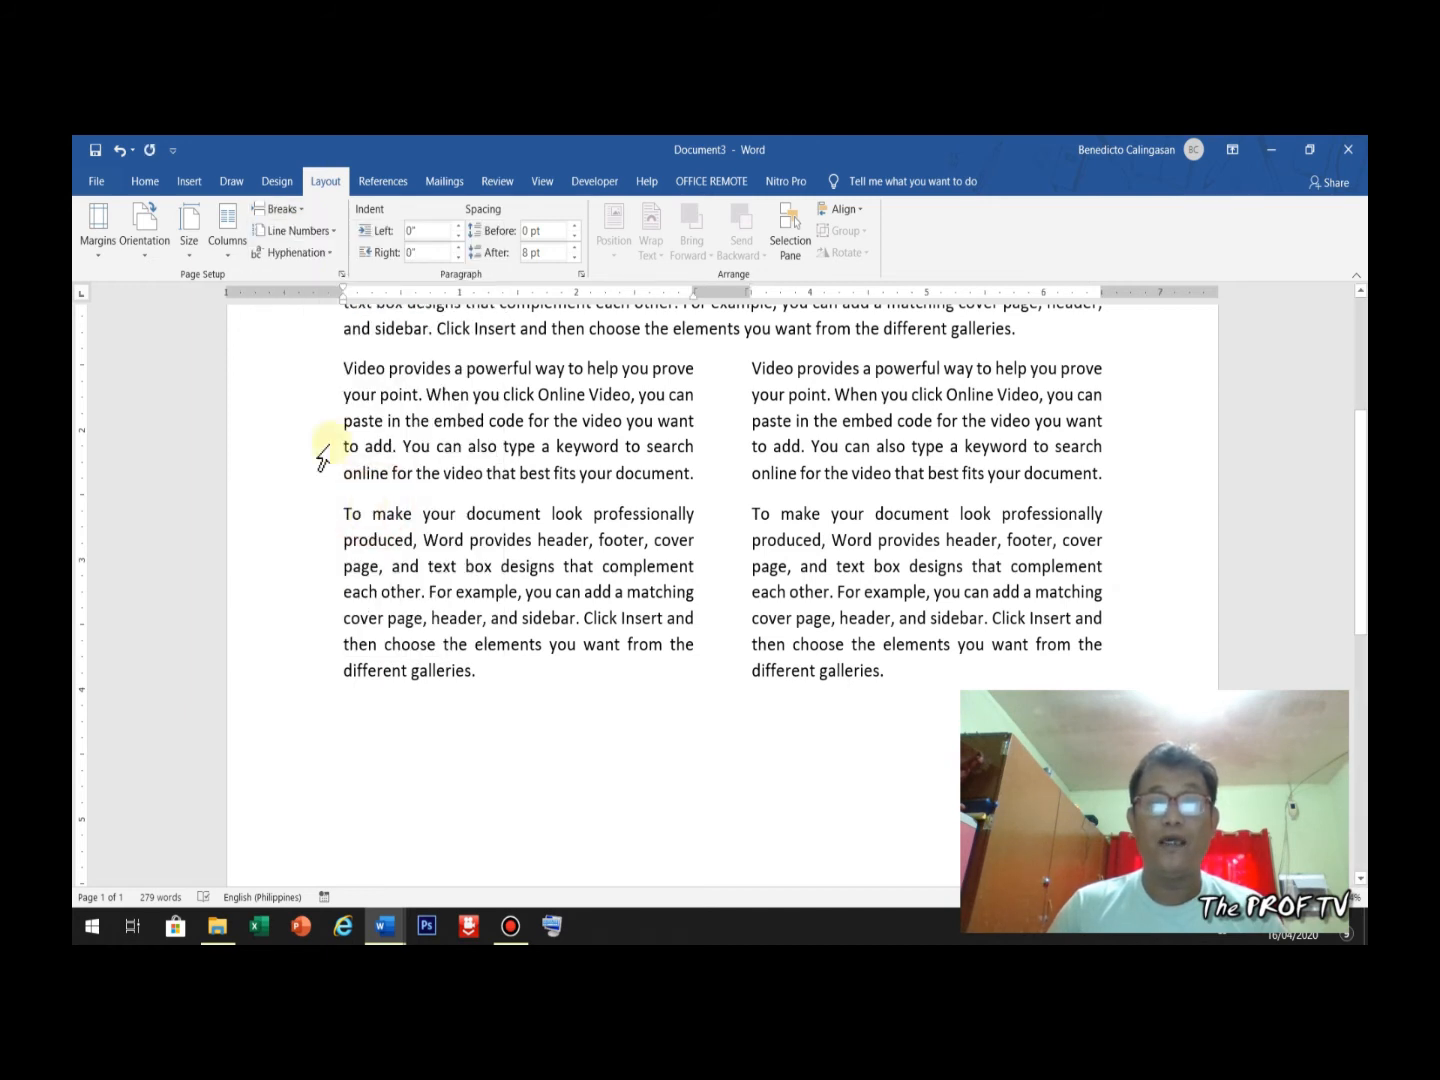
click(230, 257)
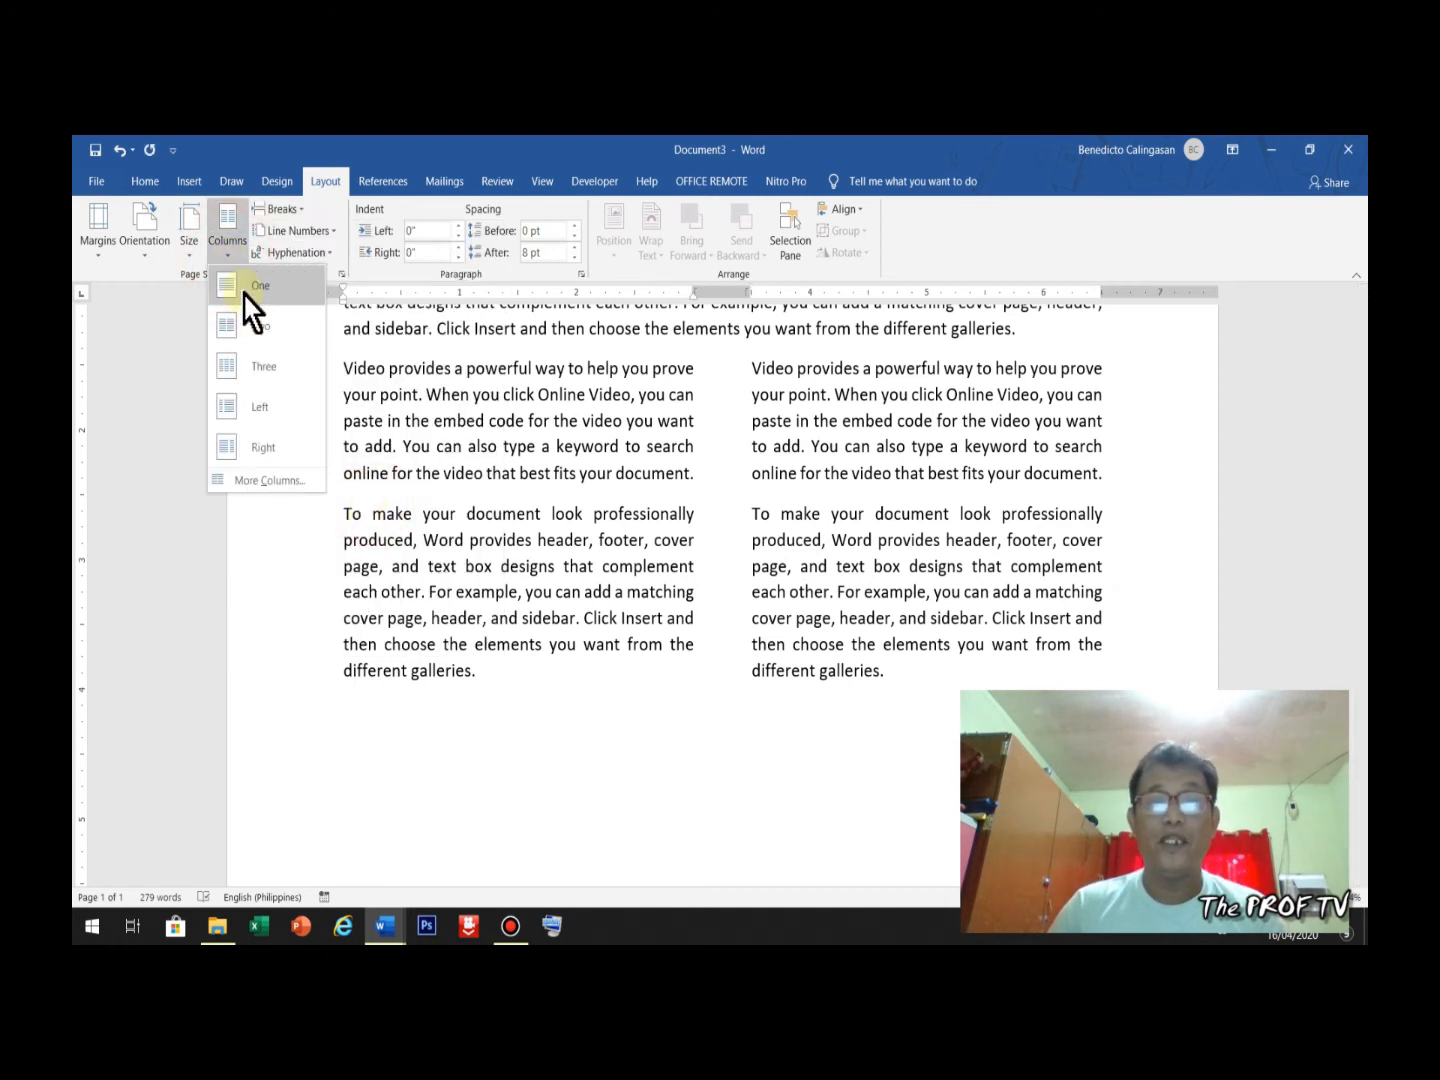
click(243, 291)
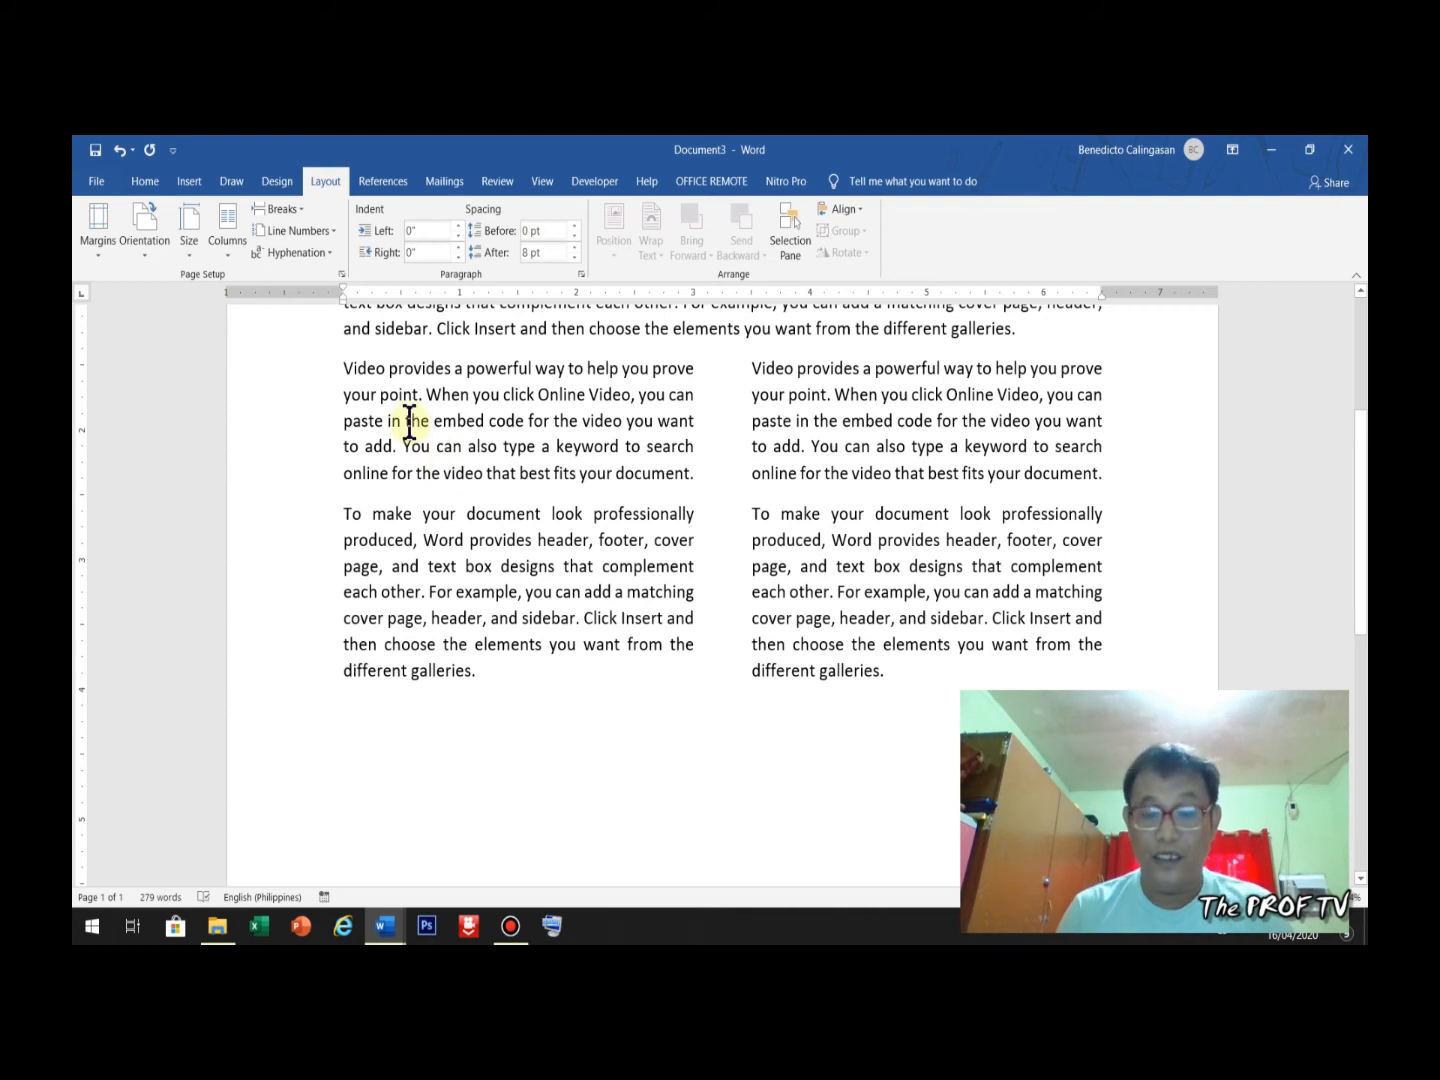
Step: Generate one full-width sample paragraph in the new one-column section with =RAND(1)
text(=RAND)
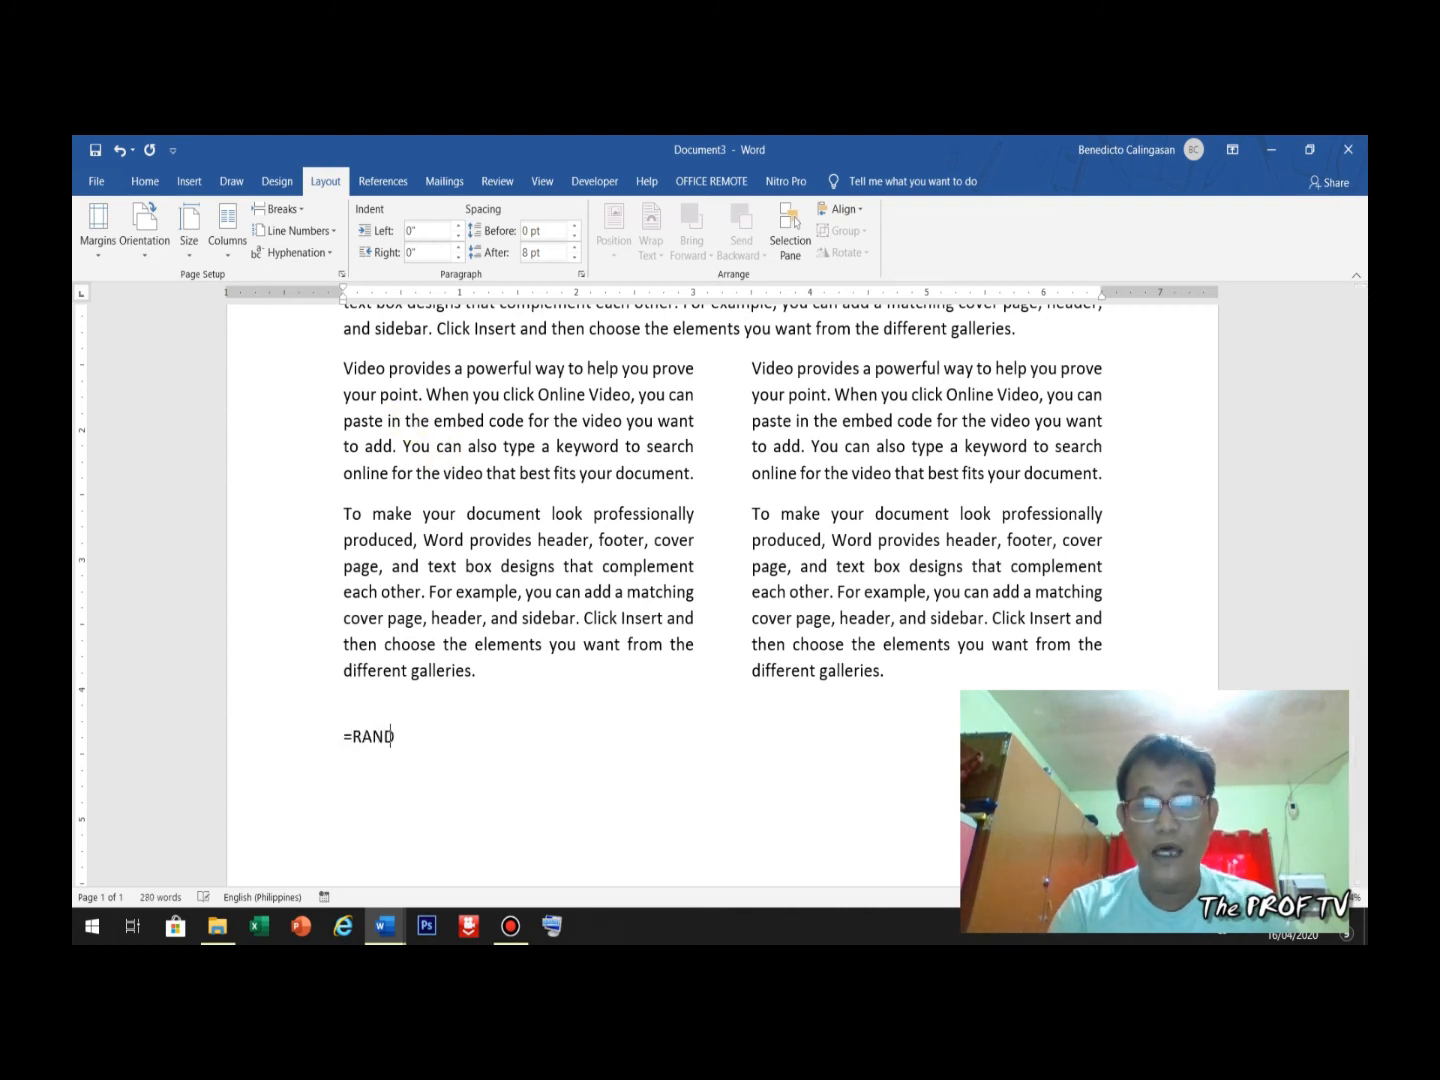
text(()
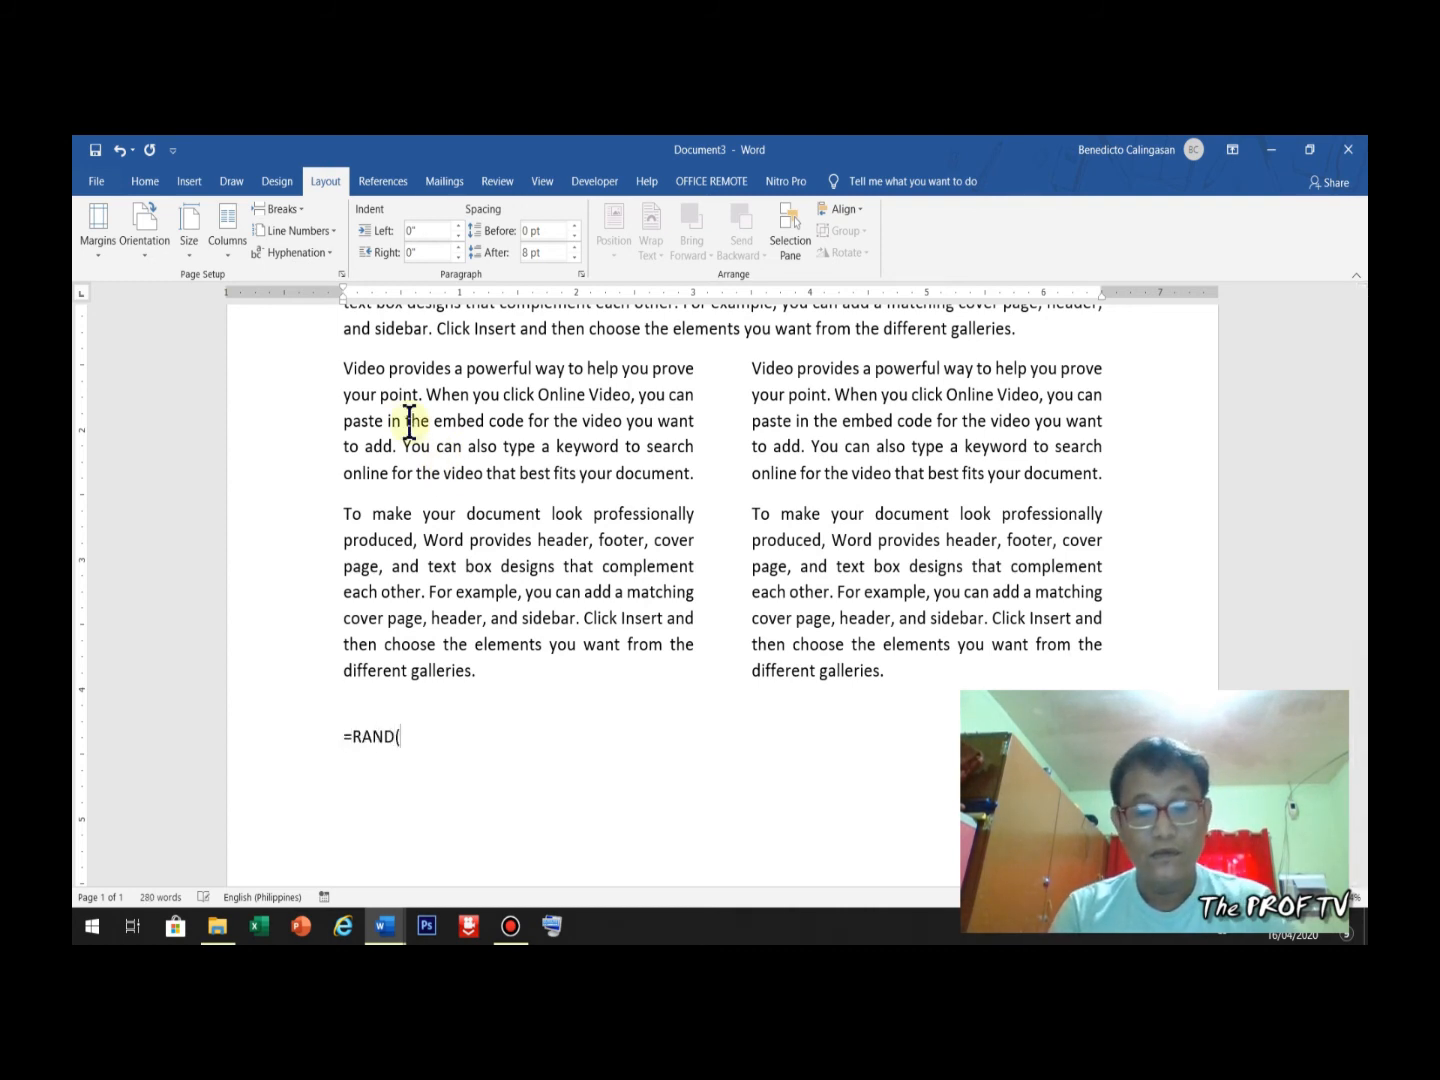
text(1))
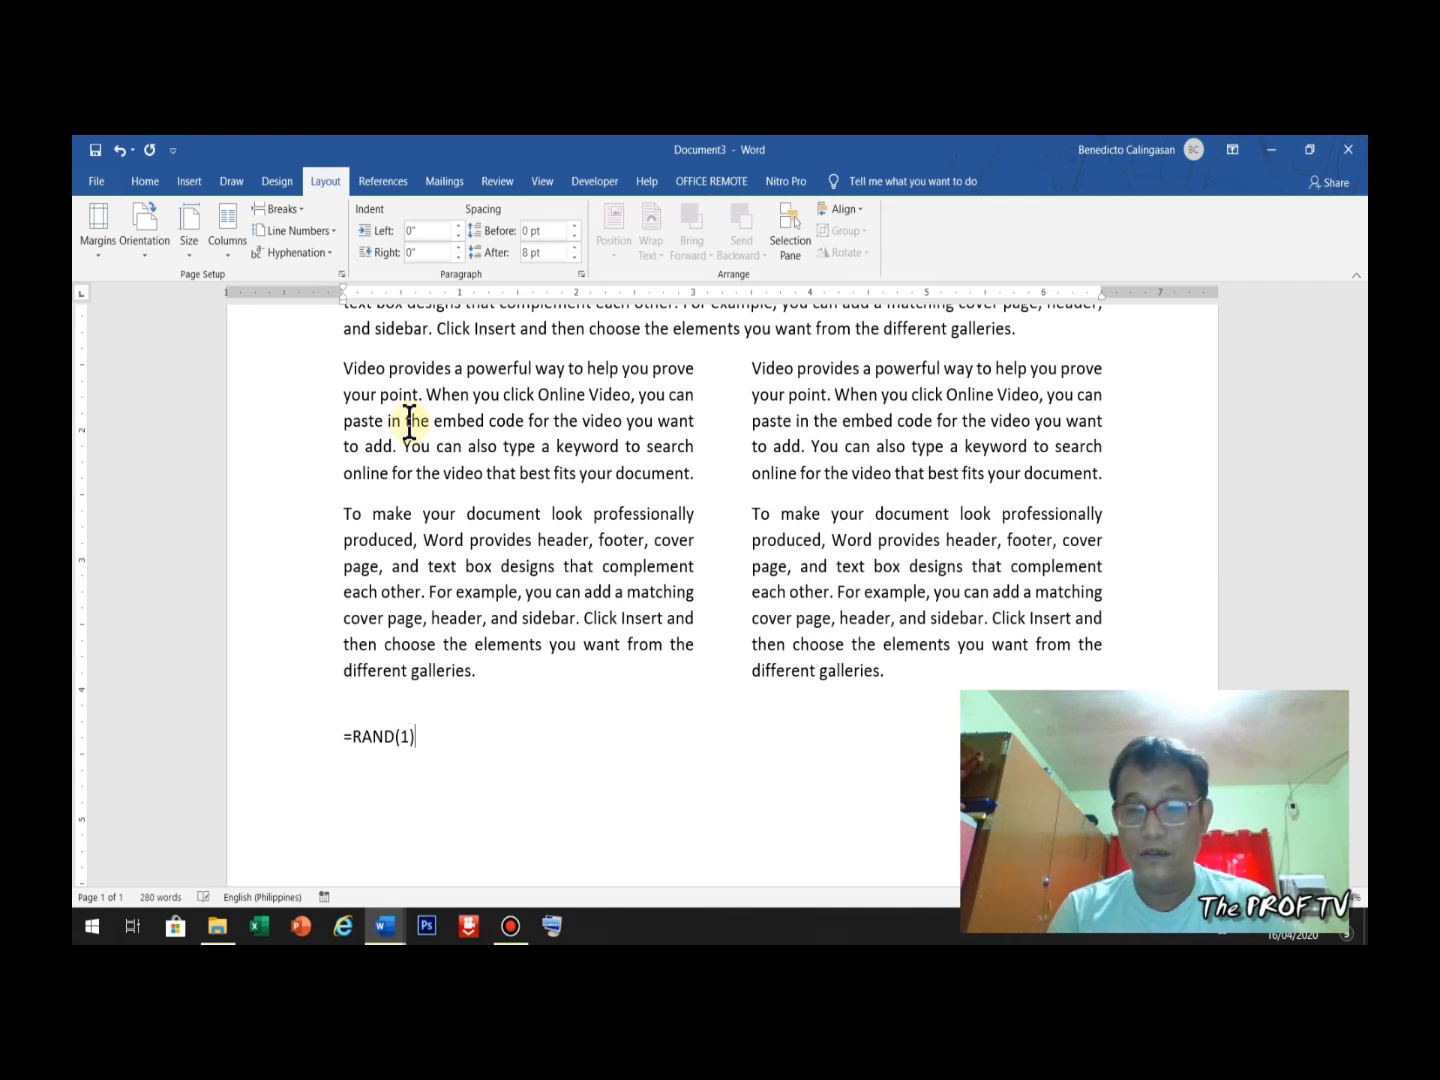
key(Return)
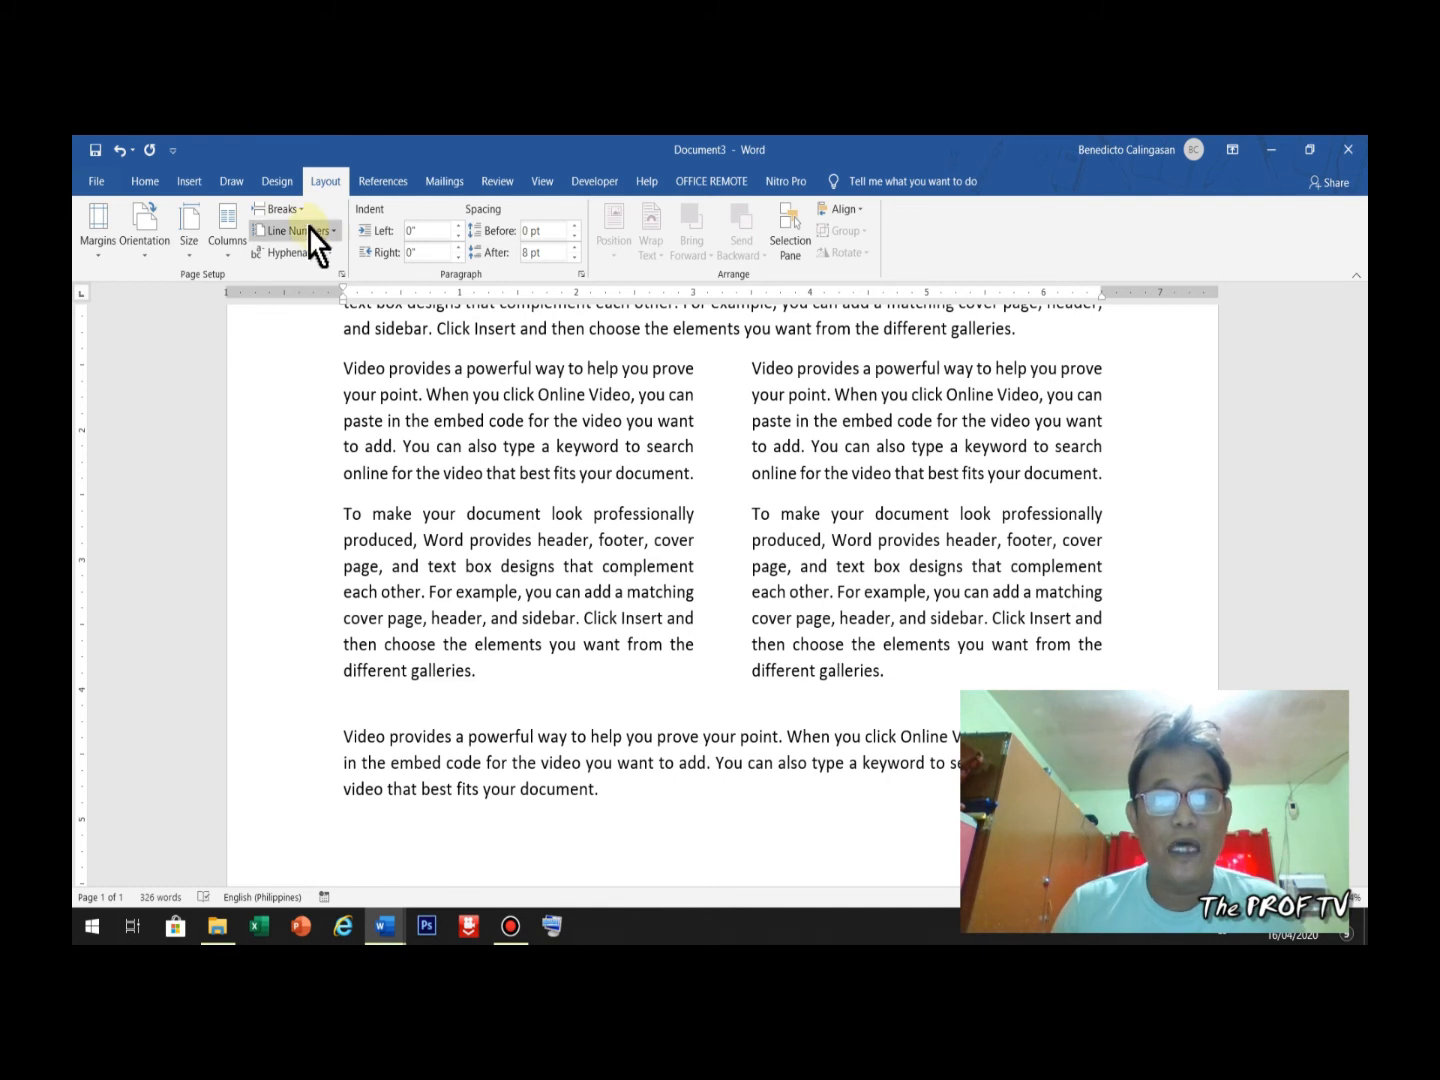
Step: Insert a Continuous section break below the full-width paragraph and set the new section to three columns
click(290, 209)
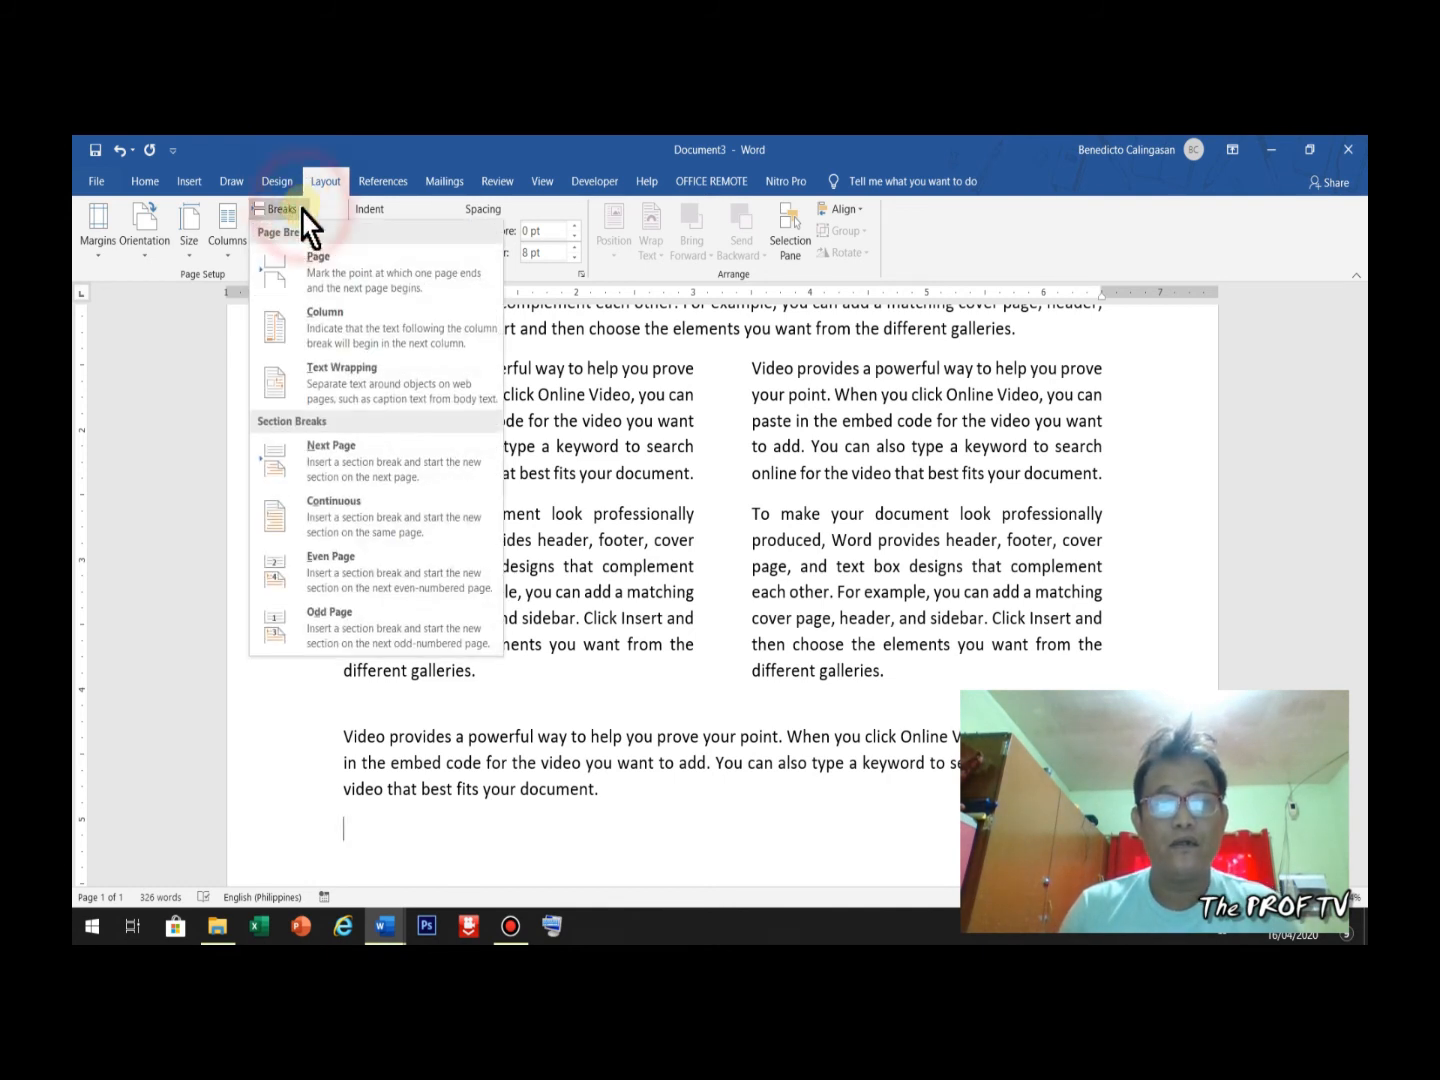
click(415, 520)
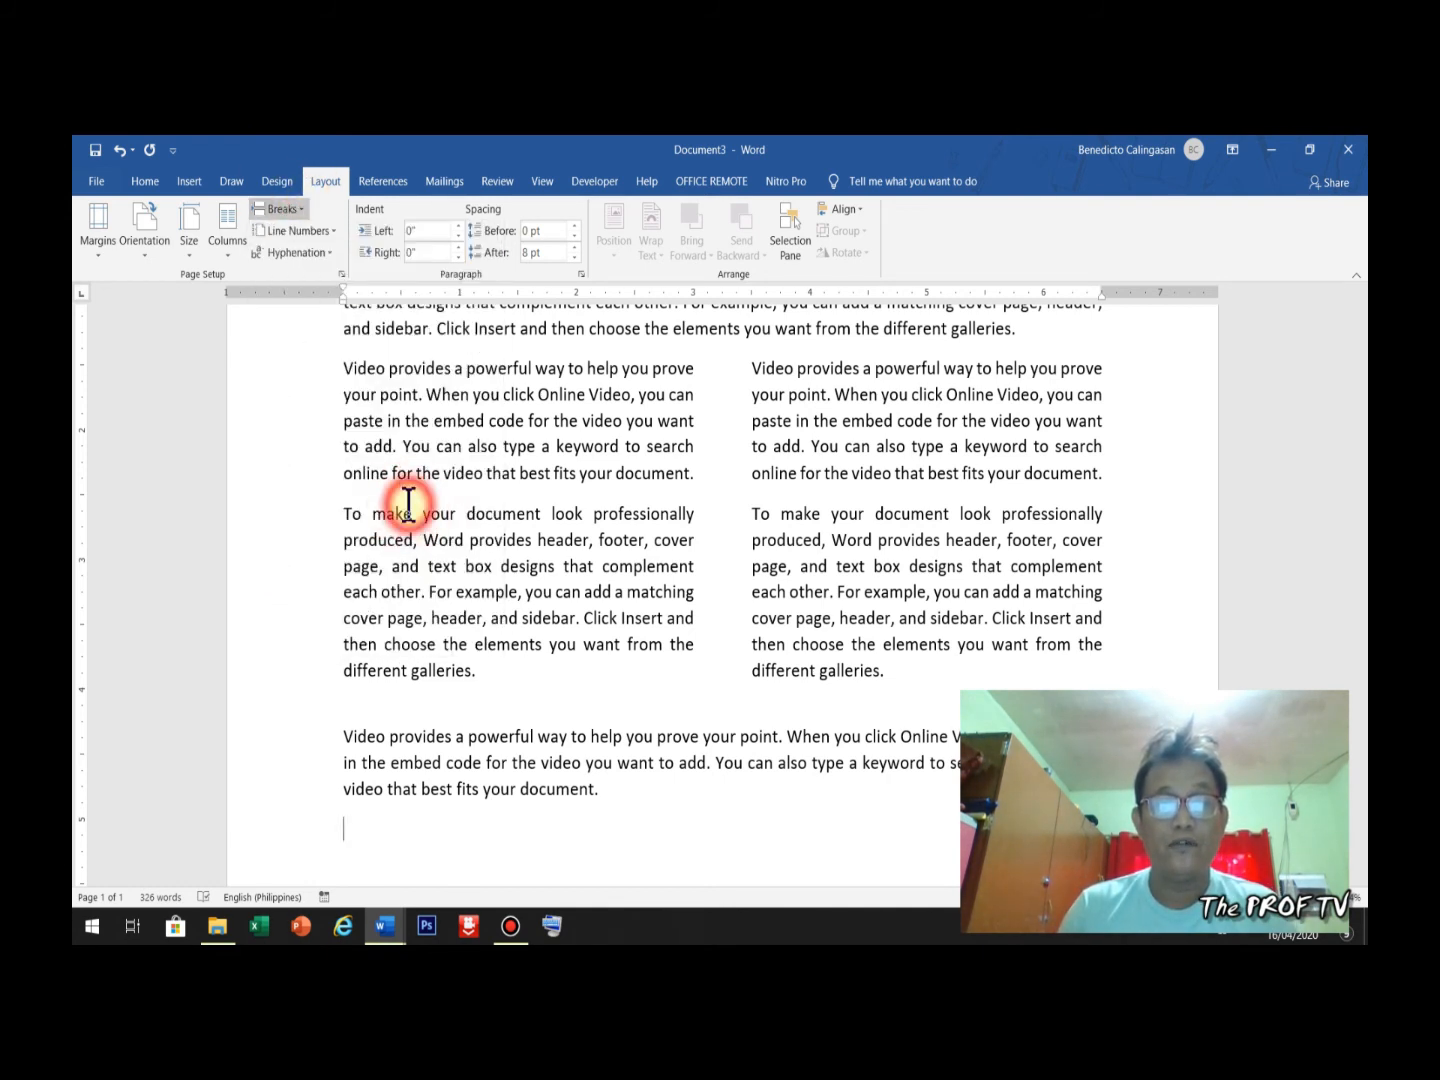
click(233, 249)
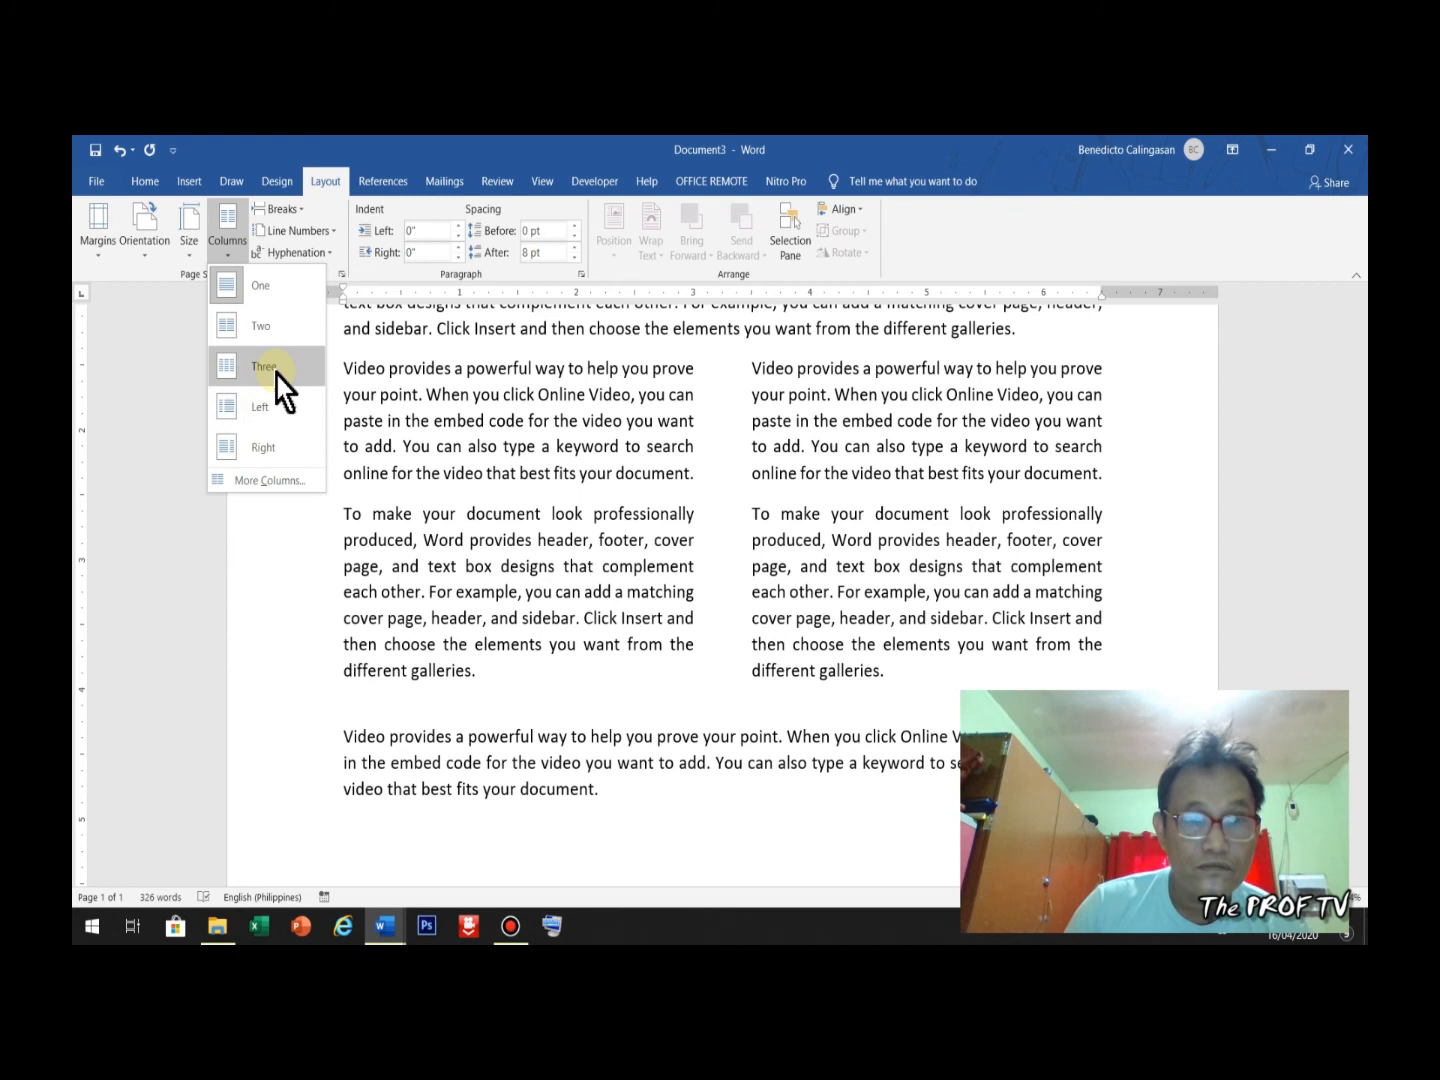
click(274, 374)
Step: Generate one sample paragraph in the first column of the three-column section with =RAND(1)
scroll(356, 384, down, 4)
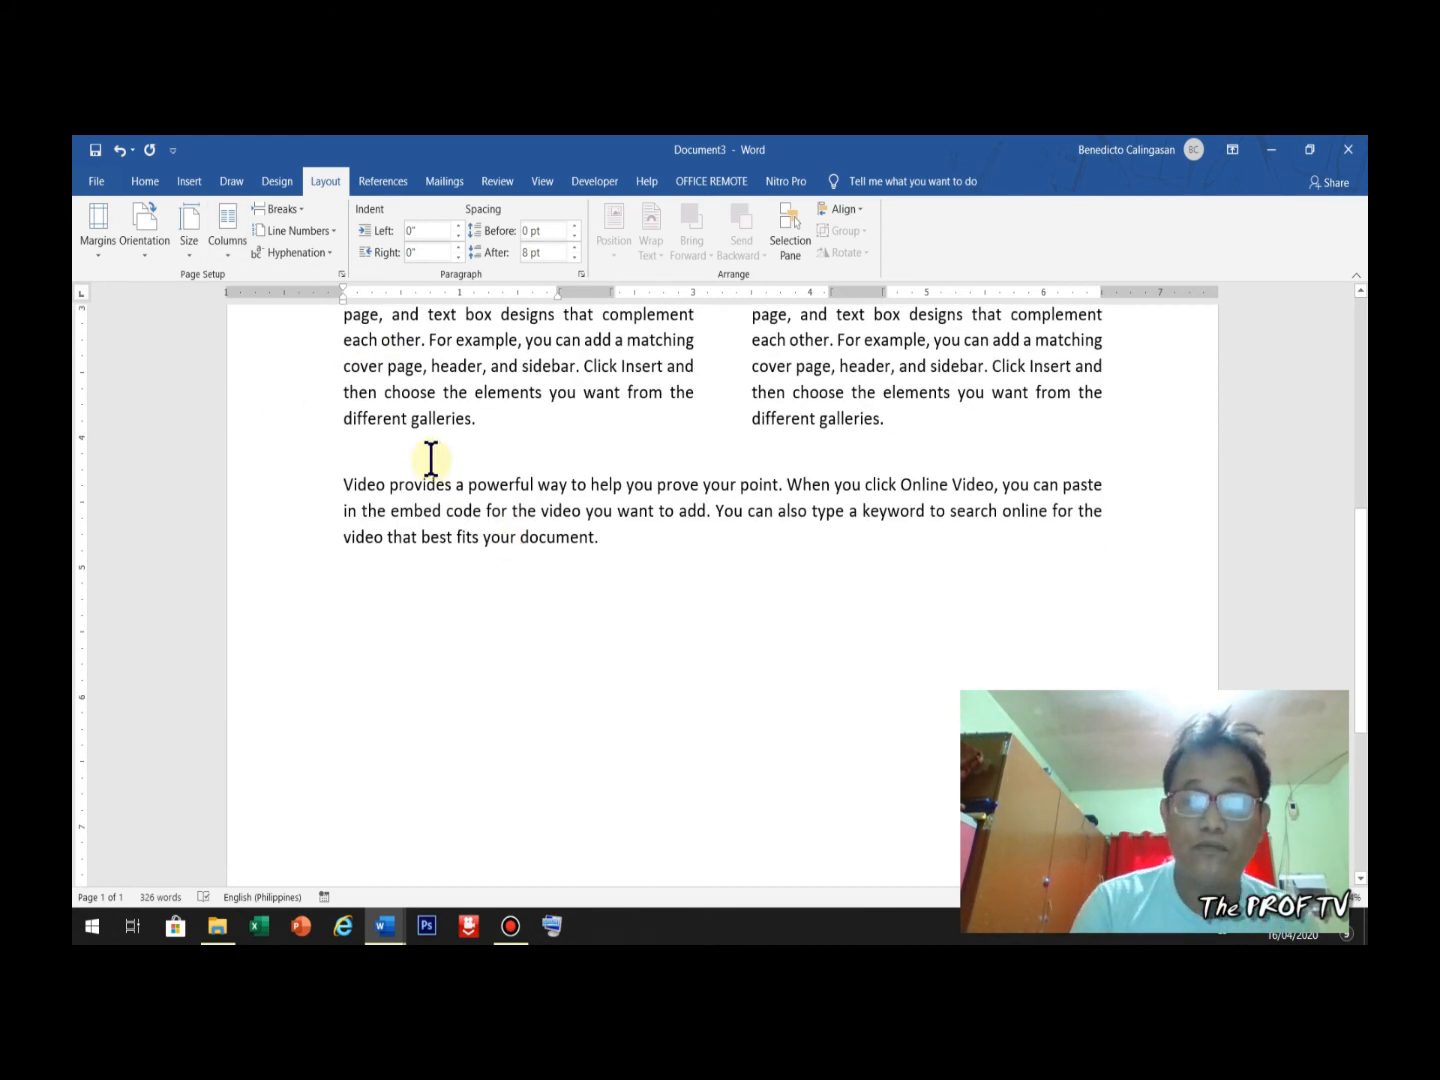
text(=)
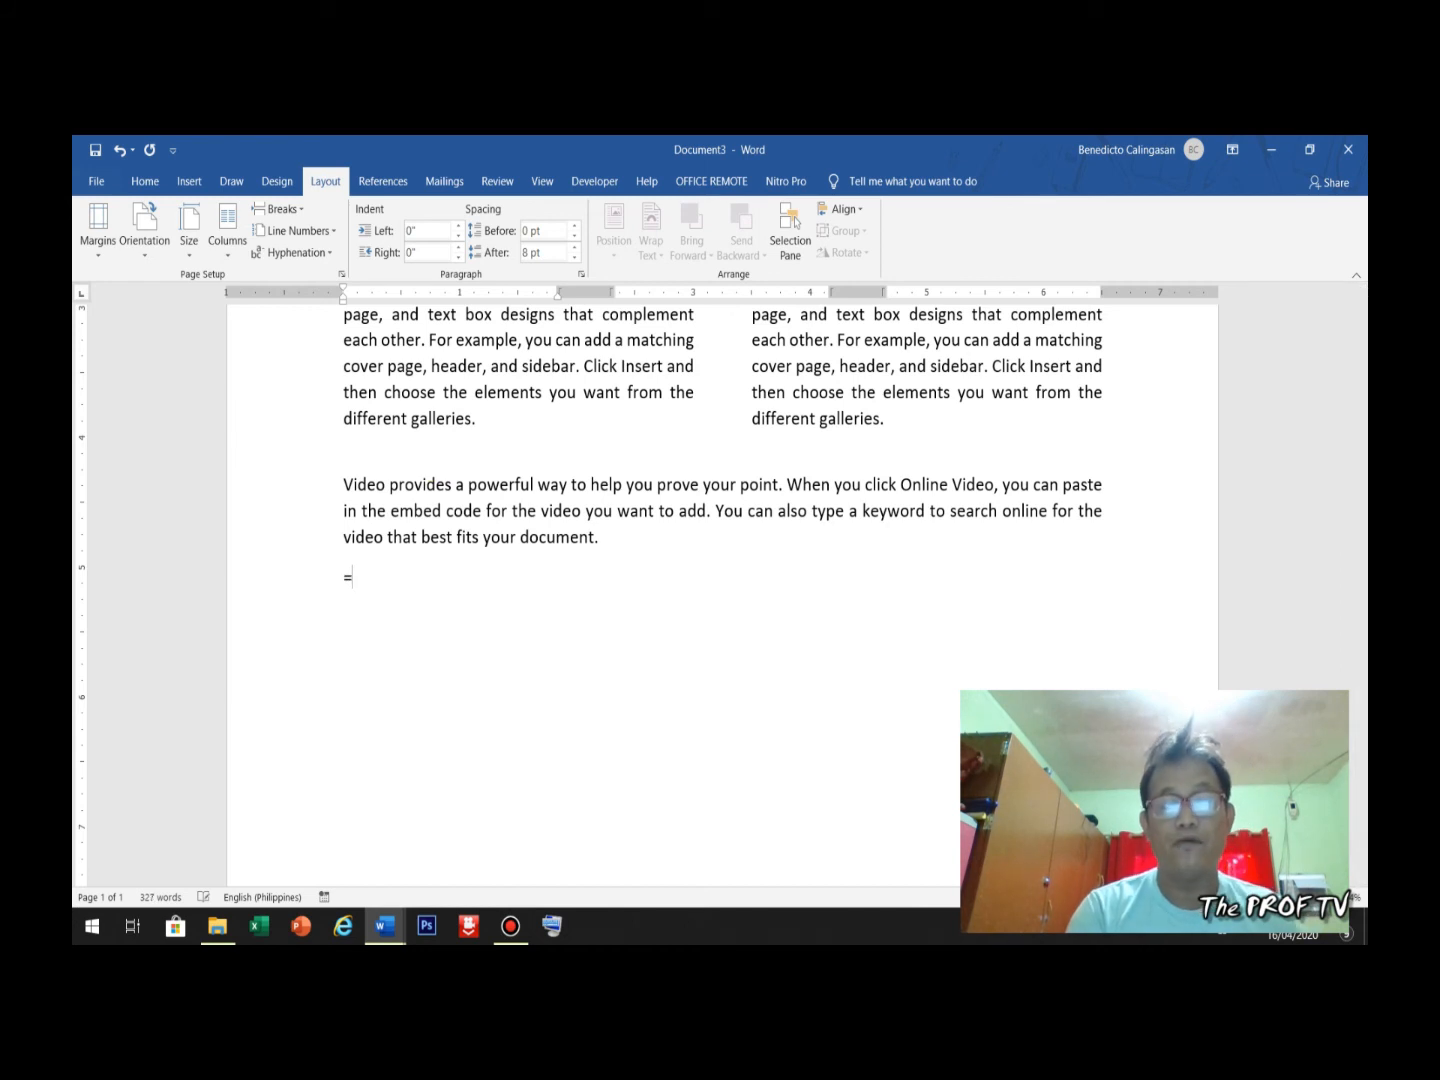
text(RAND)
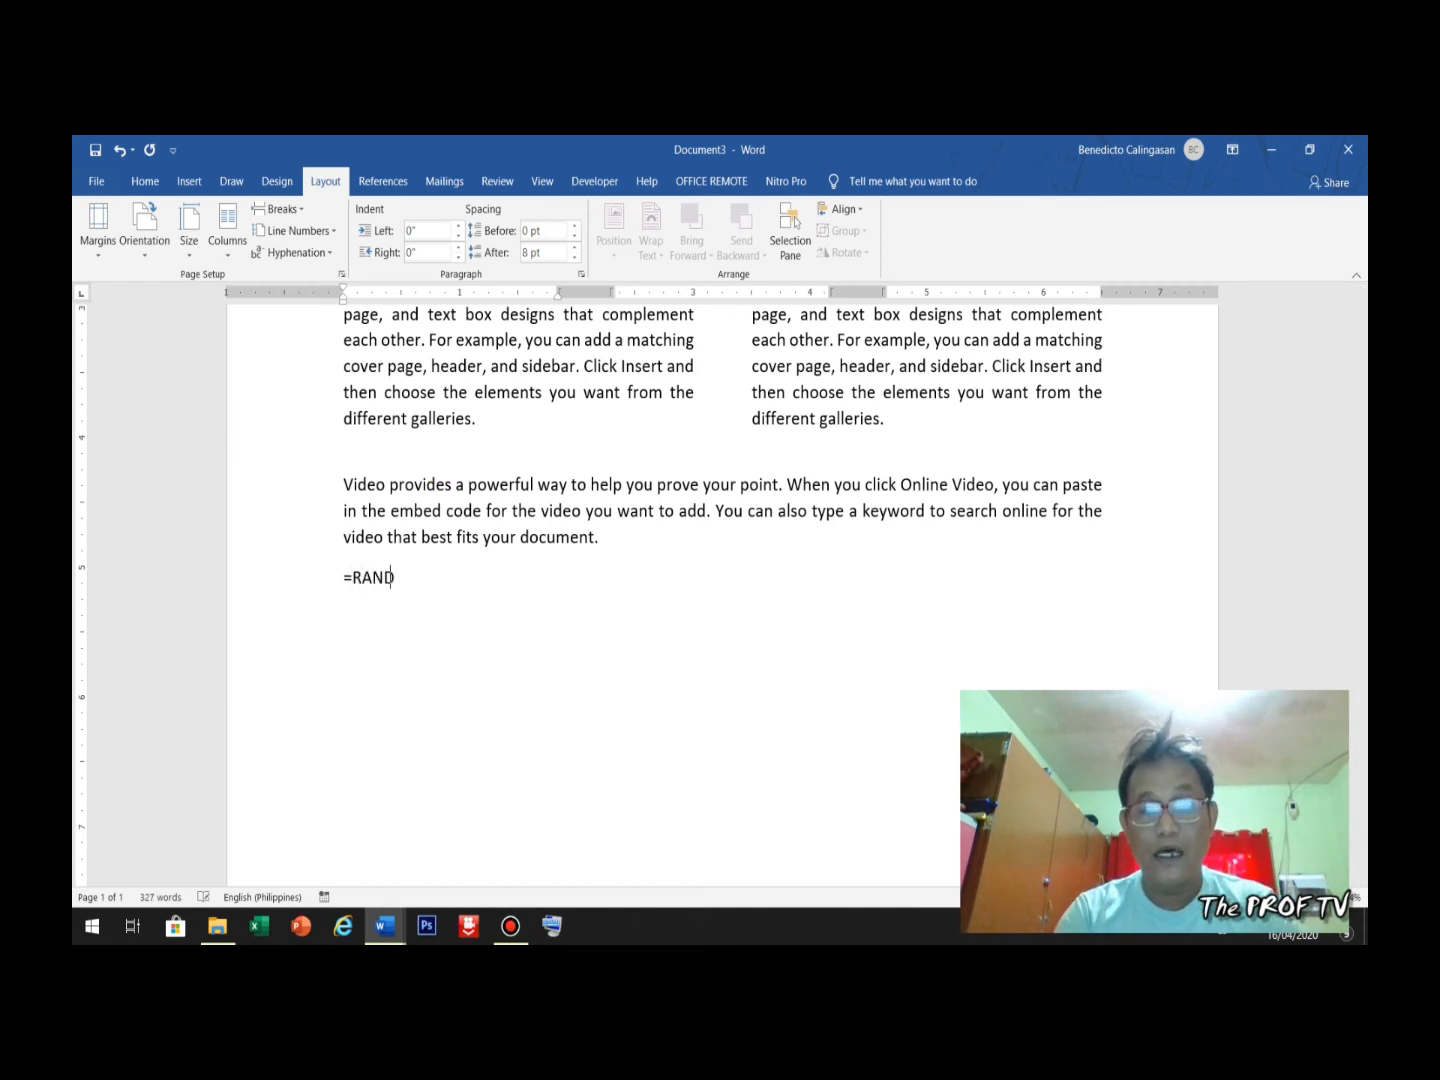
text((1)
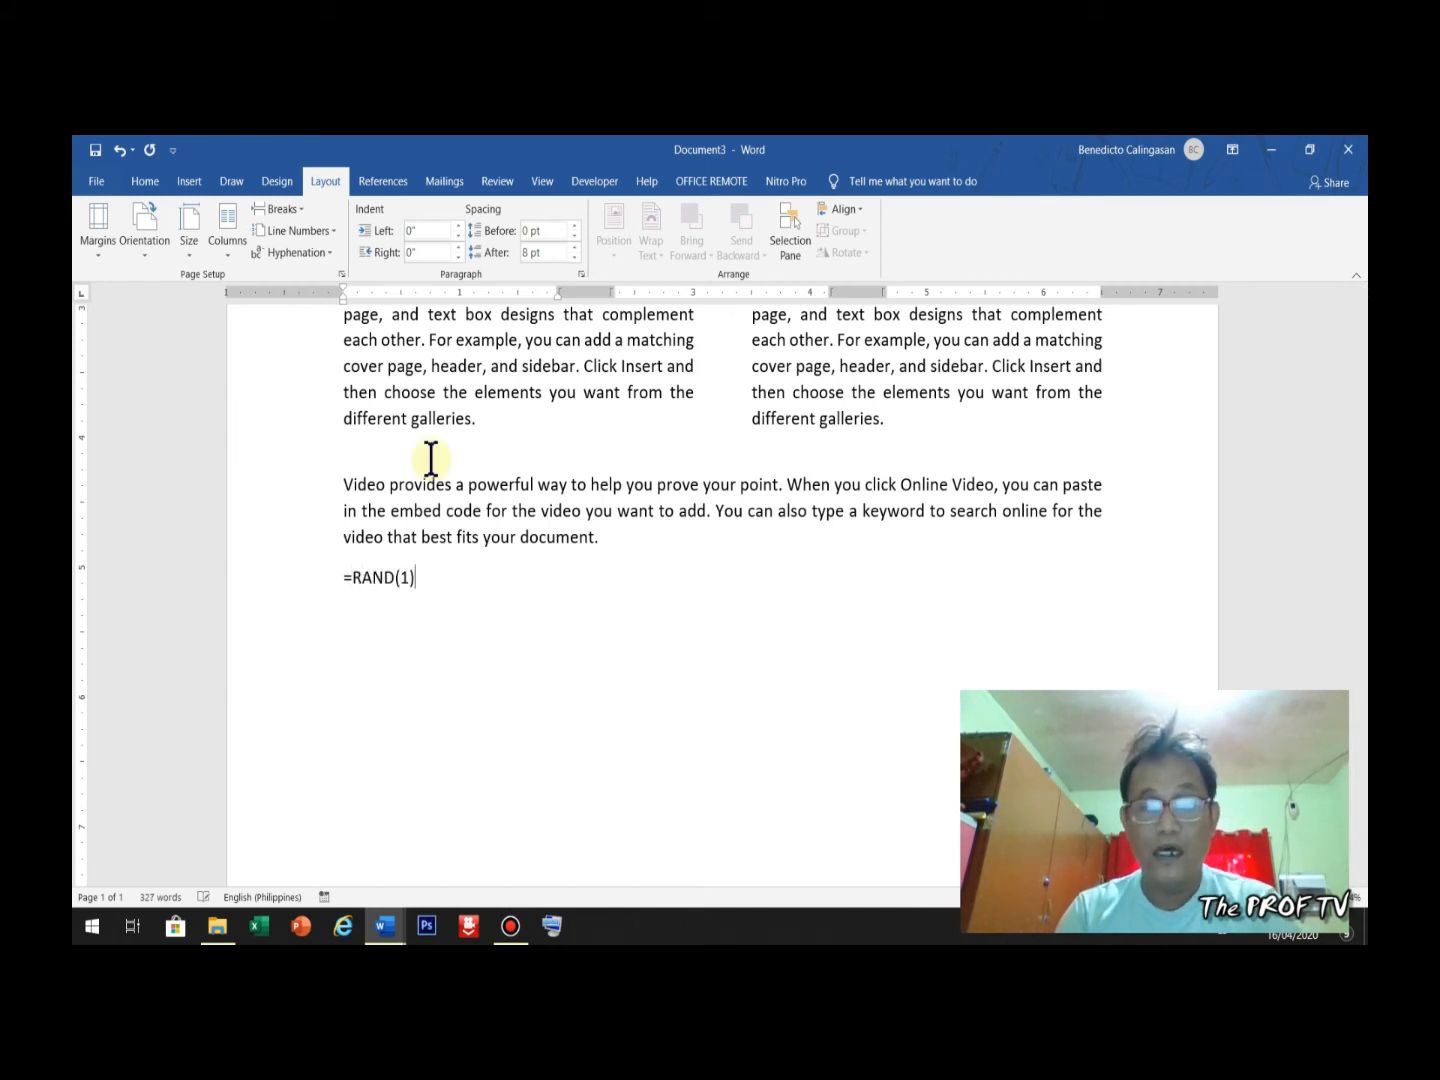
text())
key(Return)
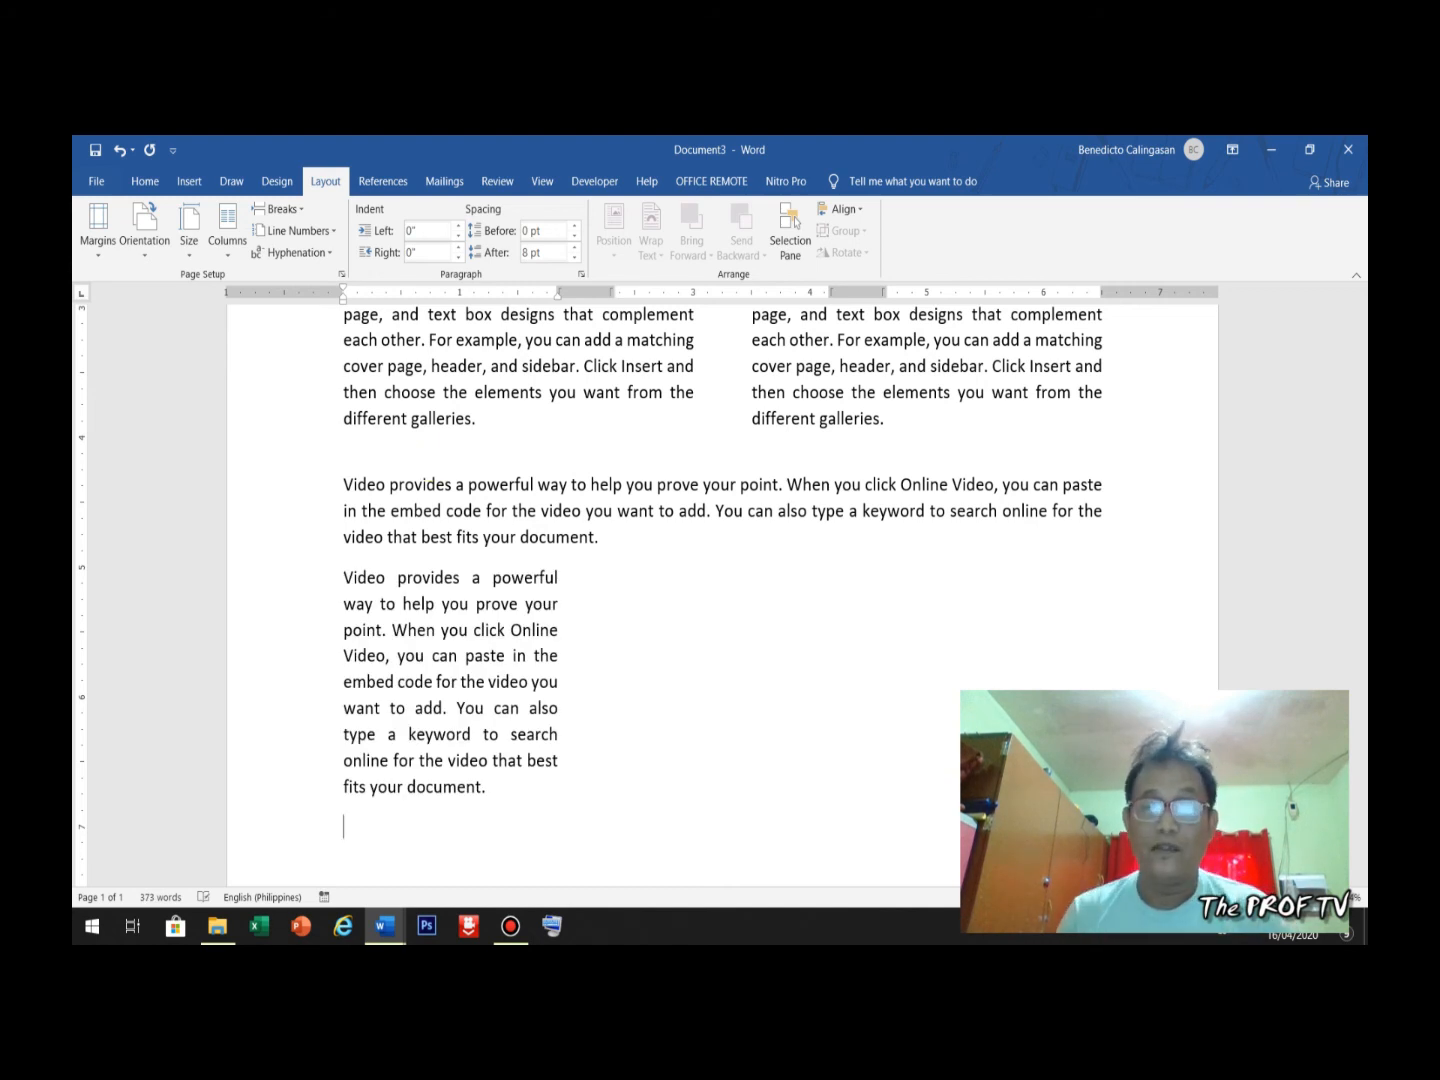
Step: Insert a Column break below the first column's paragraph in the three-column section
click(557, 593)
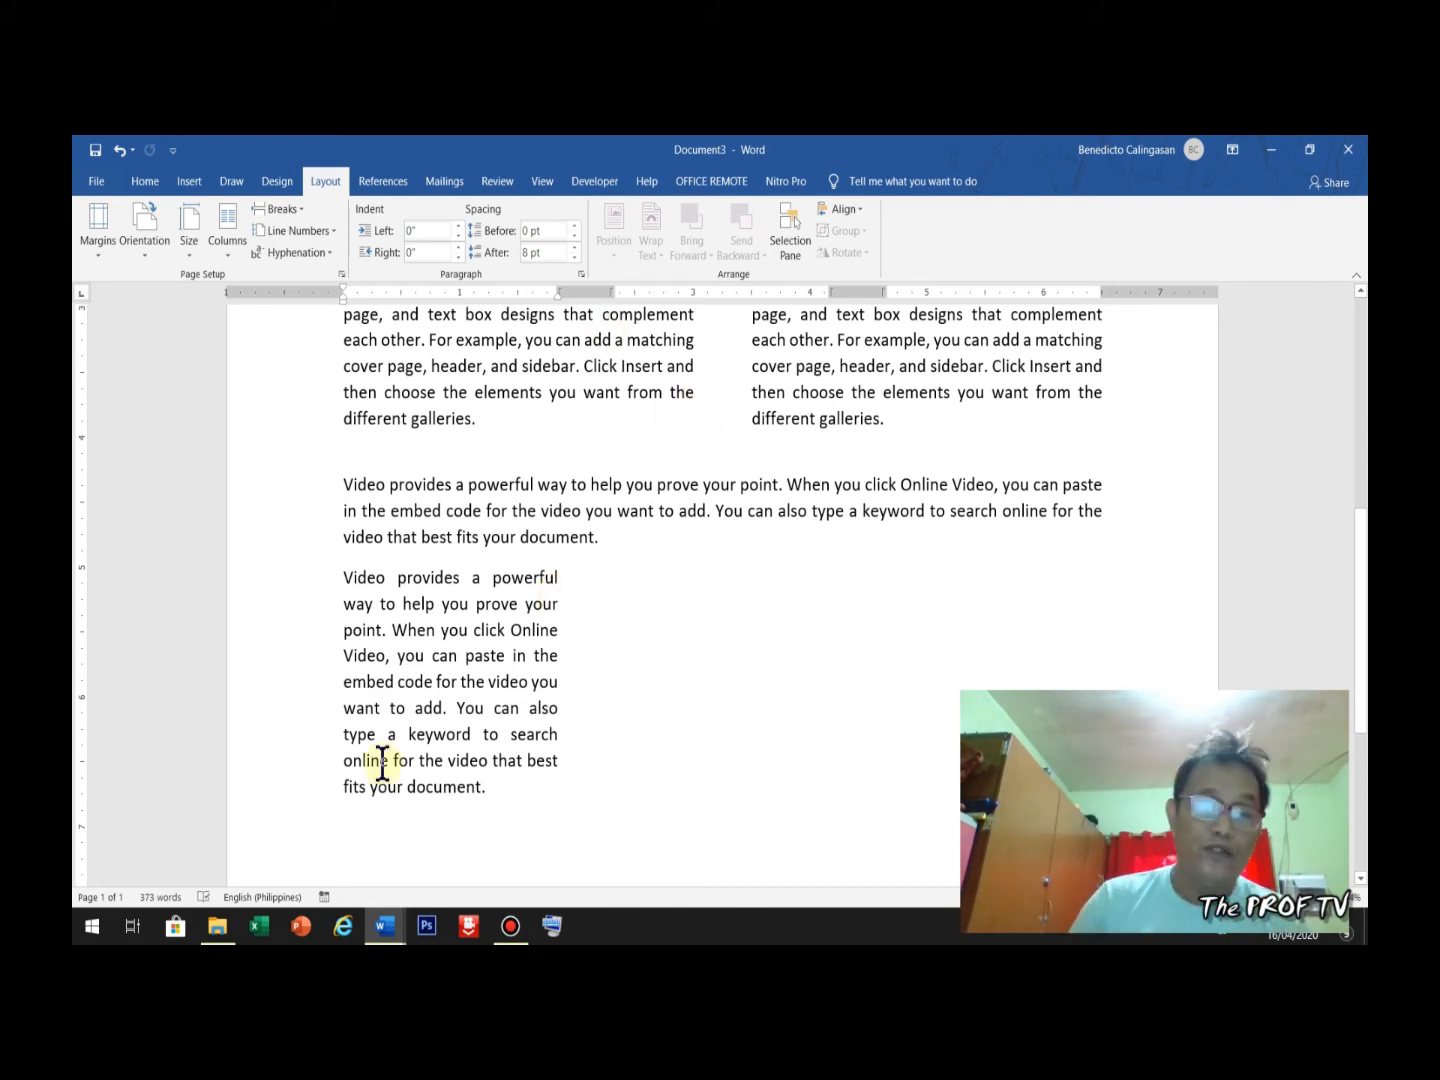
click(349, 822)
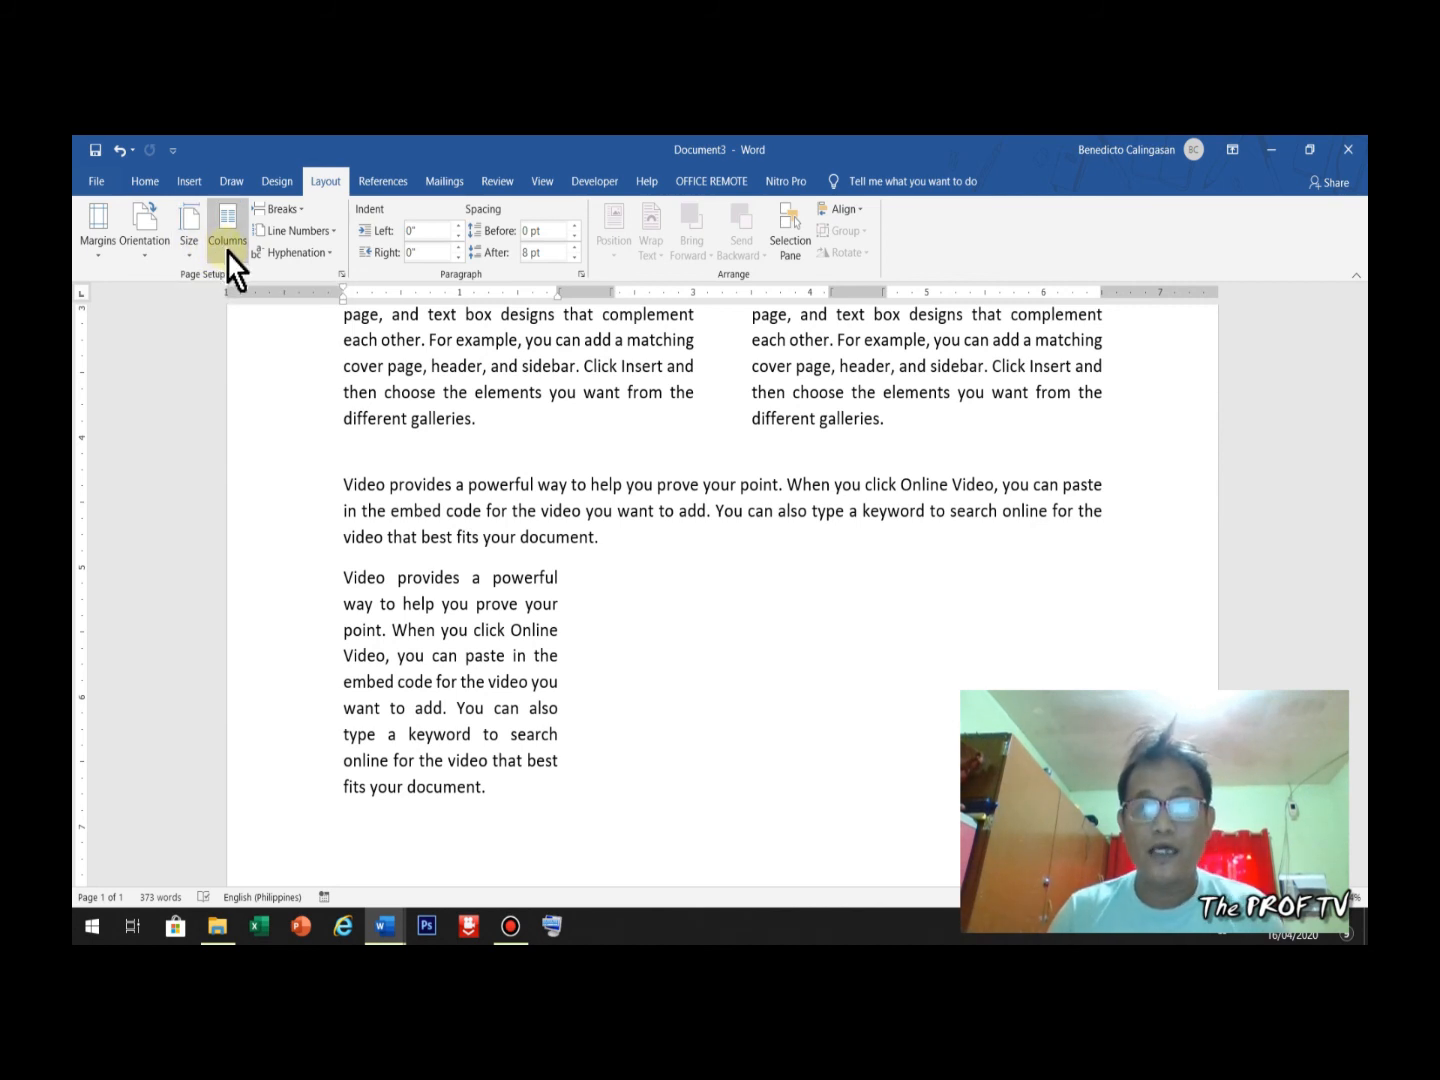
click(301, 212)
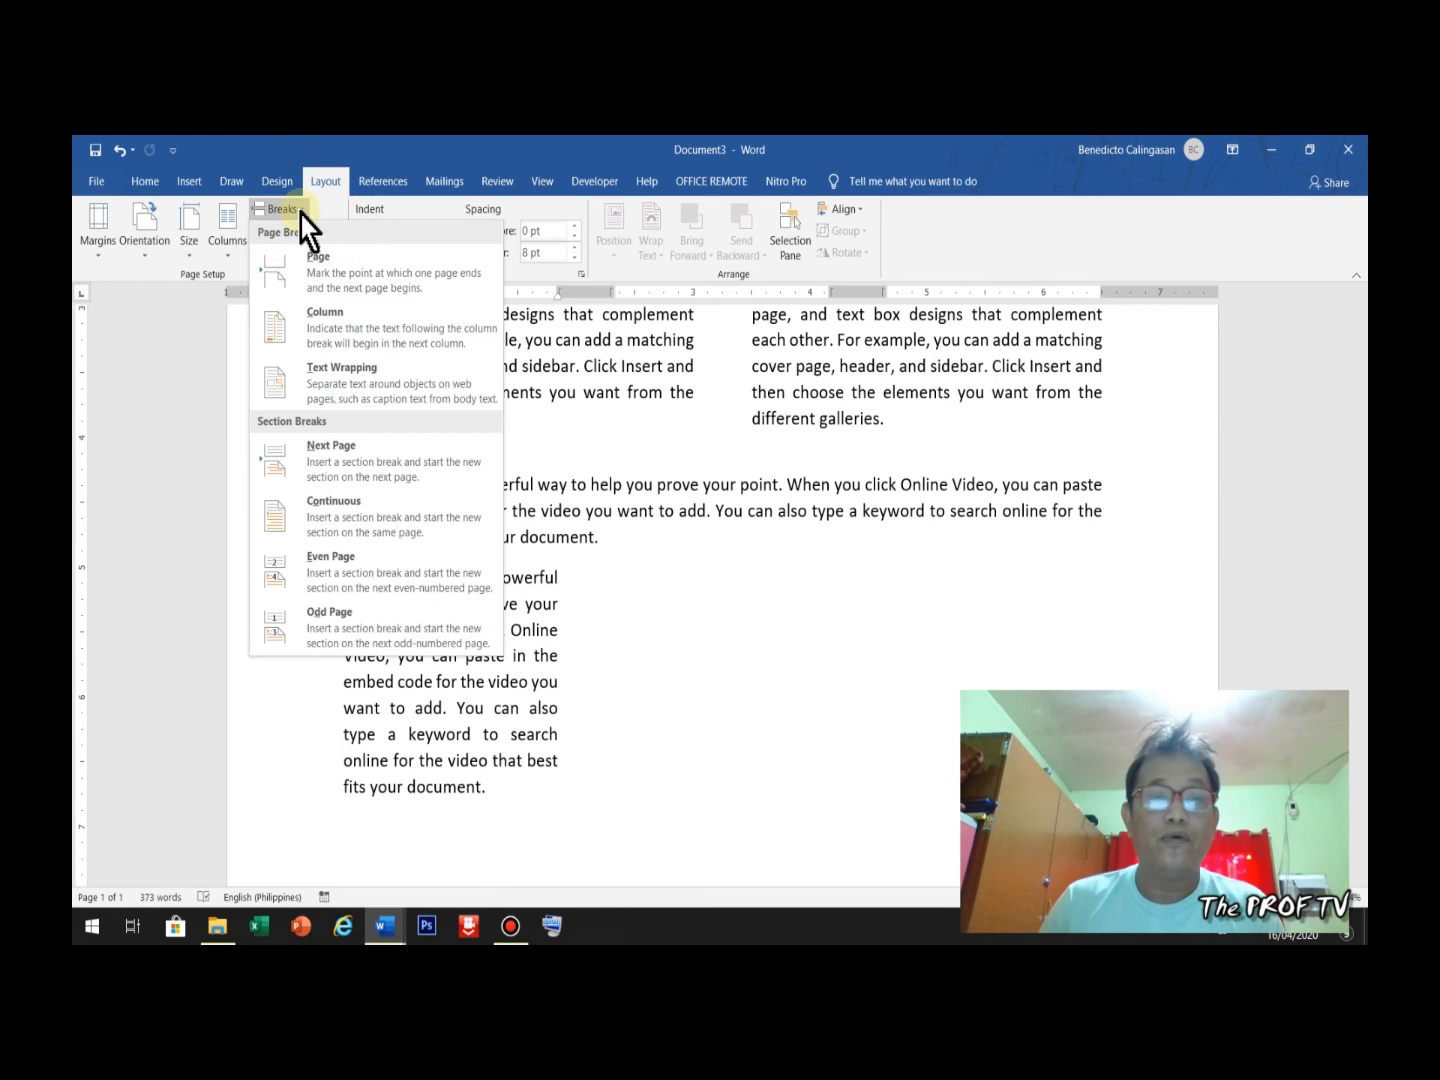
click(329, 323)
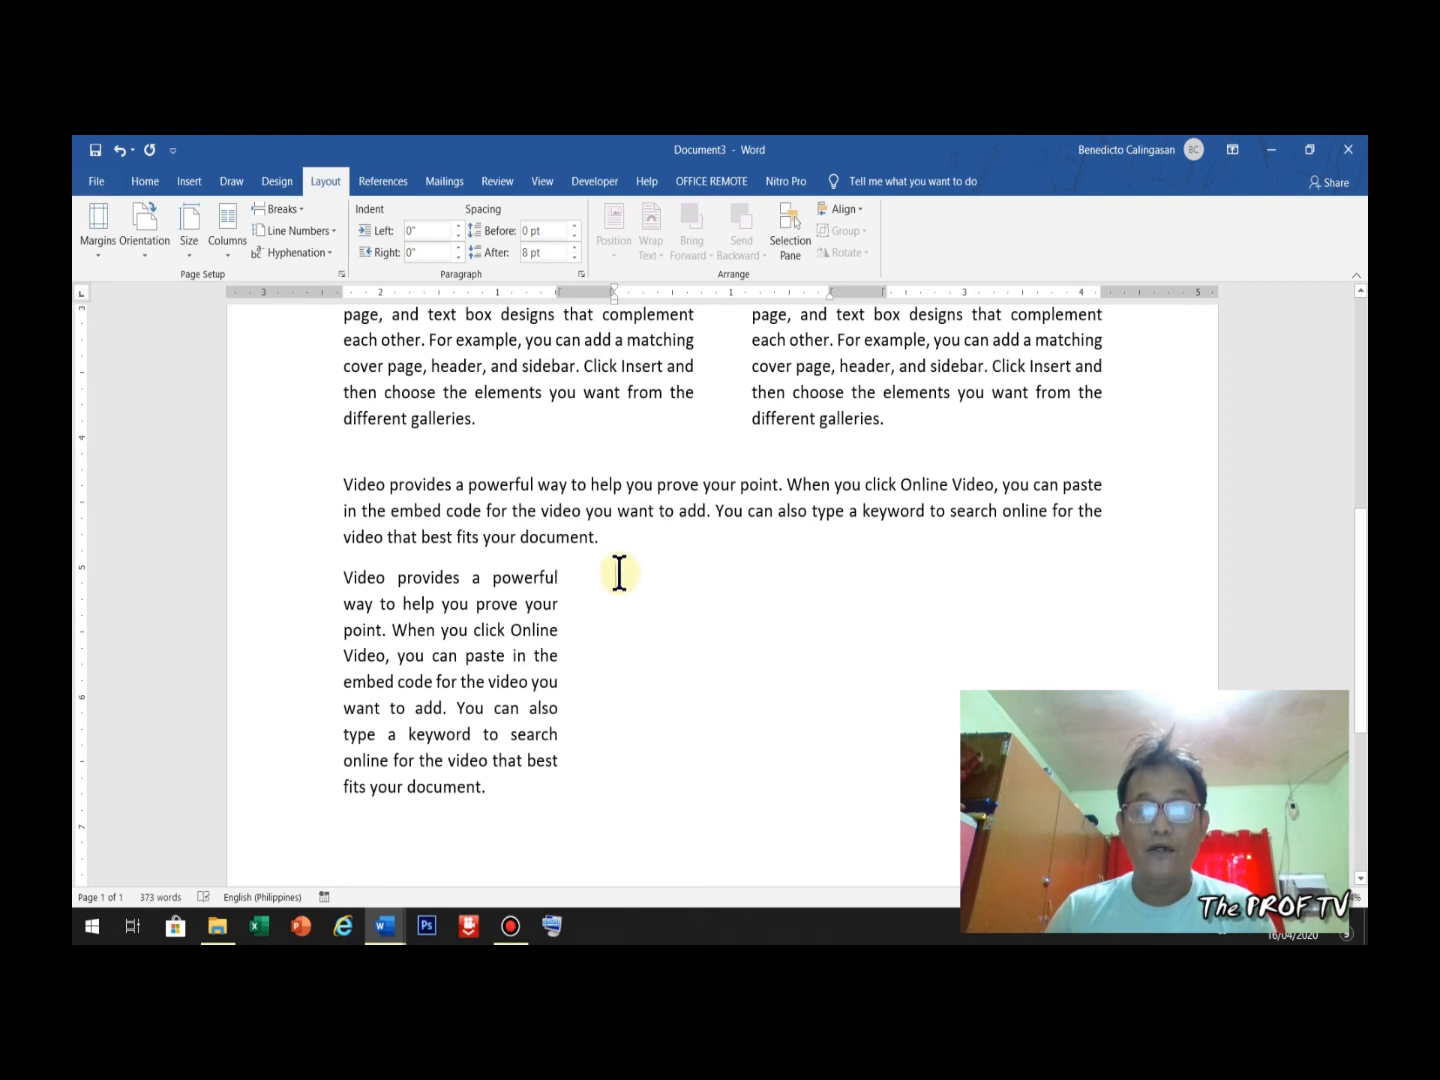
Step: Generate one sample paragraph in the second column of the three-column section with =RAND(1)
text(=)
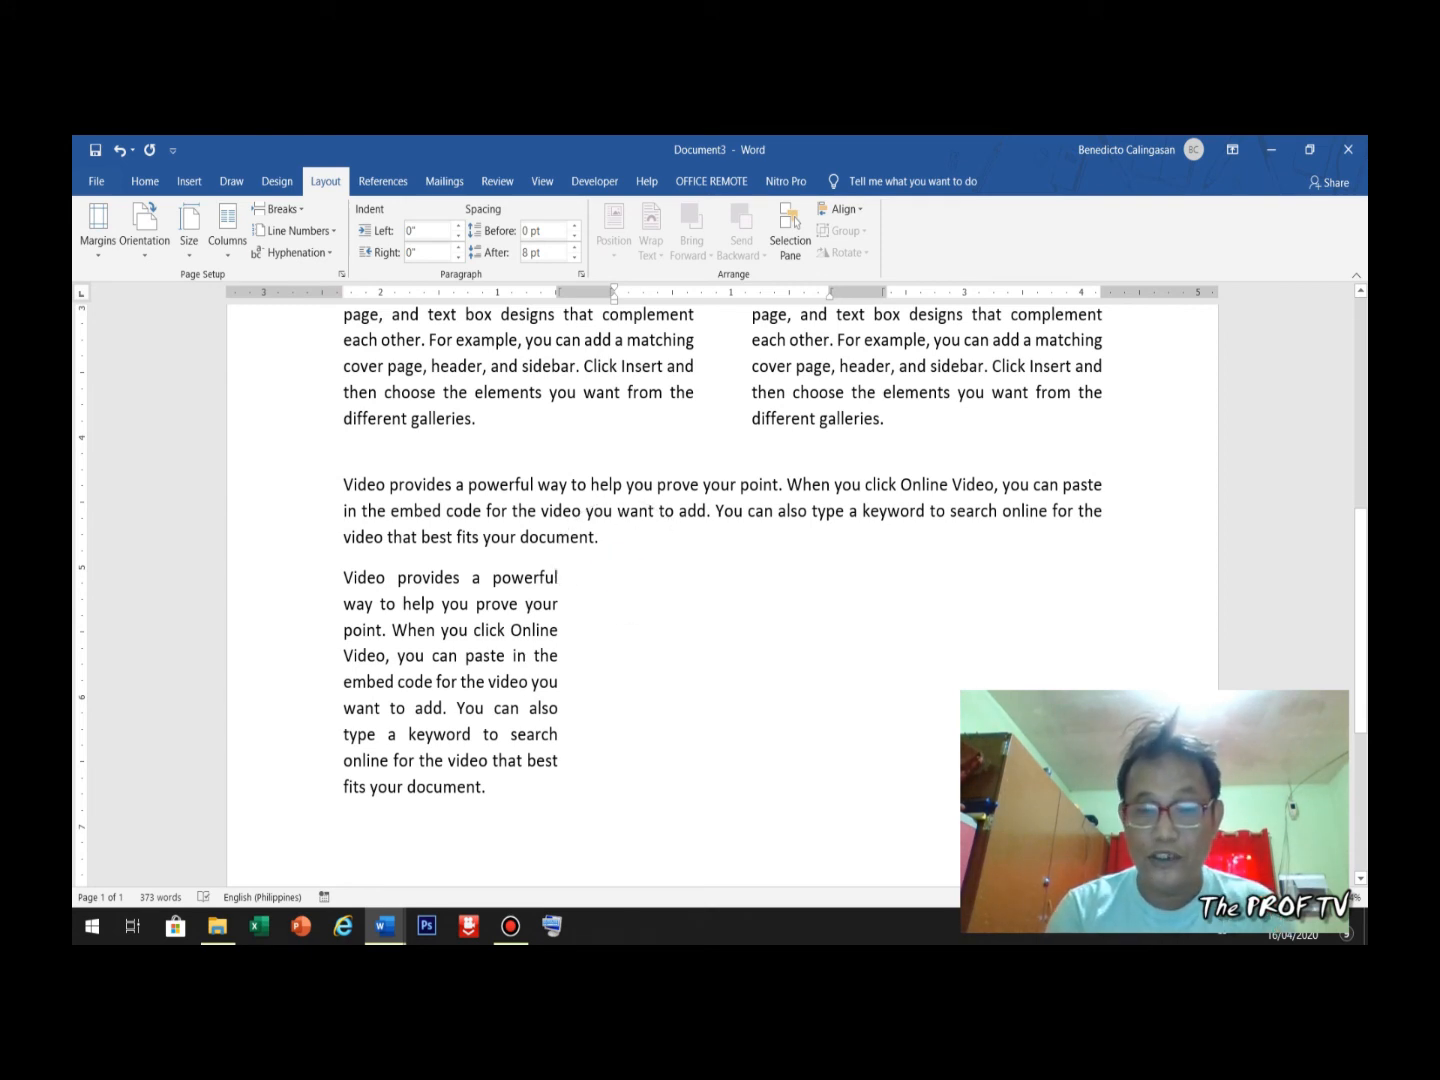
text(RA)
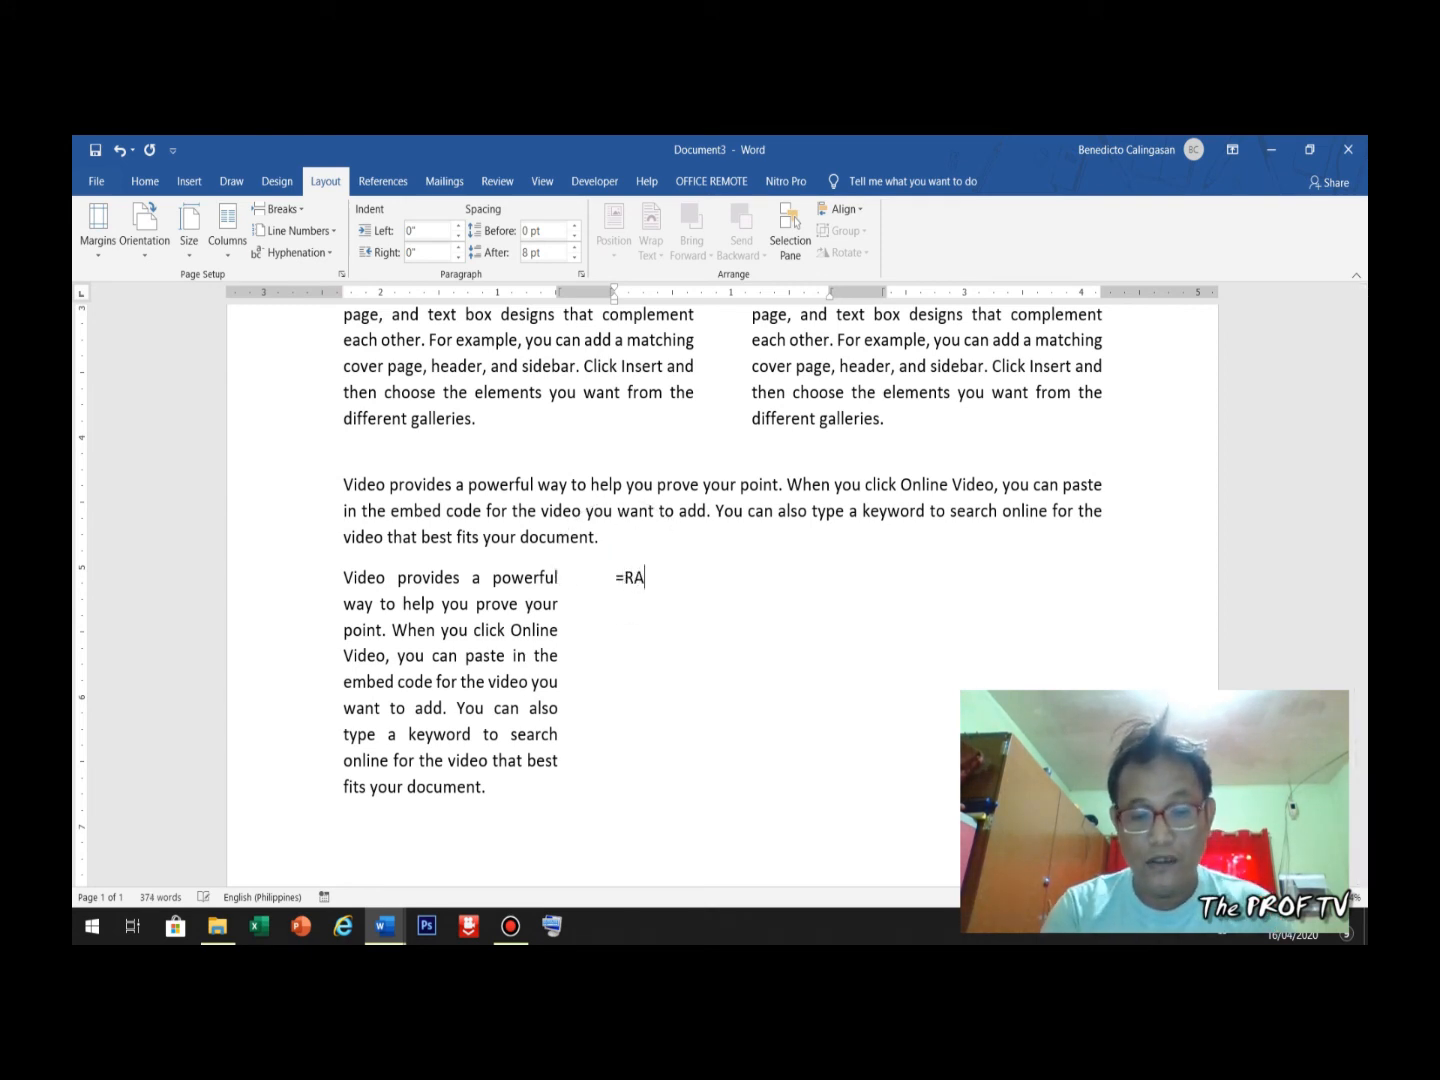
text(ND(1))
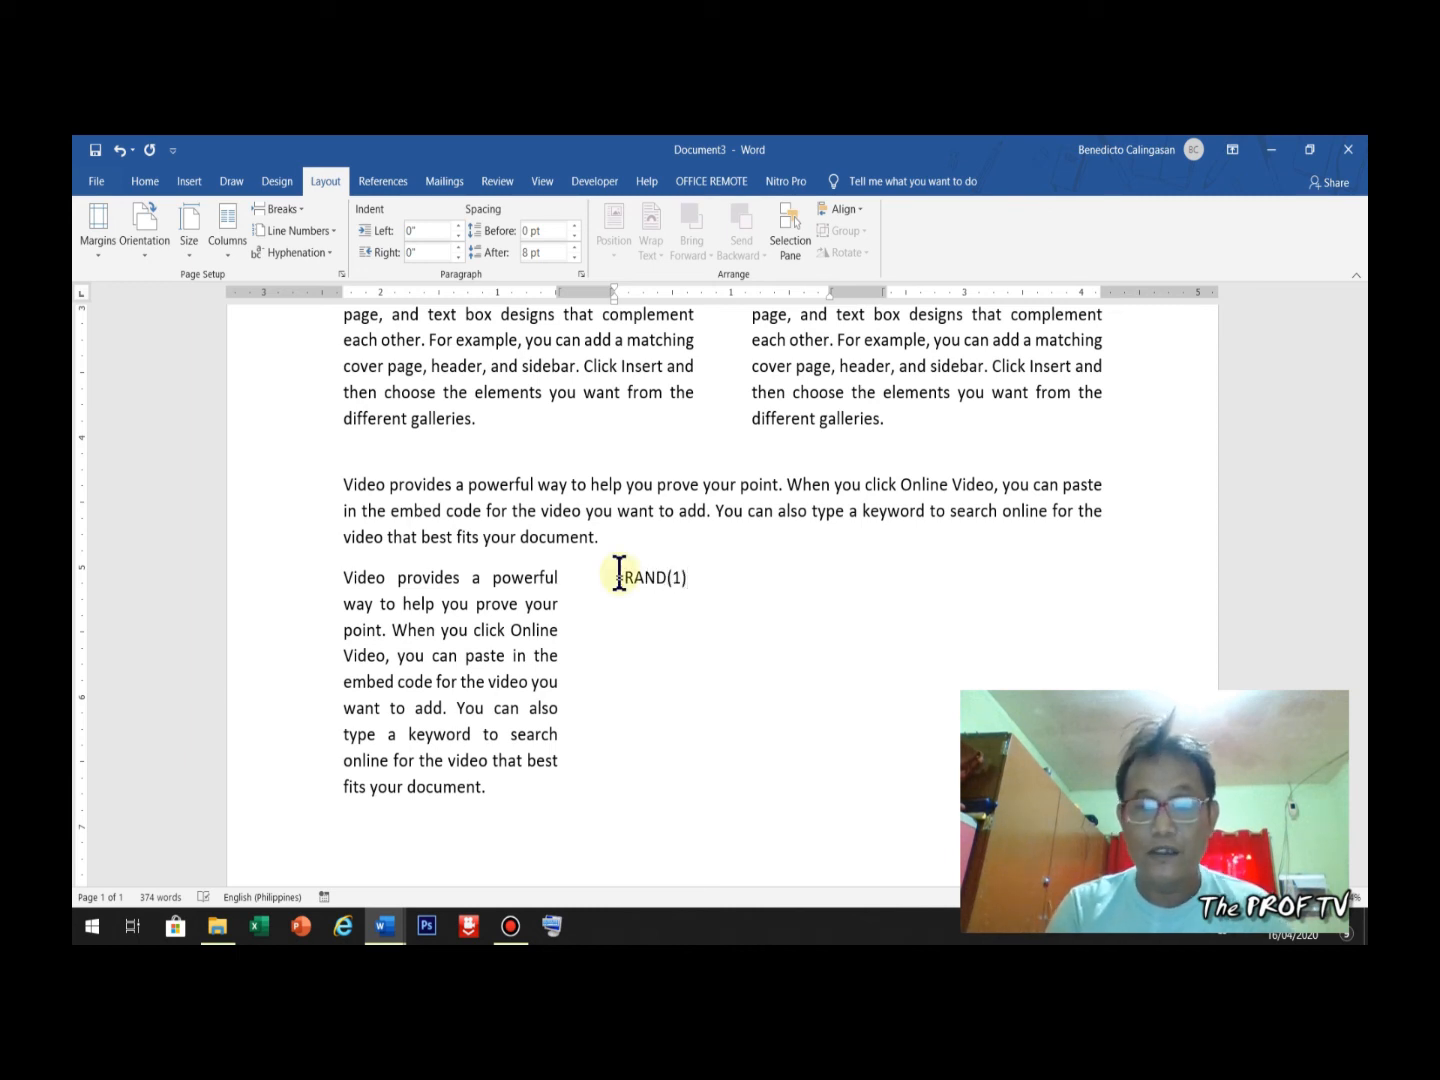
key(Return)
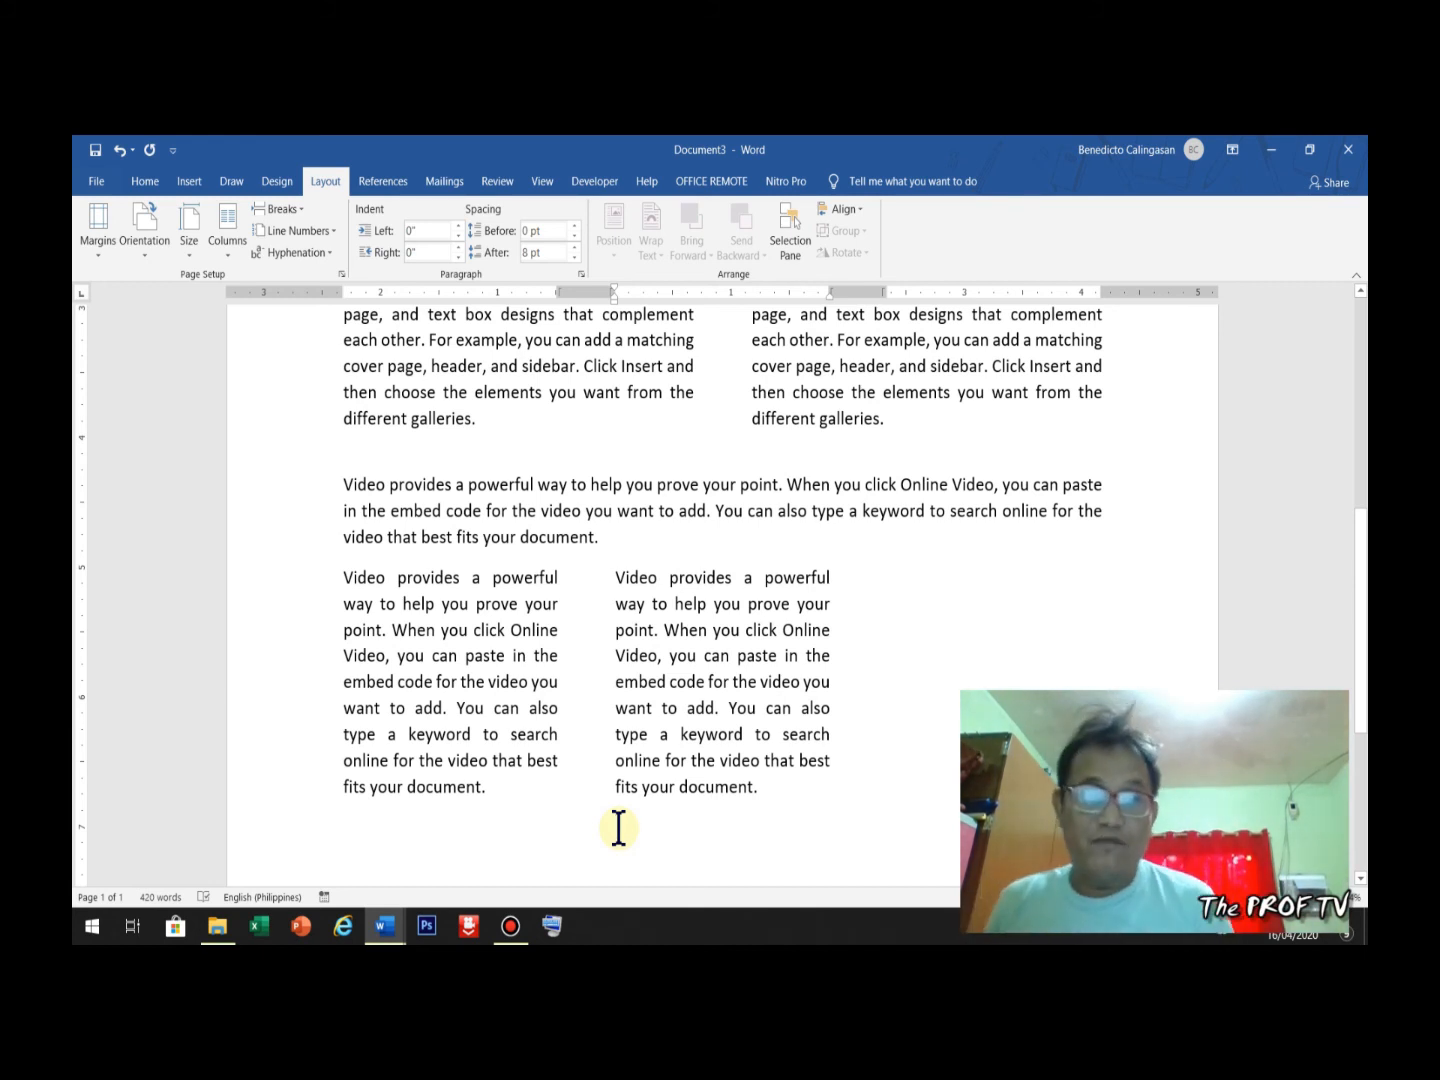
Step: Insert a Column break below the second column's paragraph and generate one sample paragraph in the third column with =RAND(1)
click(304, 210)
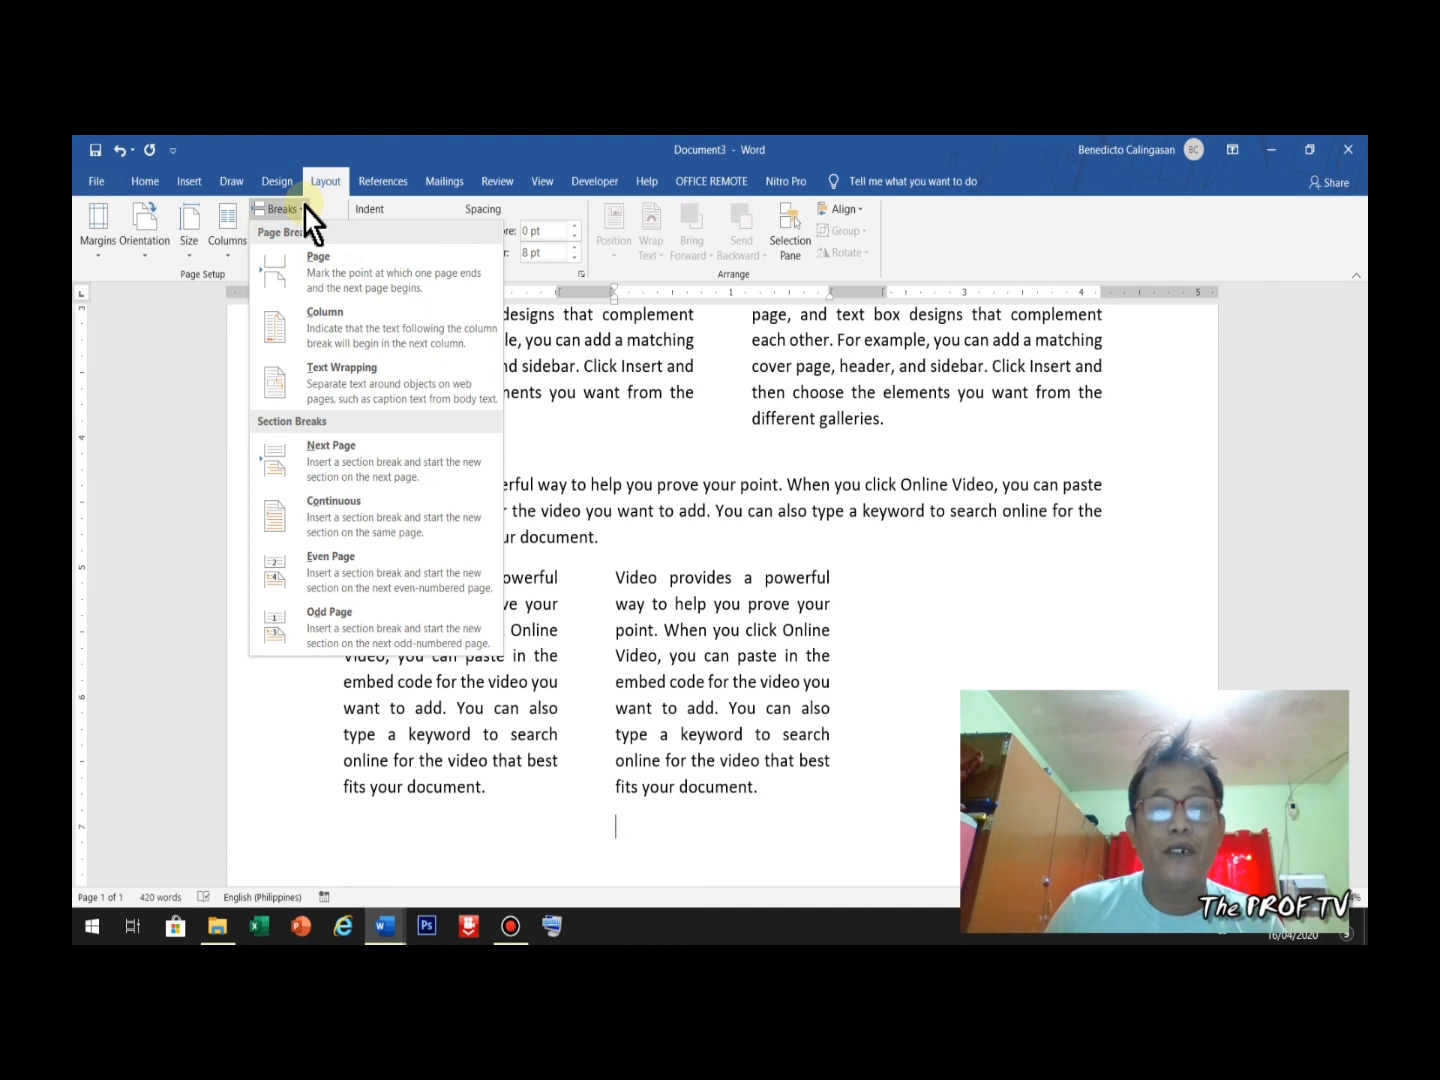
click(339, 327)
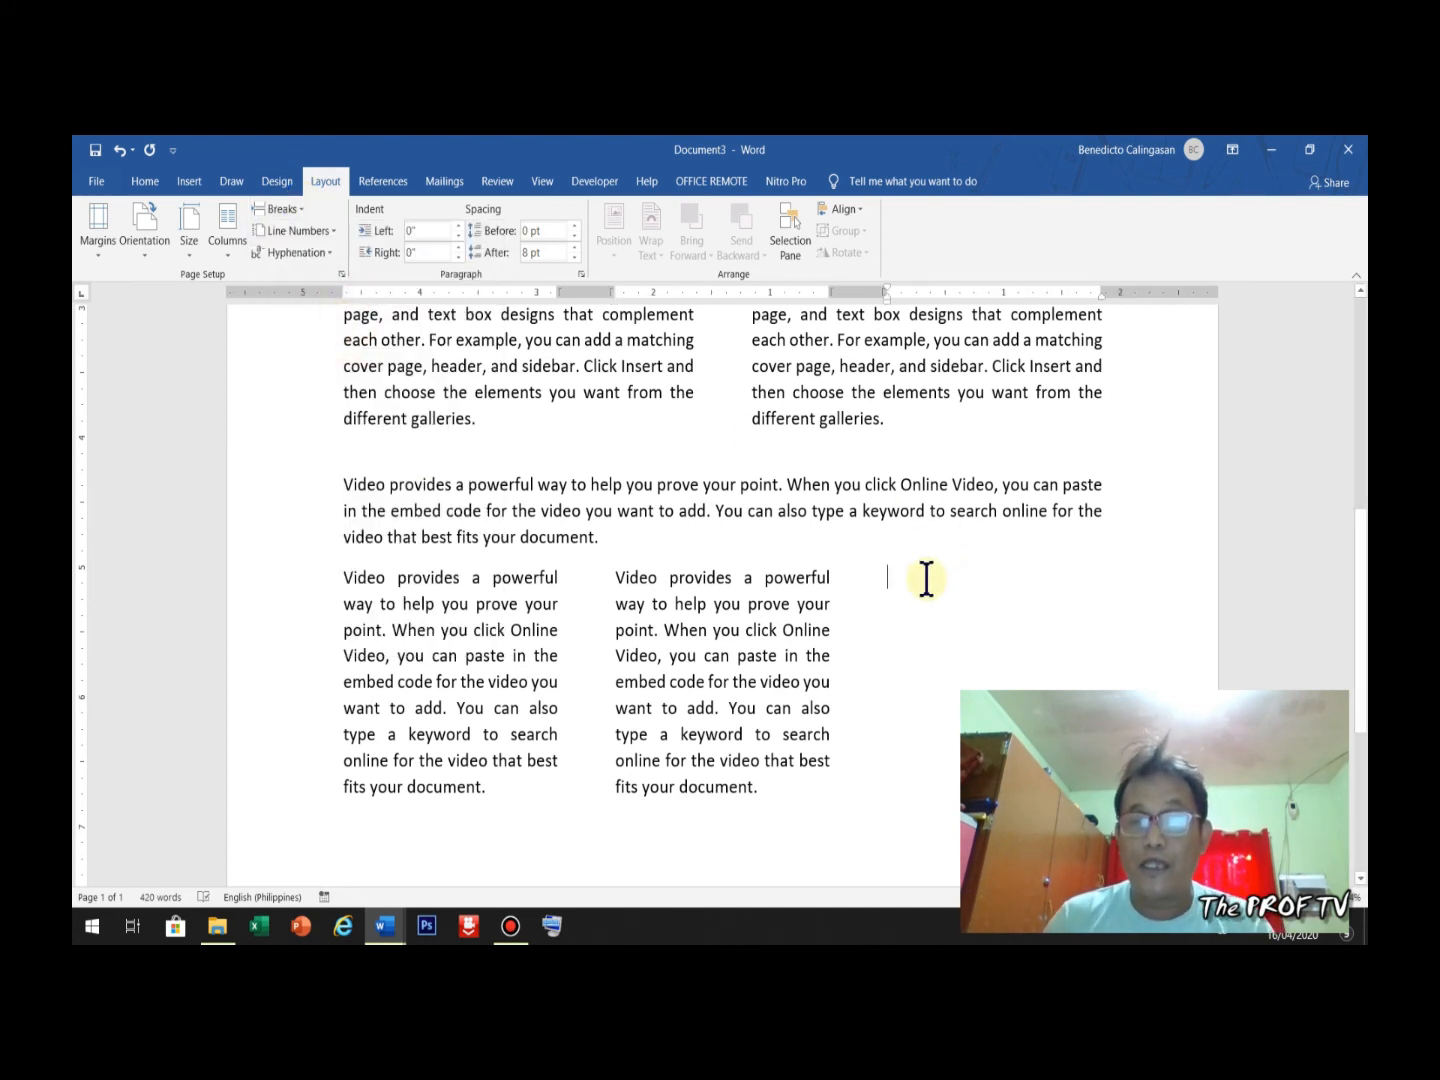
text(=)
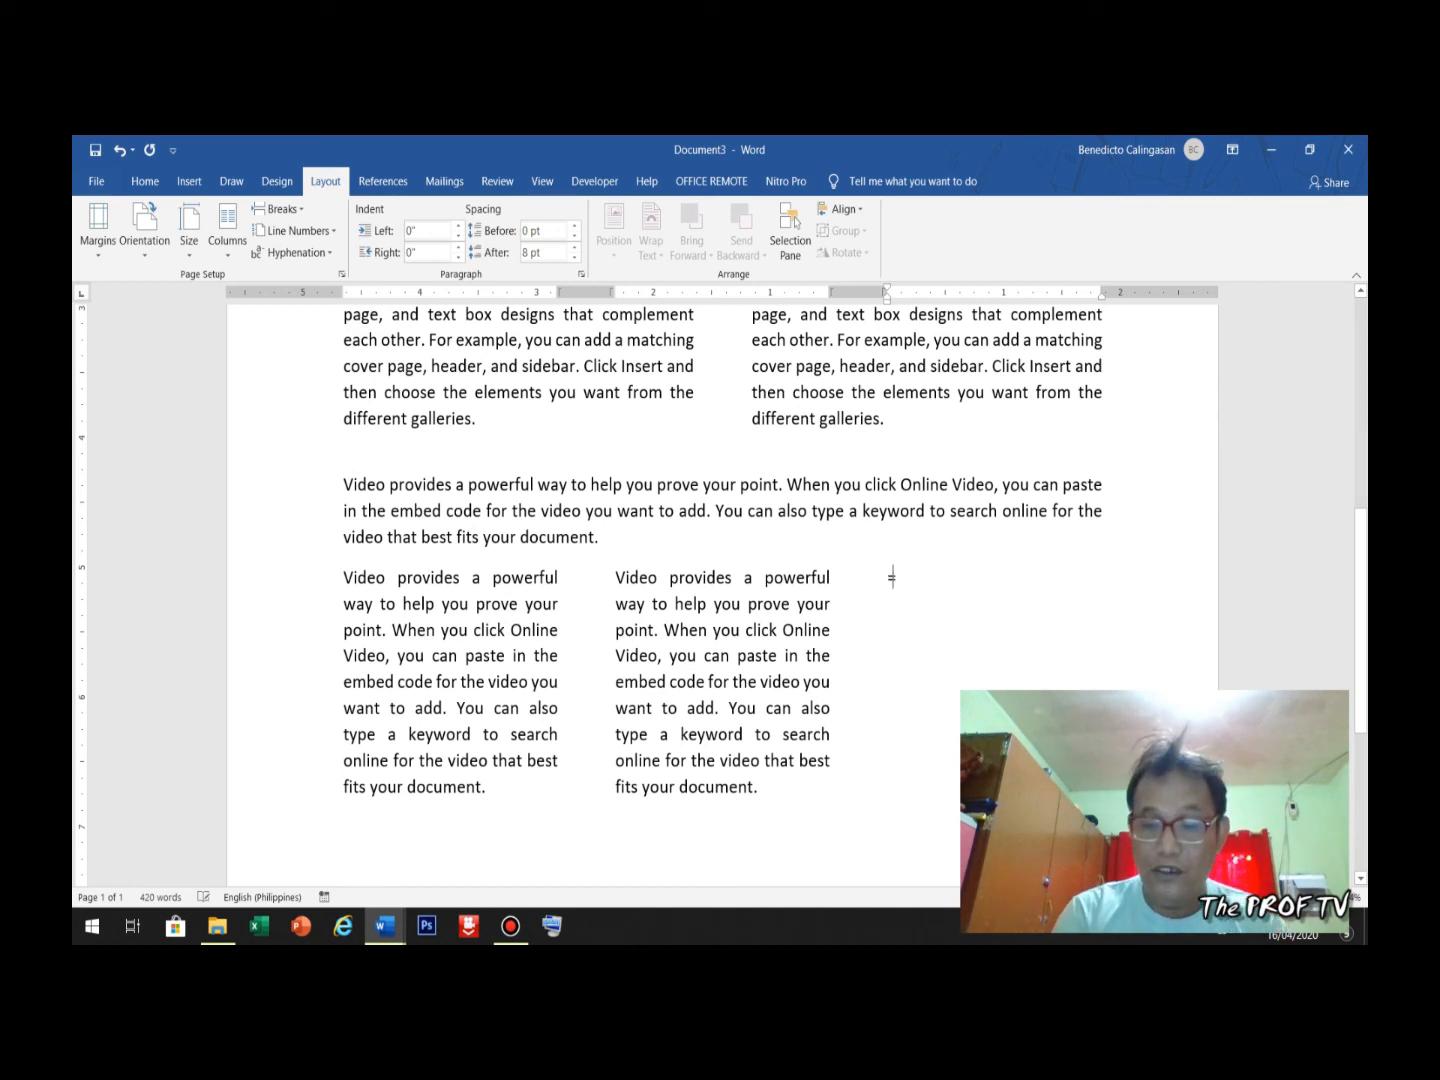
text(RAND)
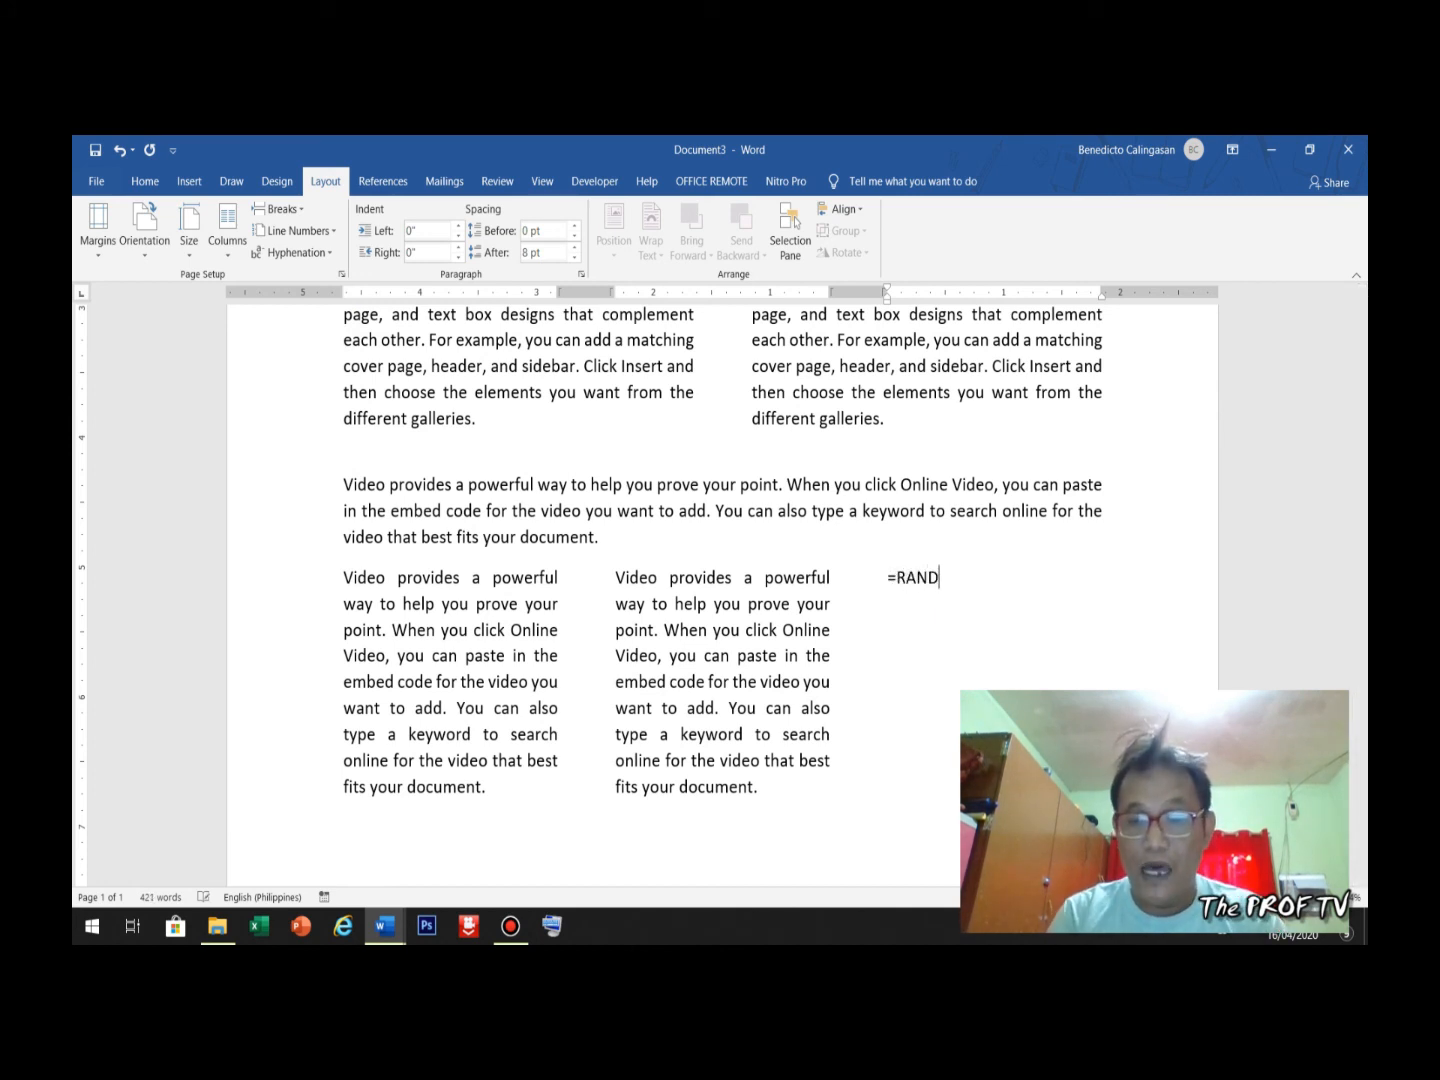
text(())
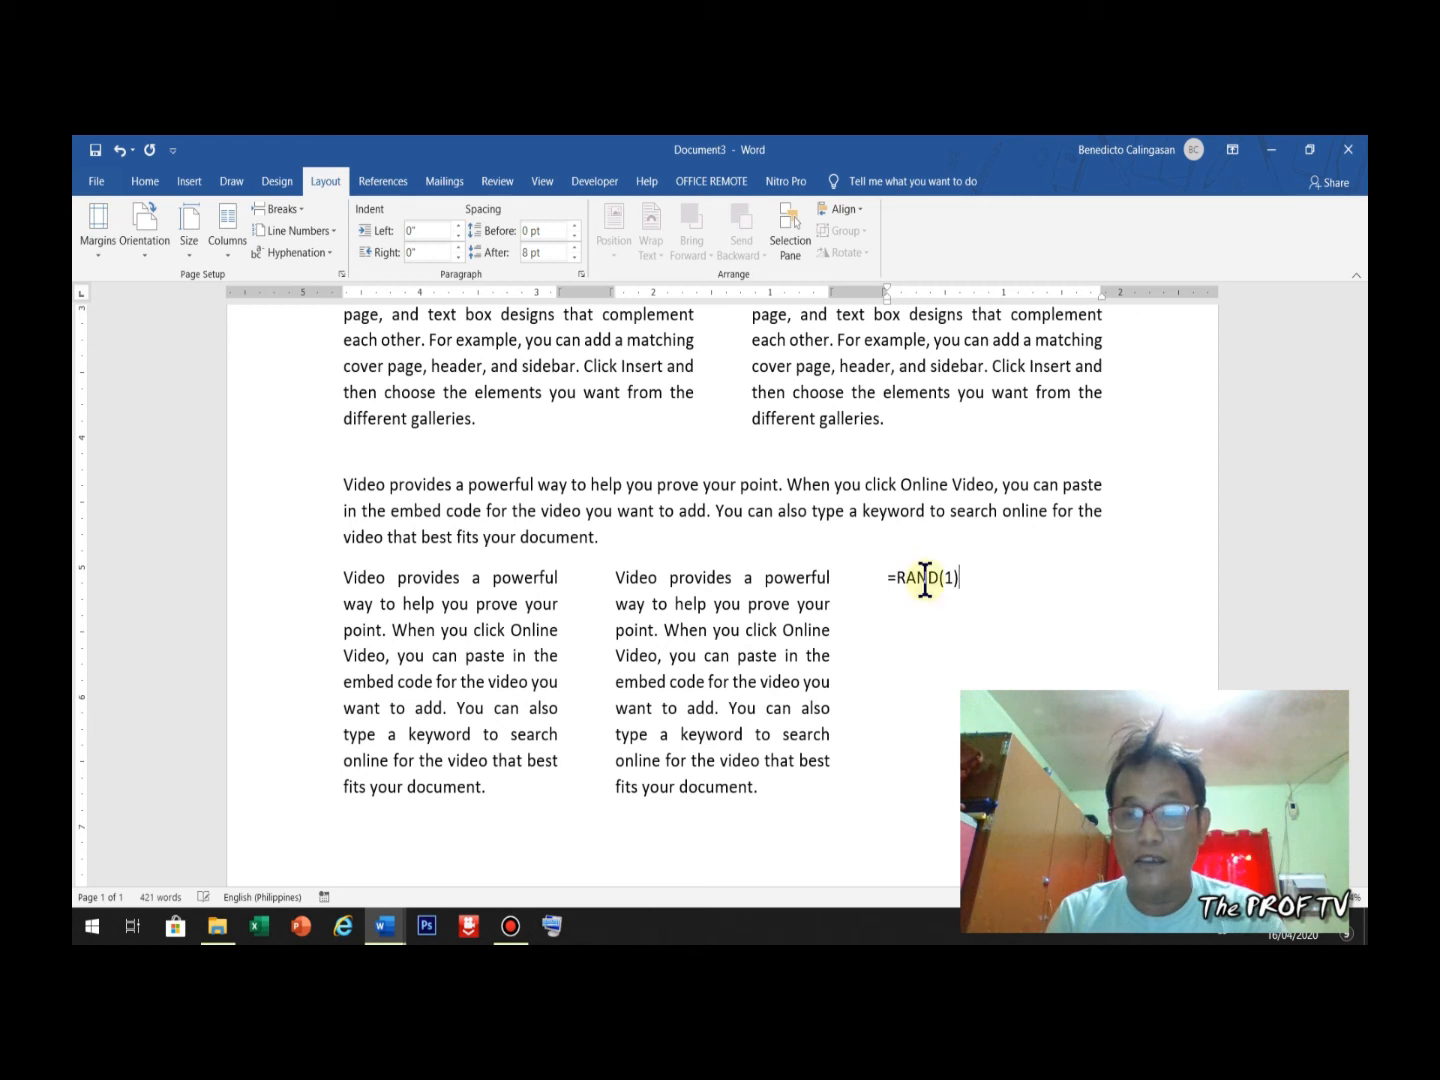
key(Return)
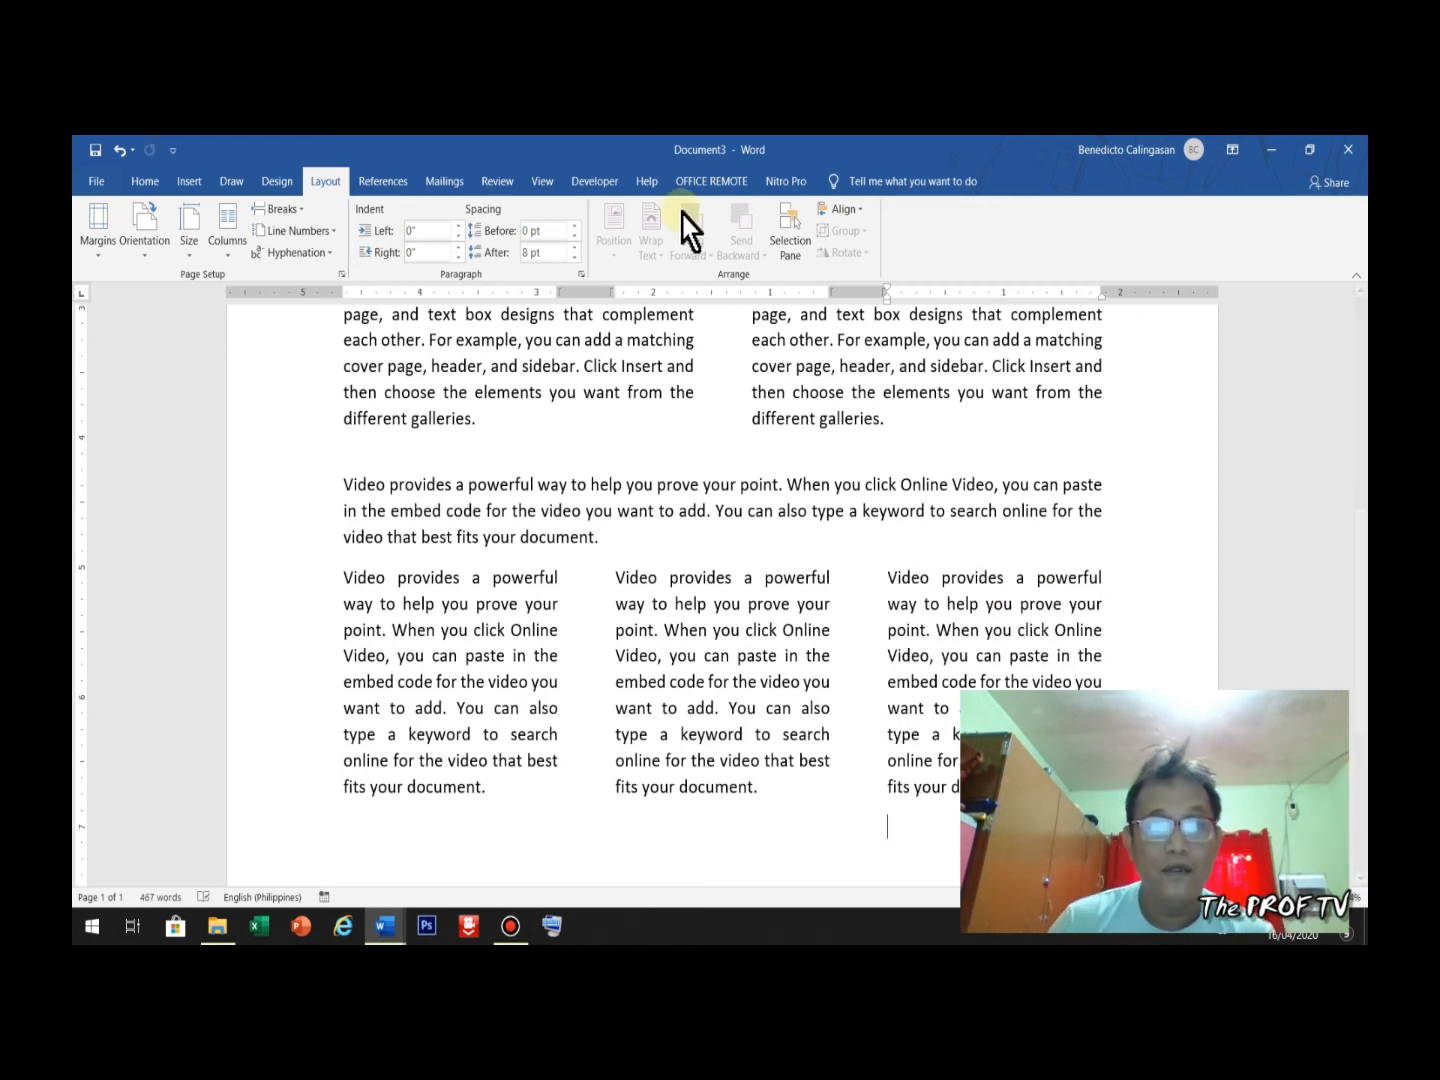
Step: Insert a Continuous section break below the three-column text and set the new section to one column
click(298, 211)
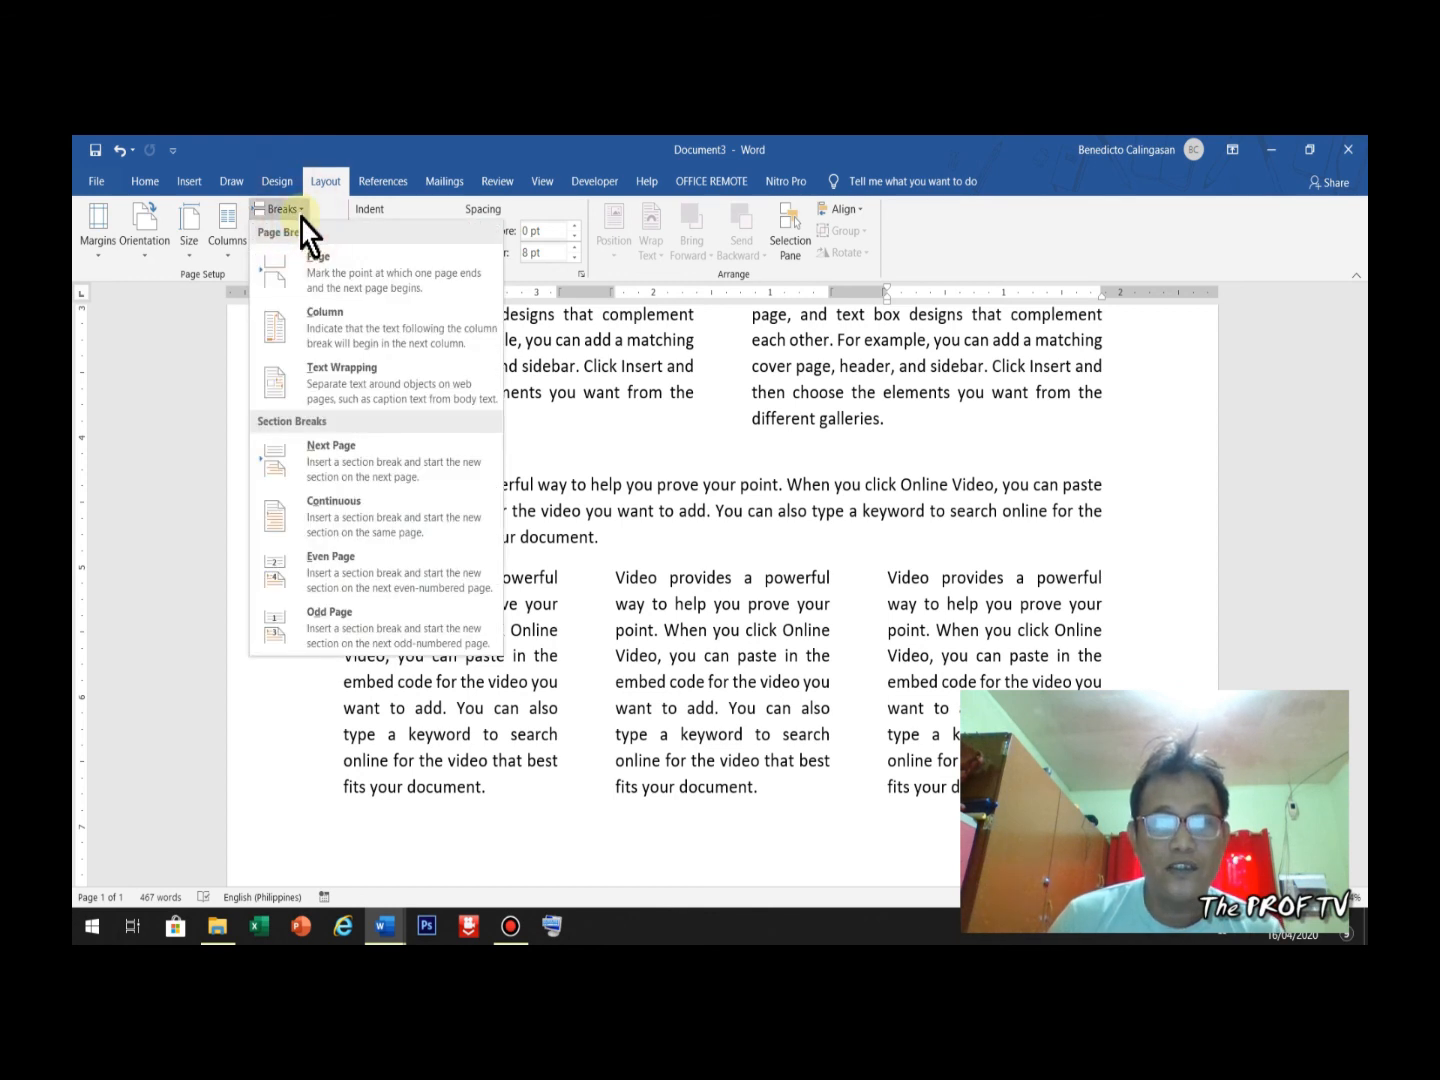
click(364, 497)
click(223, 261)
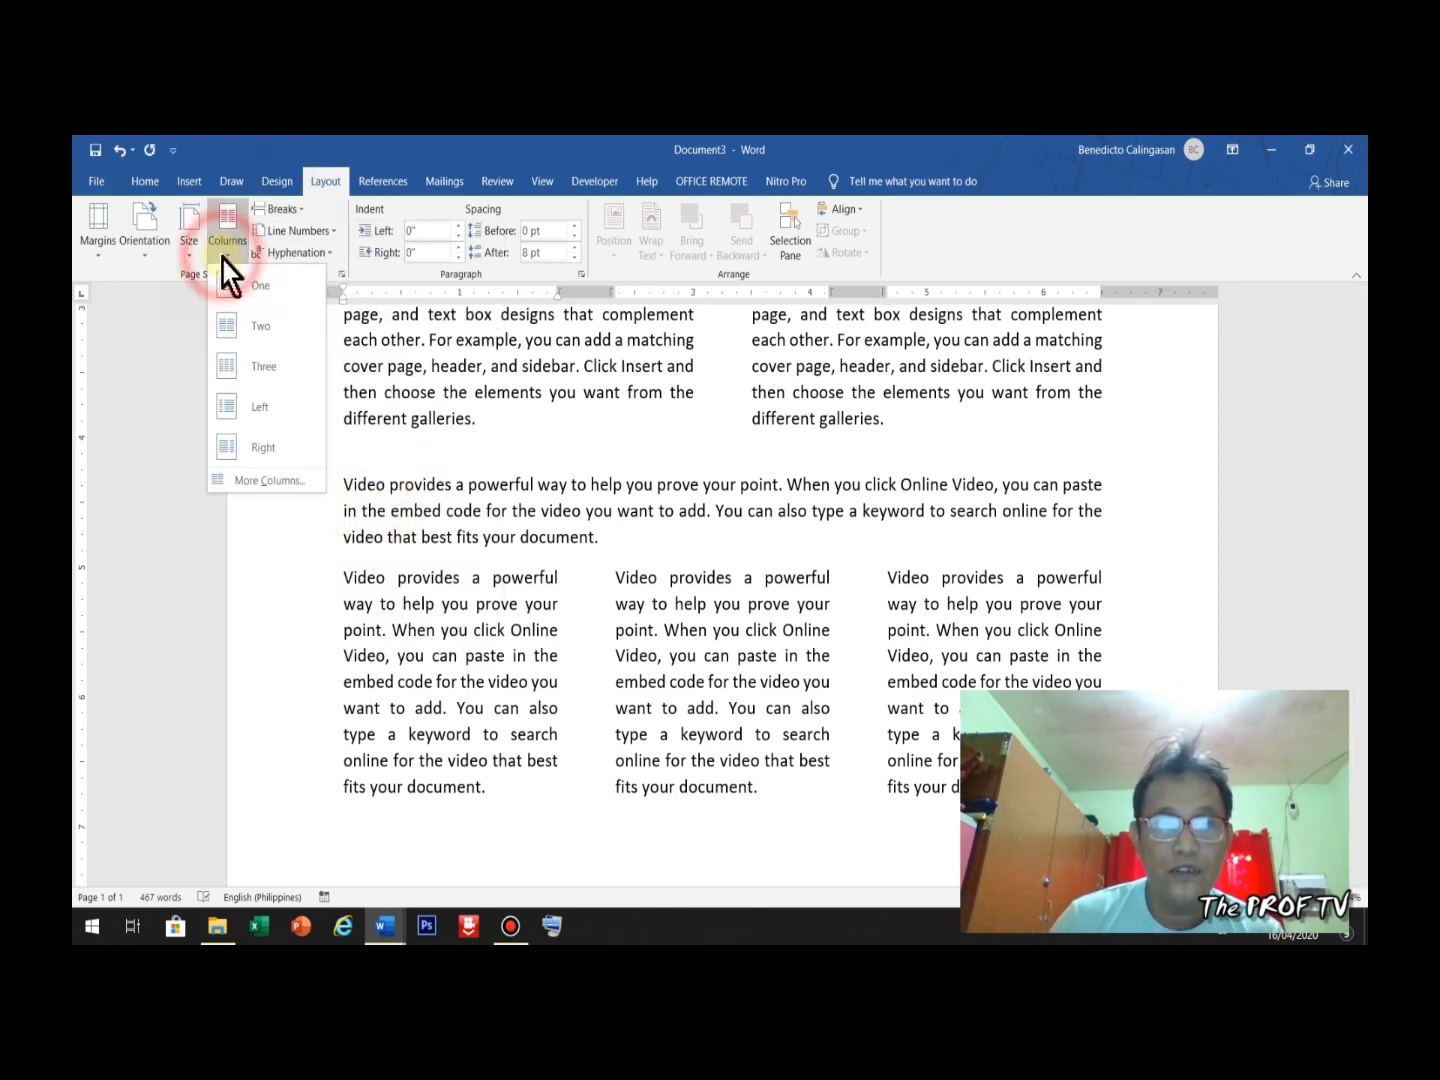
click(238, 277)
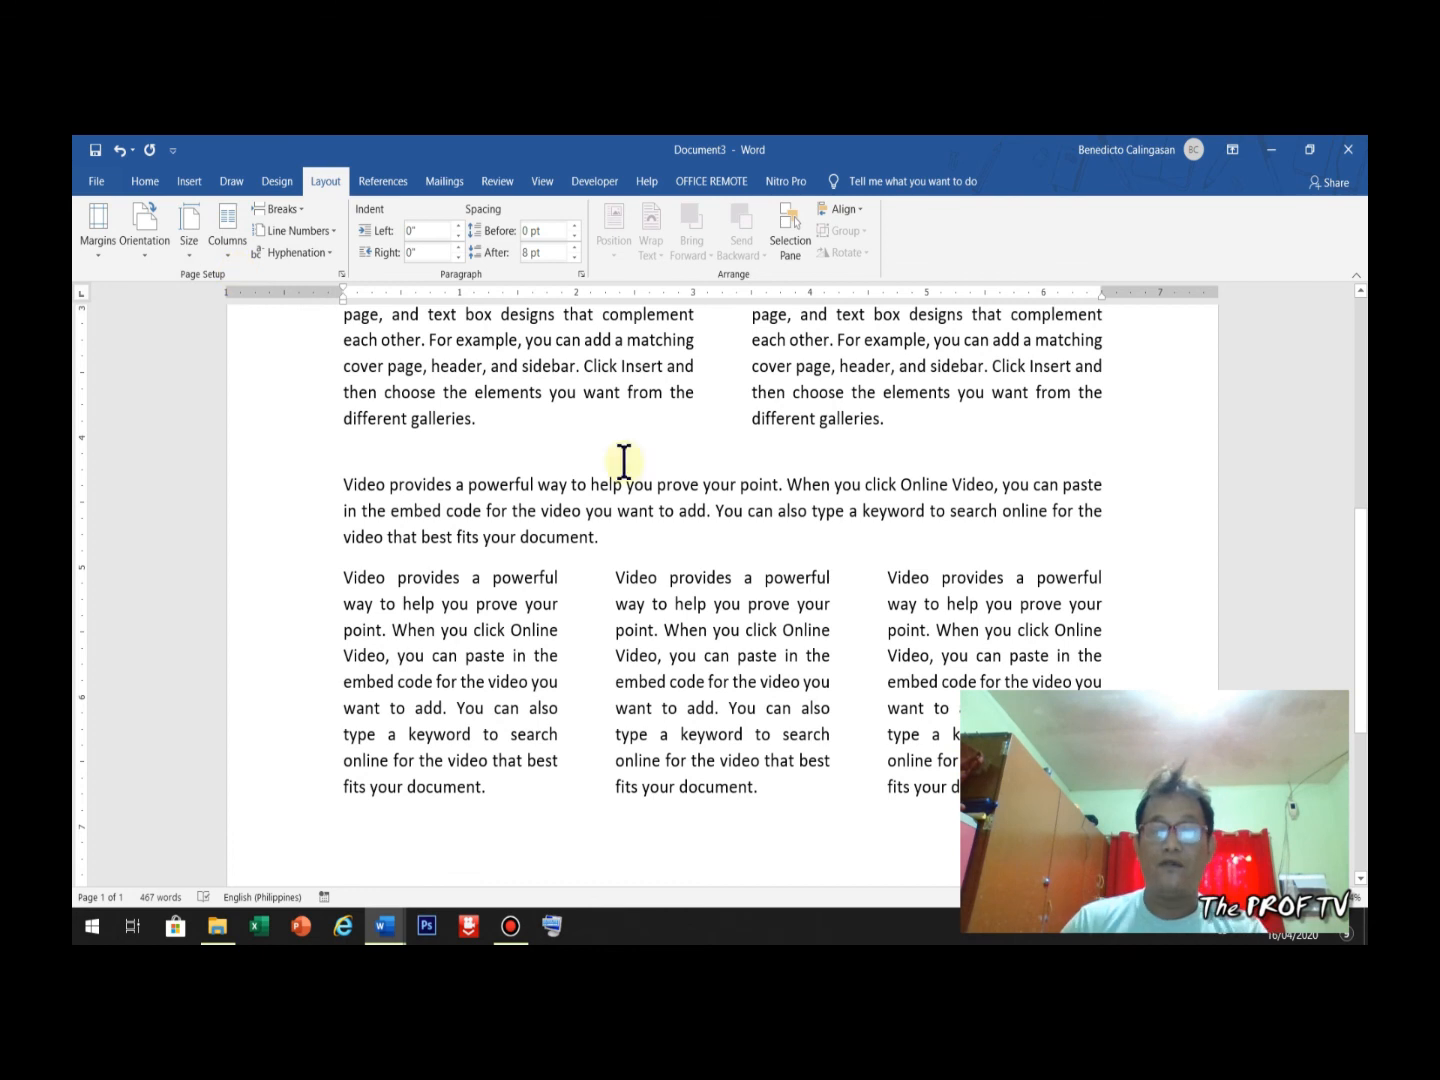
scroll(800, 579, down, 3)
scroll(950, 641, up, 3)
scroll(956, 616, up, 3)
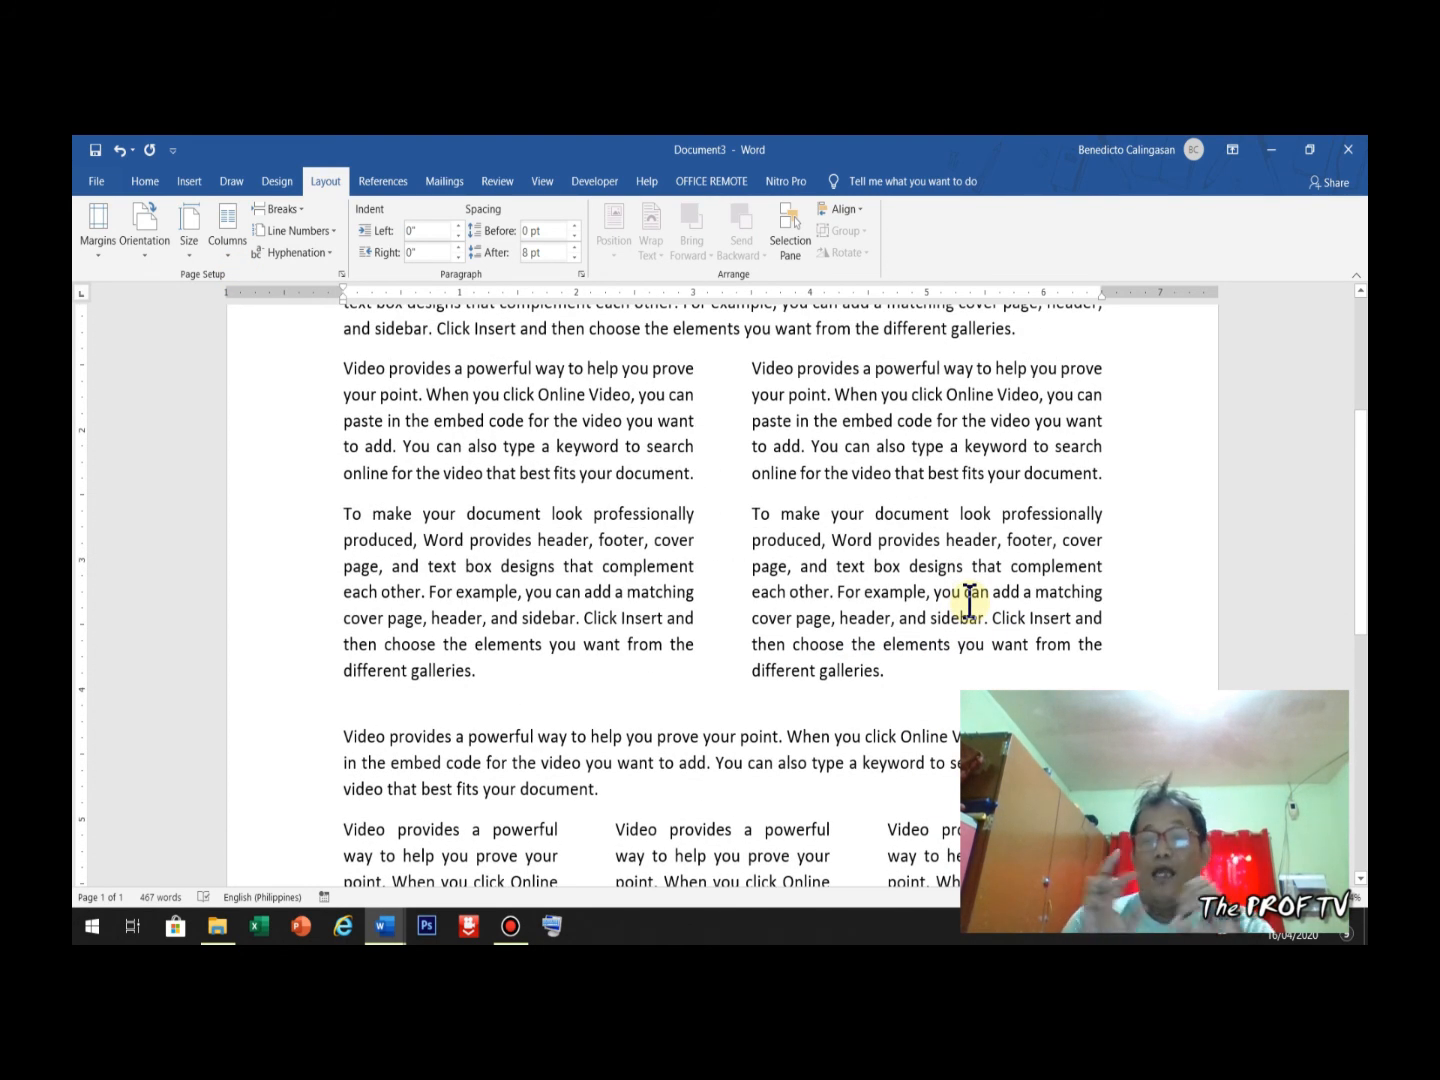
scroll(960, 535, down, 3)
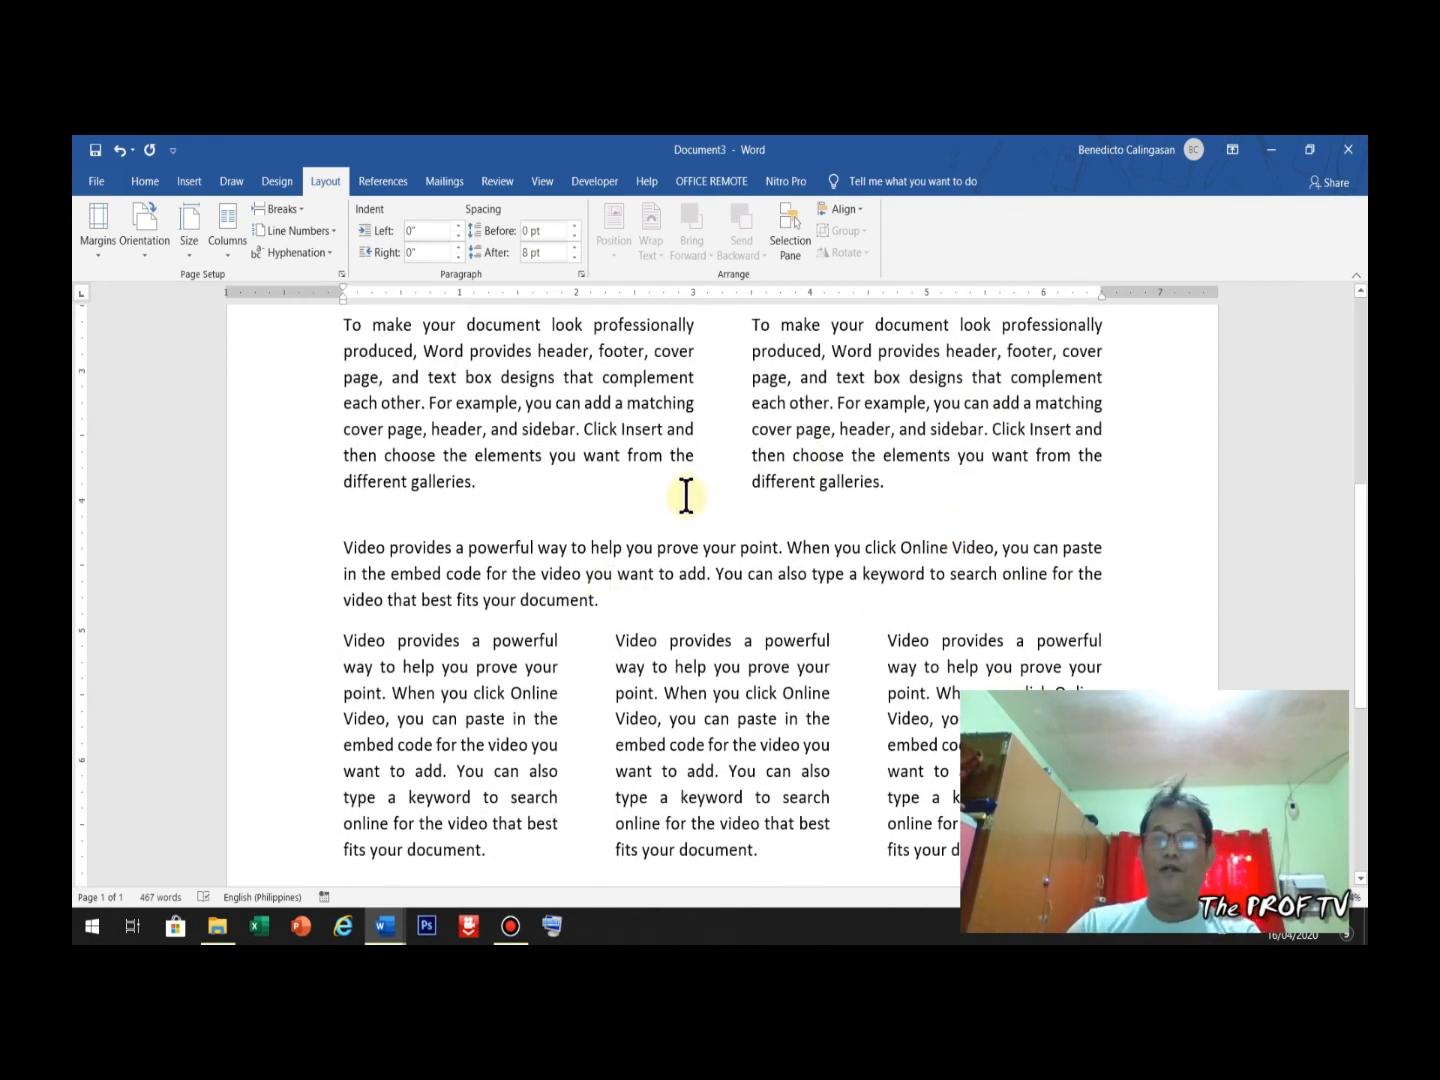
scroll(686, 499, down, 3)
scroll(953, 547, down, 1)
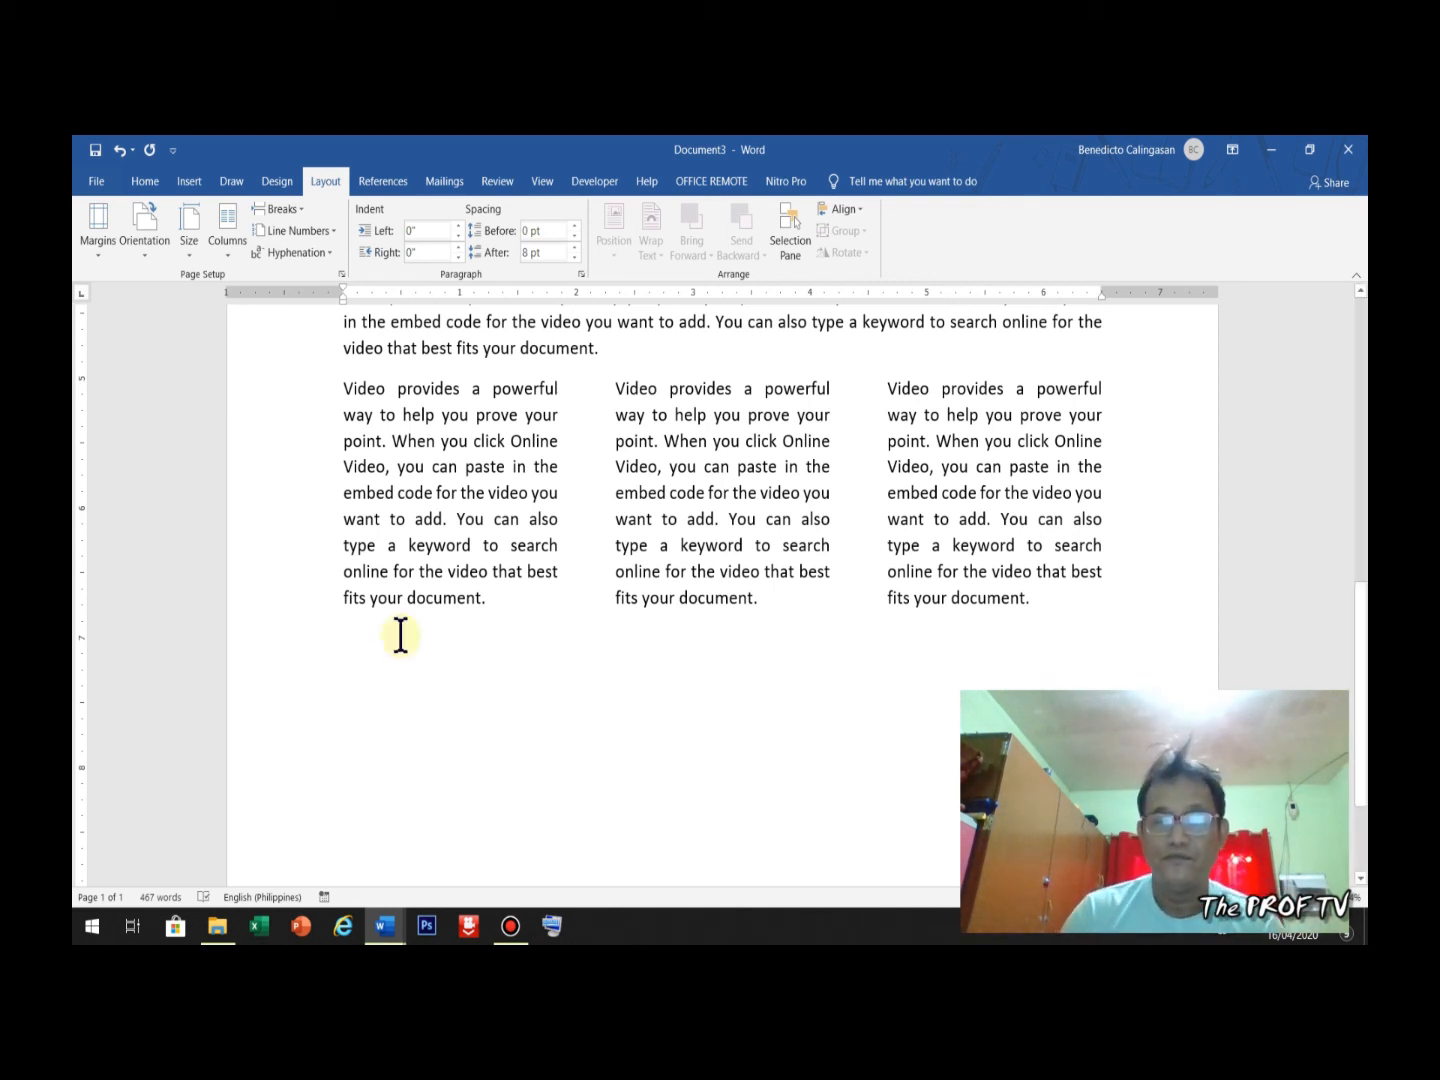
click(1272, 151)
click(987, 200)
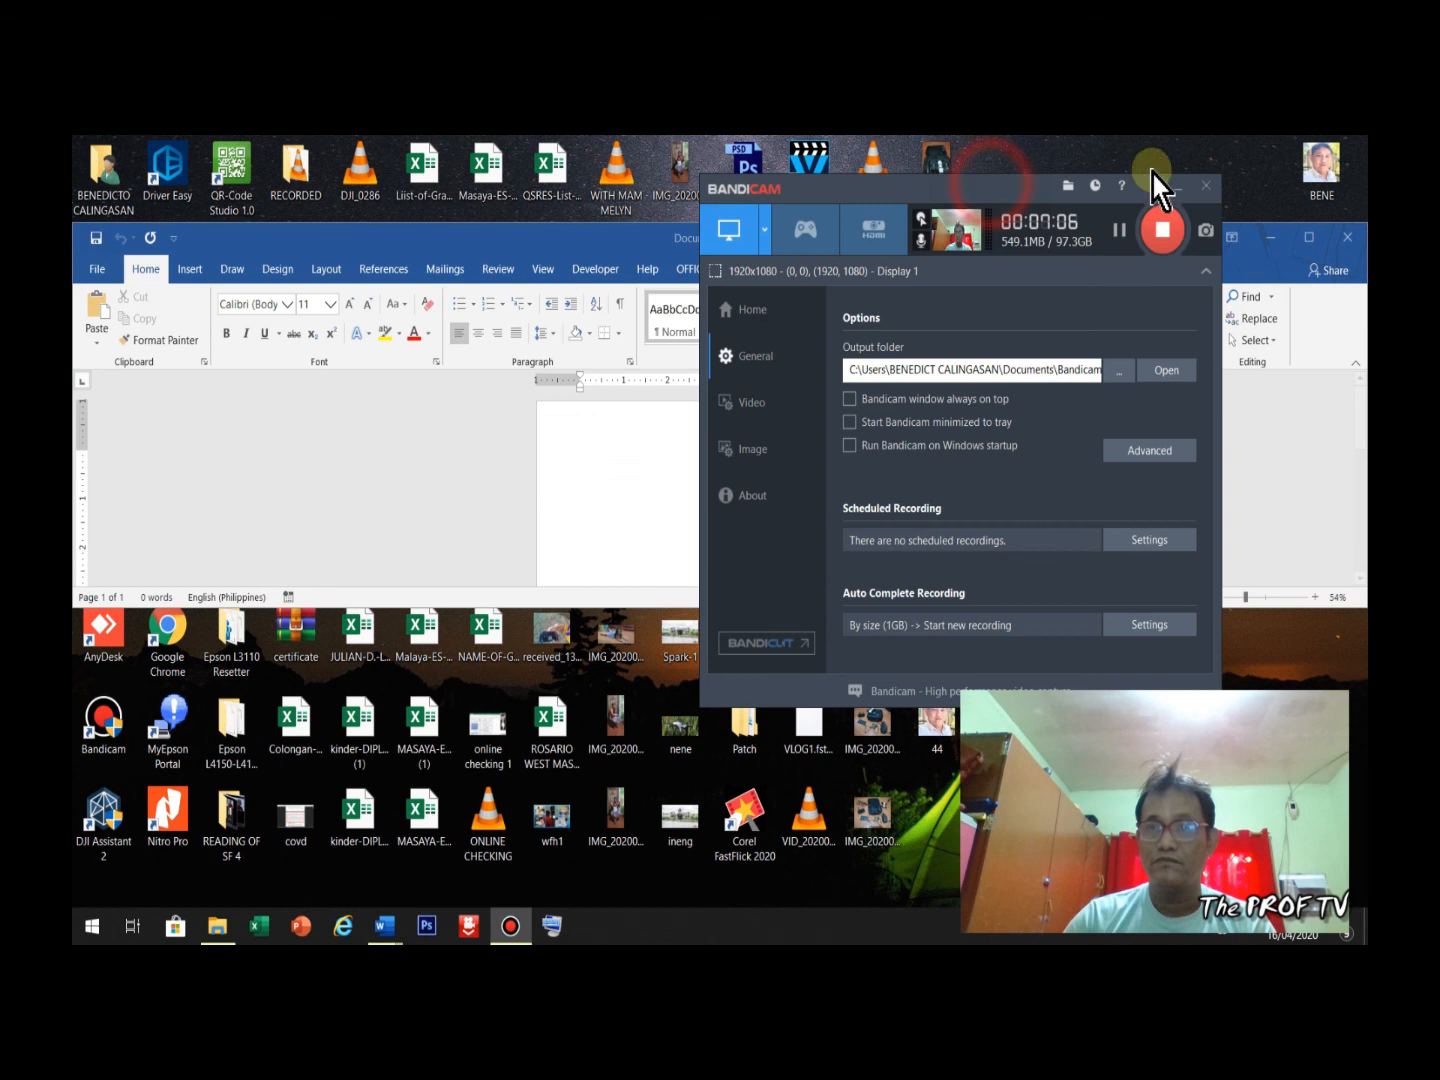